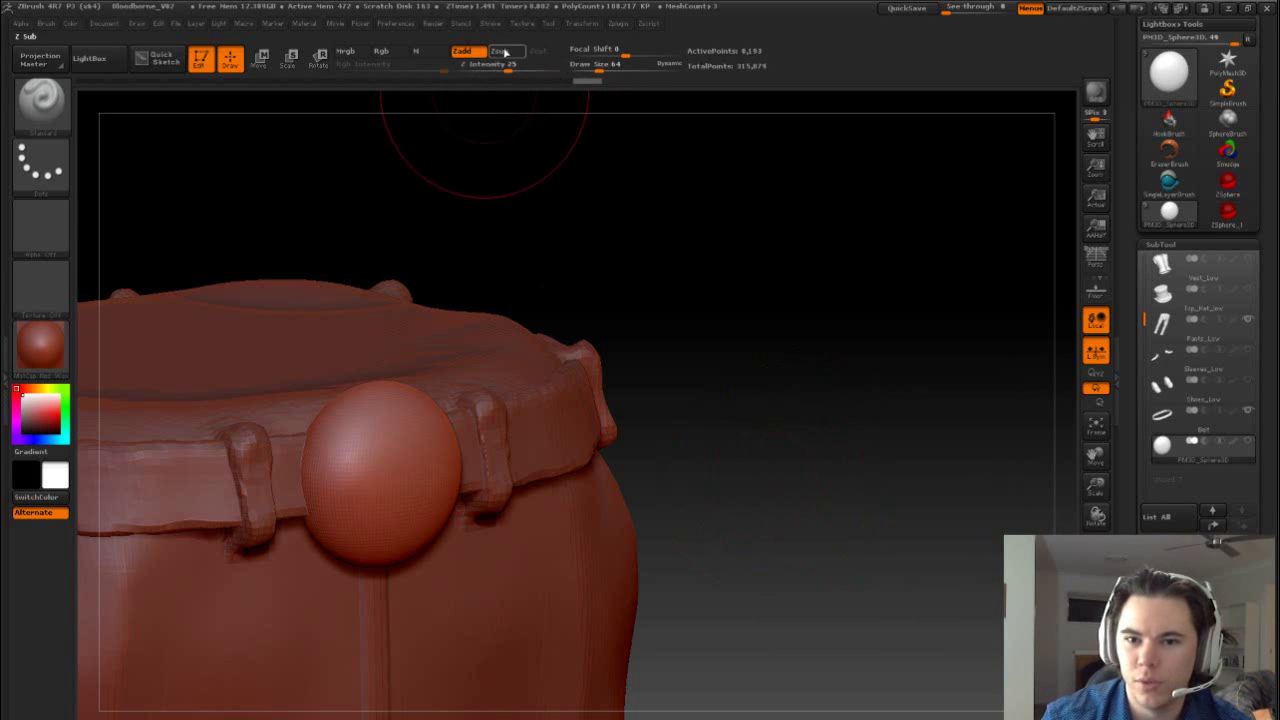
Orbit around the belt sphere from two angles and bring up the brush palette
left_click_drag(586, 234, 538, 363)
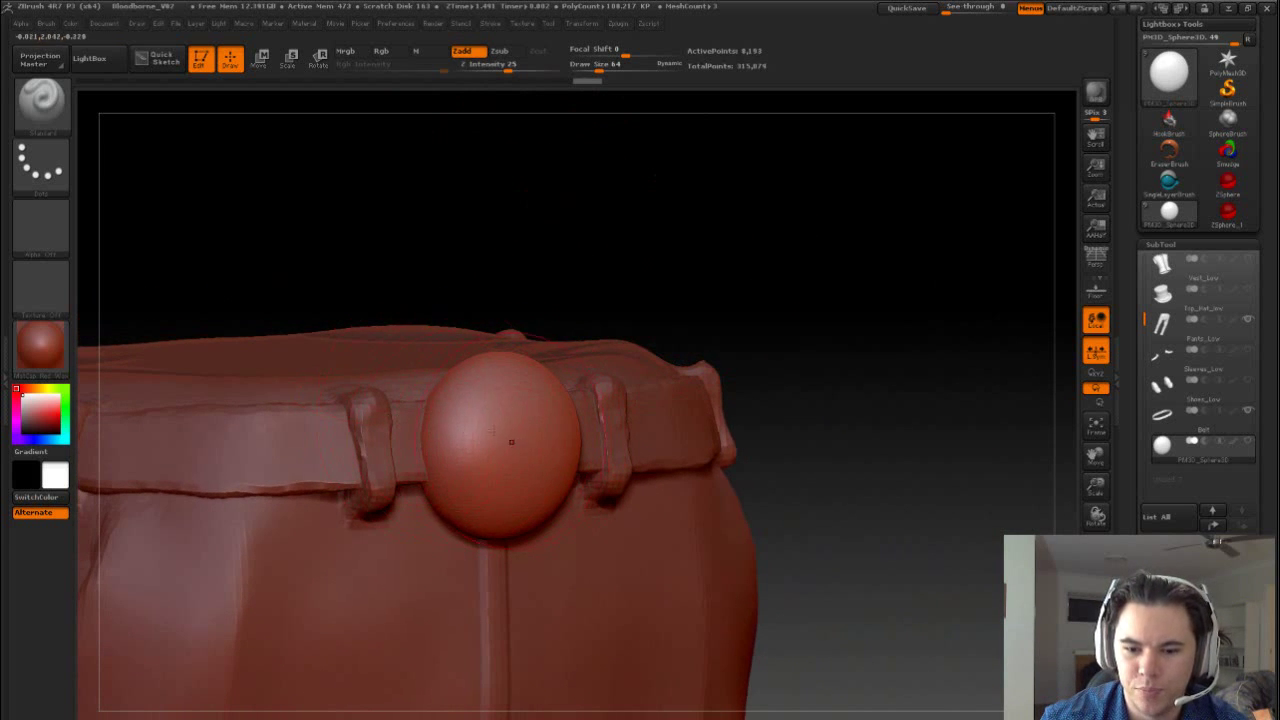
left_click_drag(617, 220, 540, 140)
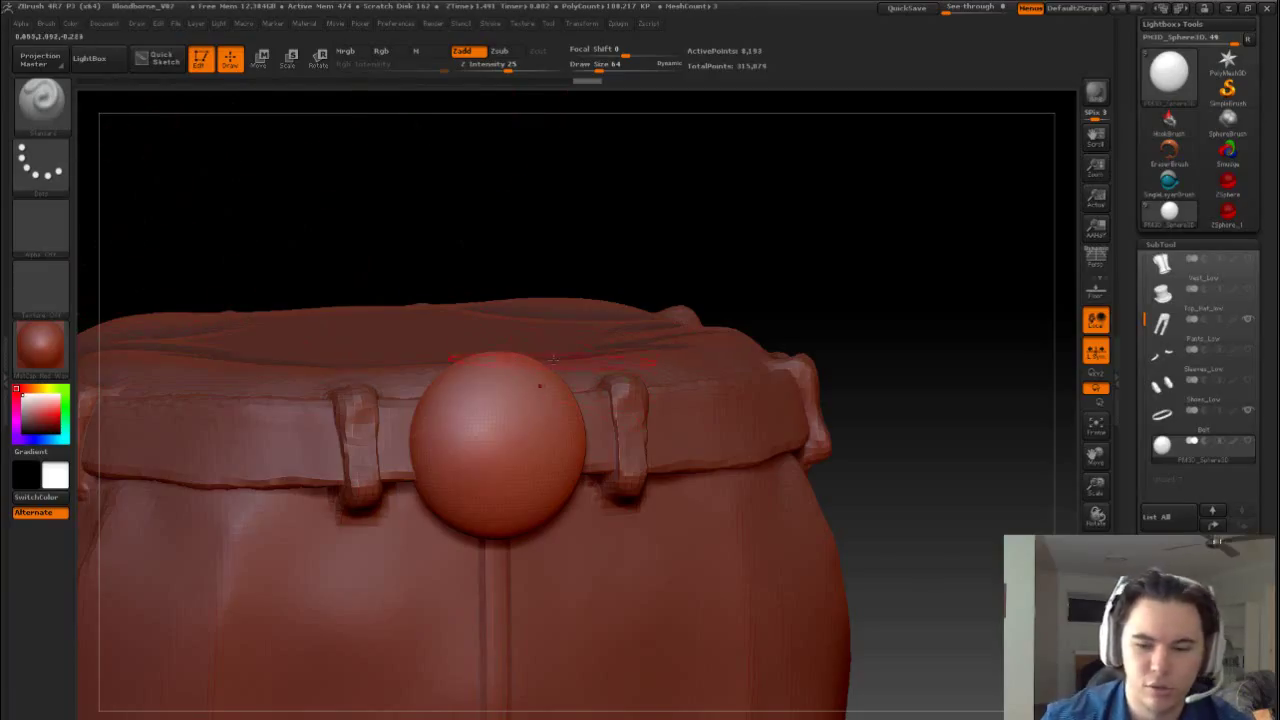
key("b")
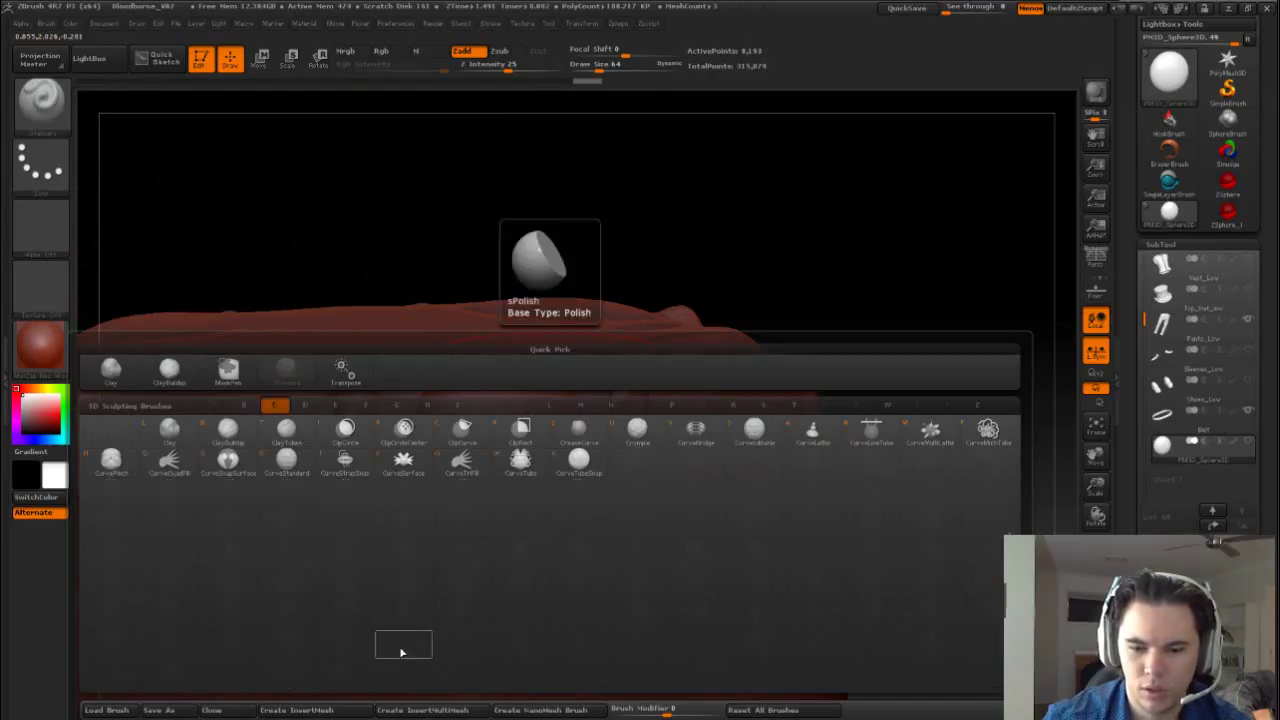
Load the ClayBuildup brush, activate Transform symmetry, and orbit to look down on the belt
left_click(404, 649)
left_click(577, 25)
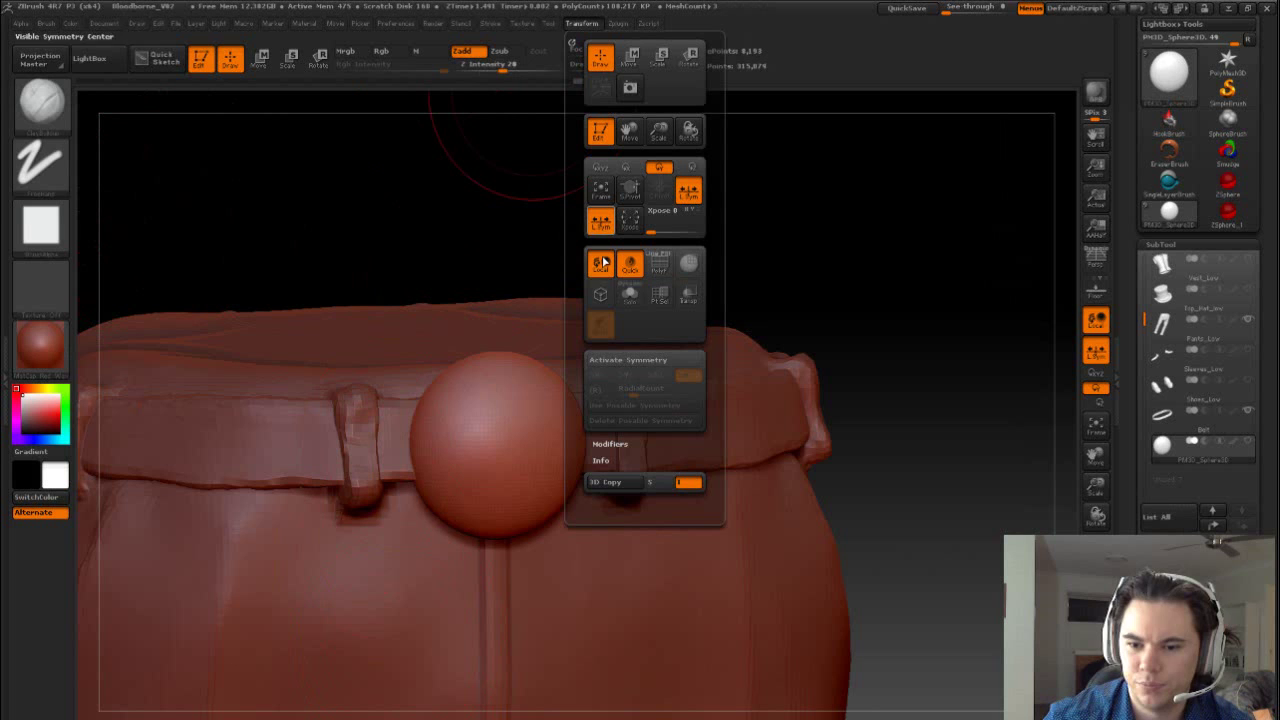
left_click(645, 366)
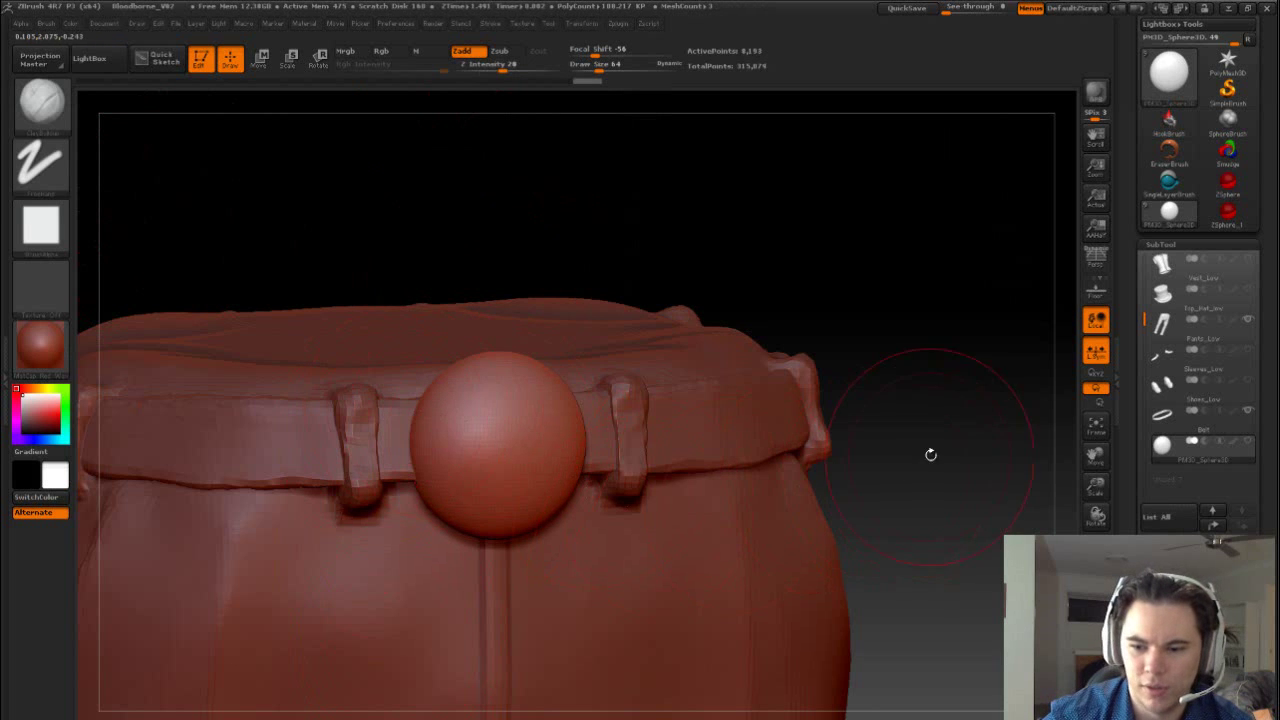
mouse_move(929, 451)
left_mouse_down()
mouse_move(937, 423)
mouse_move(928, 449)
mouse_move(846, 411)
mouse_move(871, 308)
mouse_move(487, 487)
left_mouse_up()
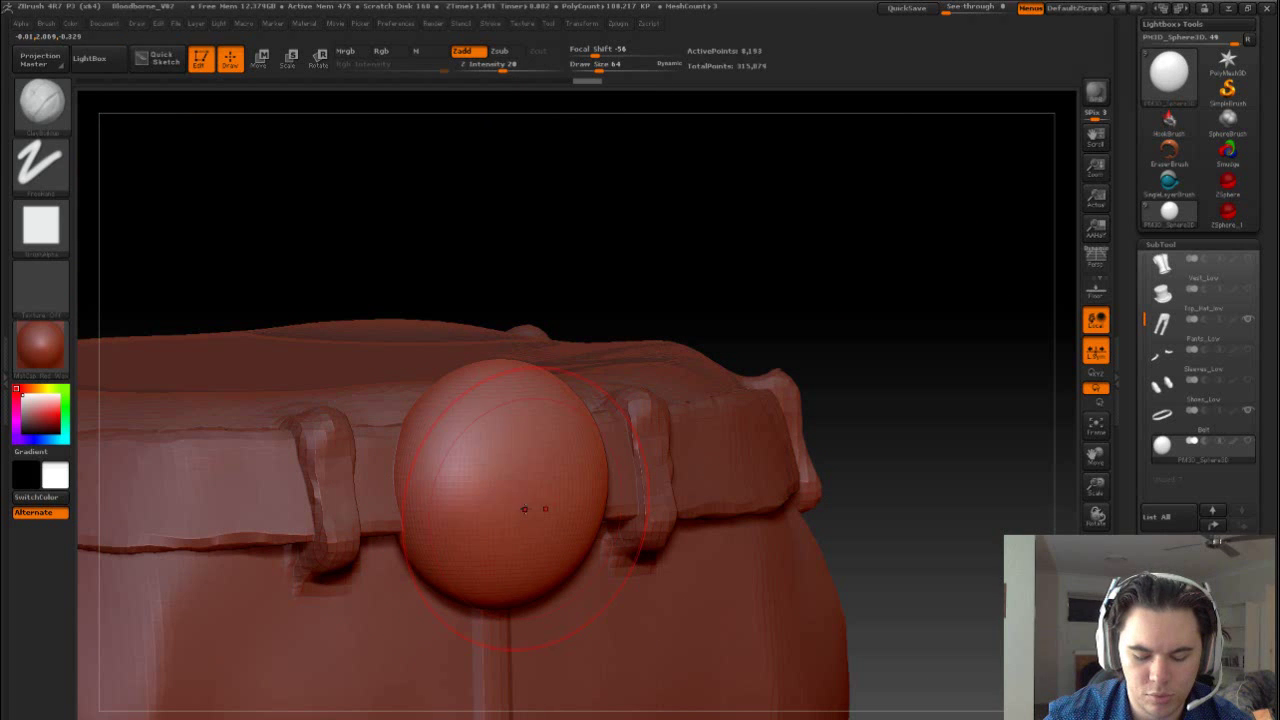
Inflate the sphere's upper and lower parts and crease its front with the Inflat brush at size about 38
key("b")
key("i")
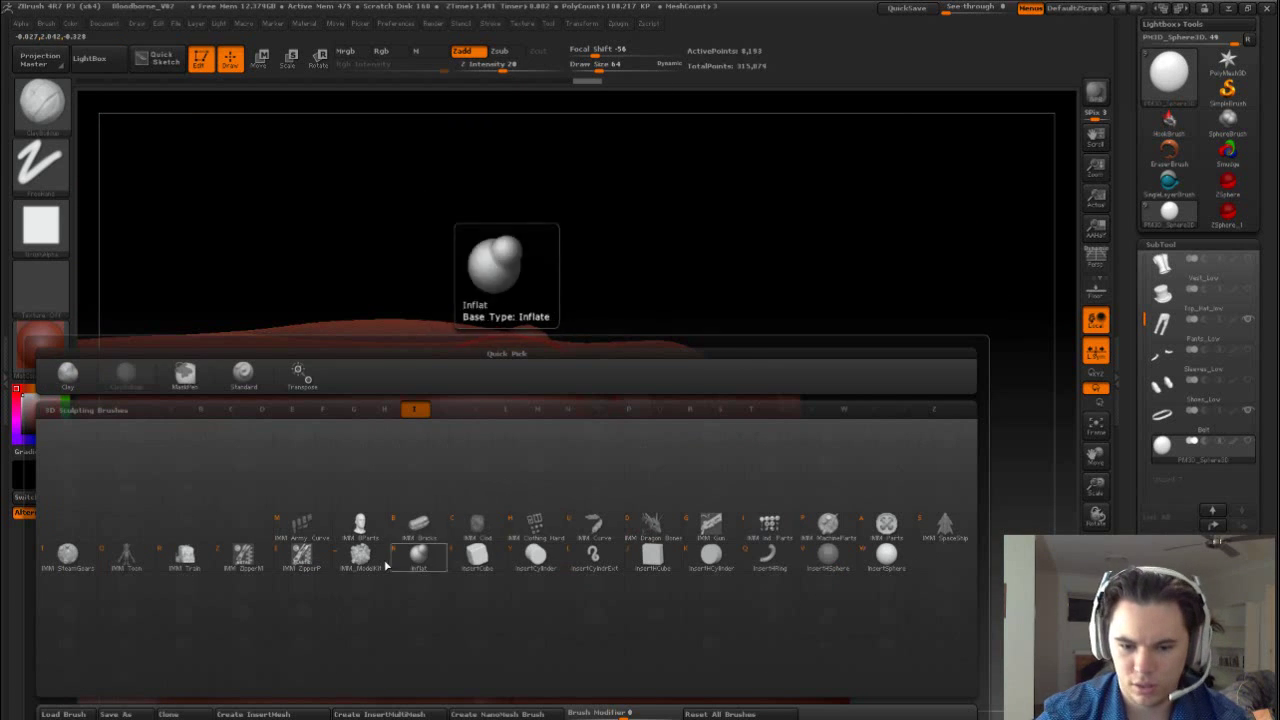
left_click(427, 560)
key("s")
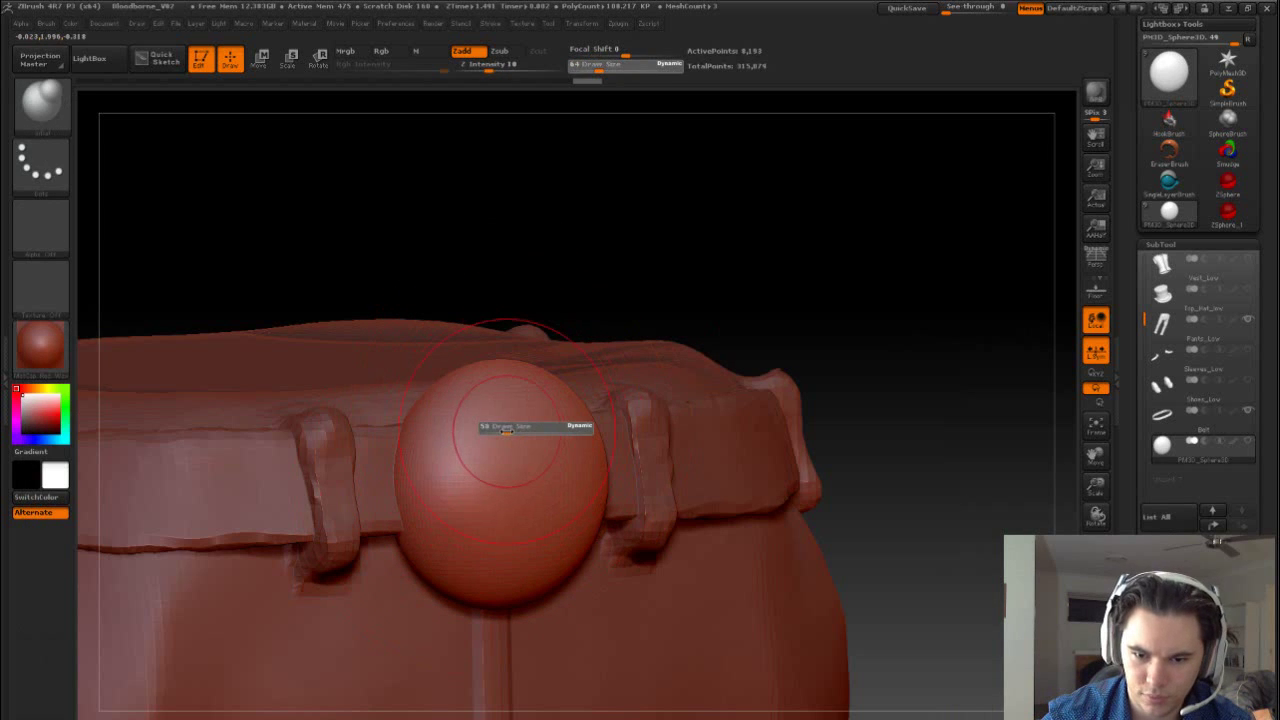
mouse_move(531, 436)
left_mouse_down()
mouse_move(501, 459)
mouse_move(496, 432)
mouse_move(483, 458)
mouse_move(529, 510)
mouse_move(517, 498)
mouse_move(557, 584)
left_mouse_up()
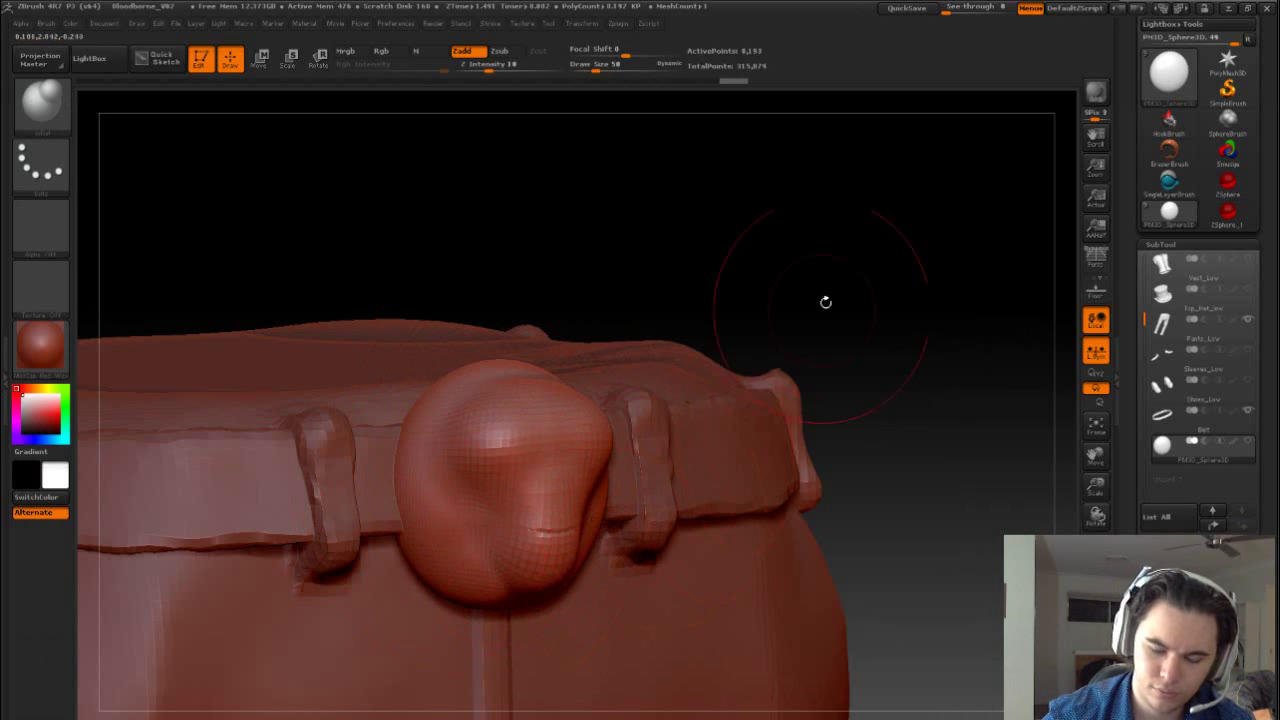
left_click_drag(825, 302, 680, 400)
mouse_move(540, 540)
left_mouse_down()
mouse_move(566, 614)
mouse_move(548, 572)
mouse_move(560, 605)
left_mouse_up()
key("s")
mouse_move(543, 548)
left_mouse_down()
mouse_move(575, 520)
mouse_move(582, 535)
mouse_move(590, 465)
mouse_move(600, 490)
left_mouse_up()
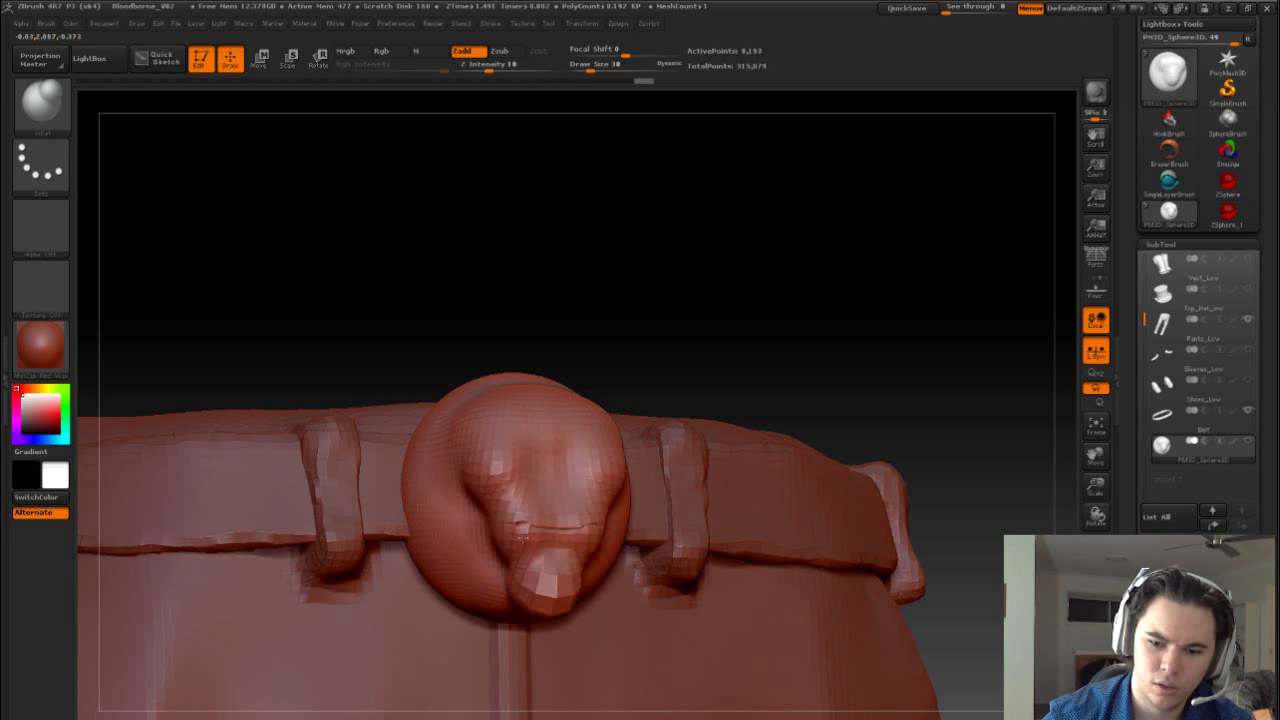
left_click_drag(643, 280, 660, 380)
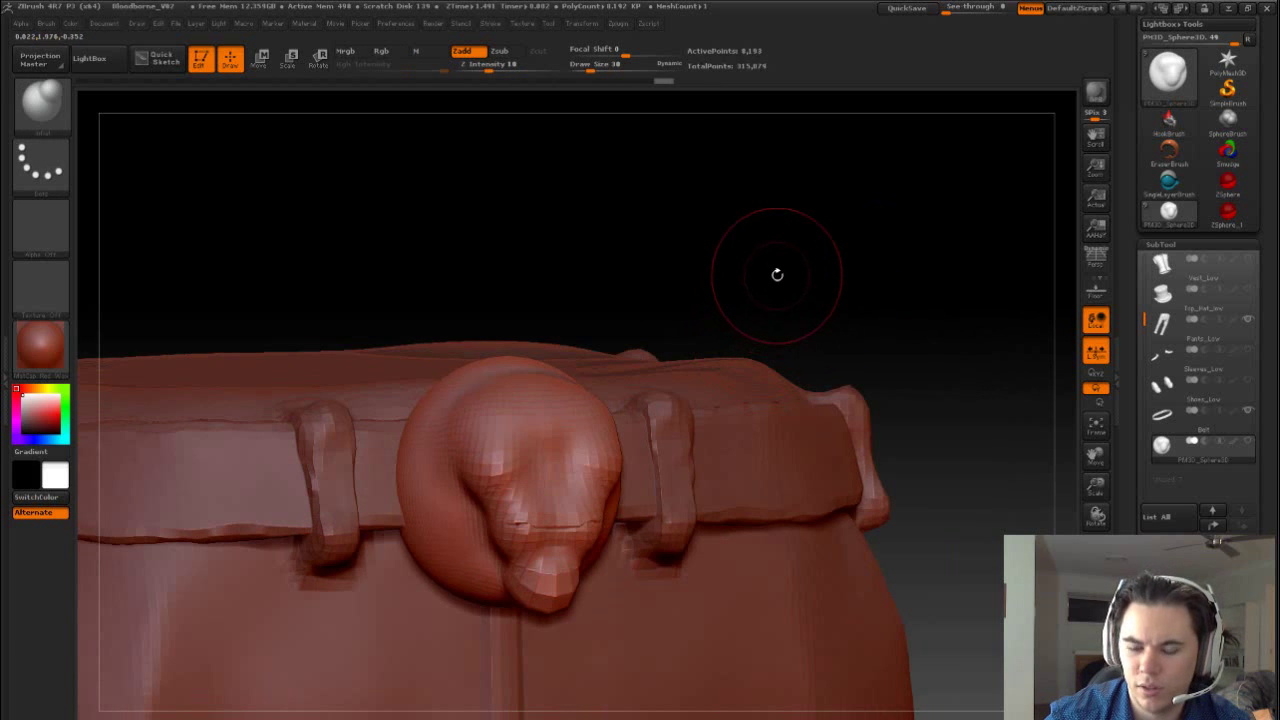
Smooth the sculpted face features into a soft blob with a drooping lower point
key("b")
key("h")
key("p")
key("b")
key("s")
key("t")
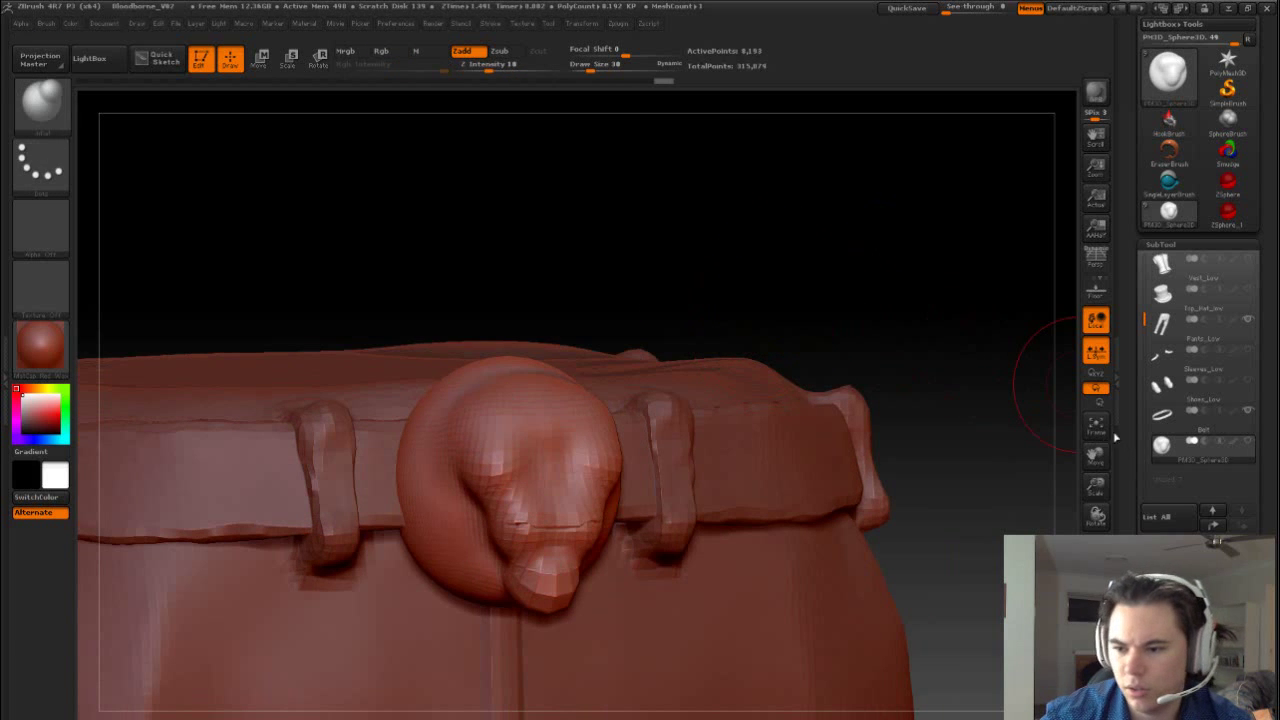
scroll(1158, 430, "down", 6)
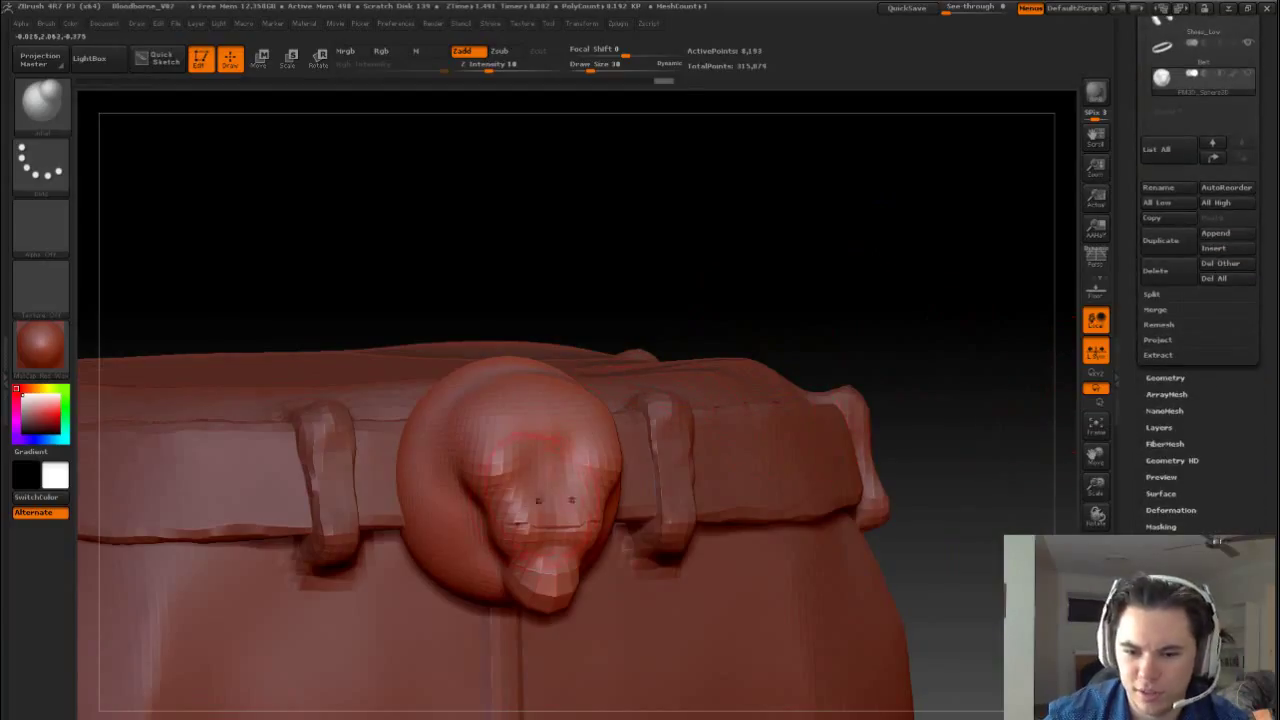
mouse_move(540, 470)
left_mouse_down("shift")
mouse_move(565, 480)
mouse_move(550, 470)
mouse_move(570, 540)
left_mouse_up("shift")
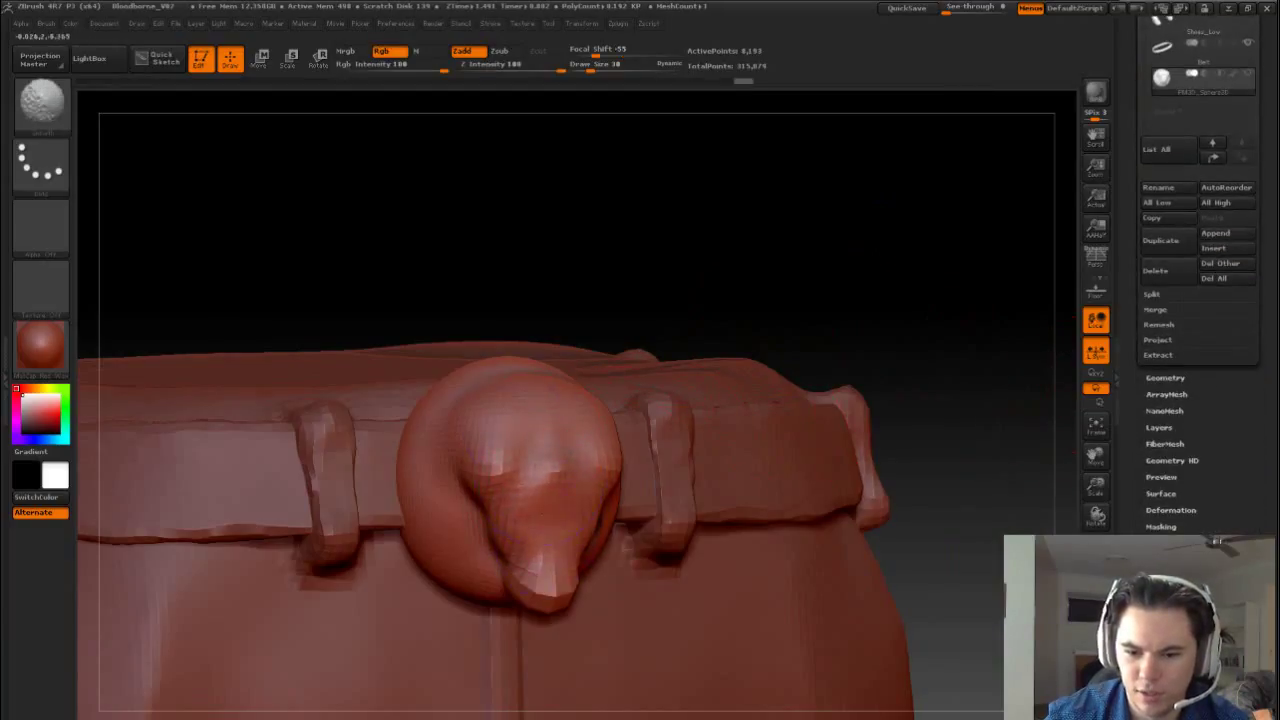
left_click_drag(800, 271, 685, 415)
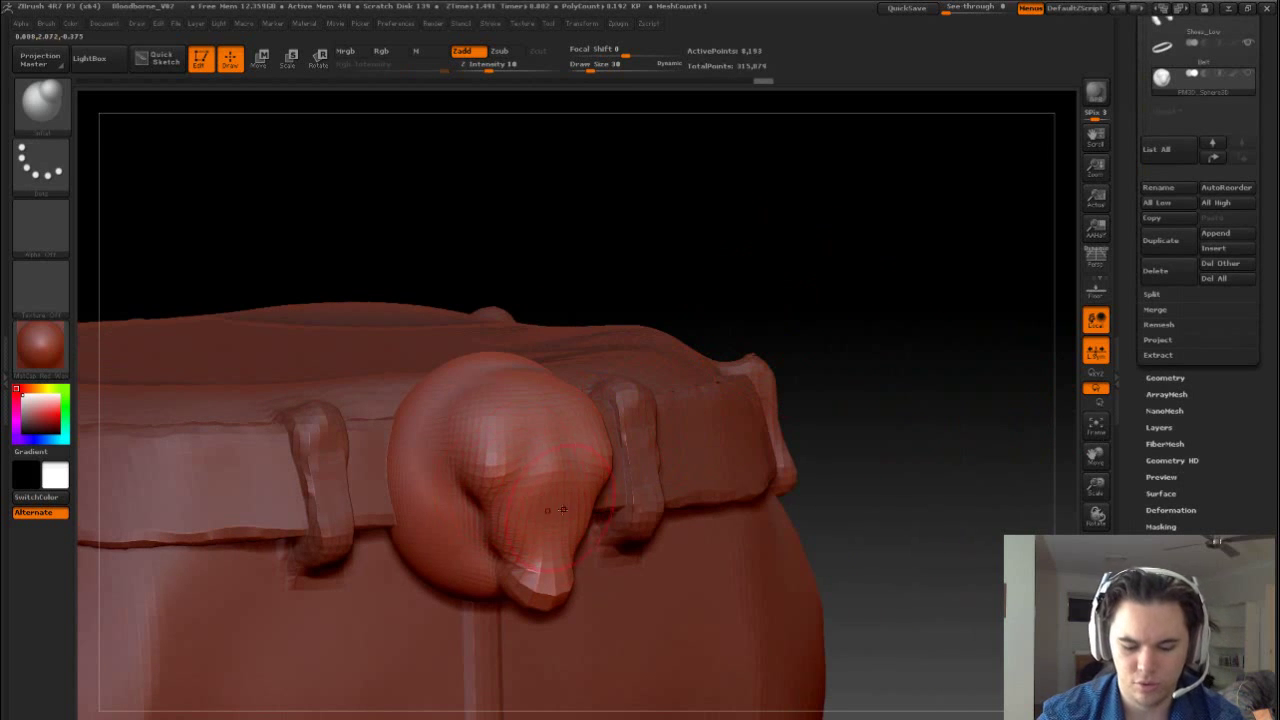
Pull the sphere's lower tip down into a beak with the Move brush at Draw Size 28
key("b")
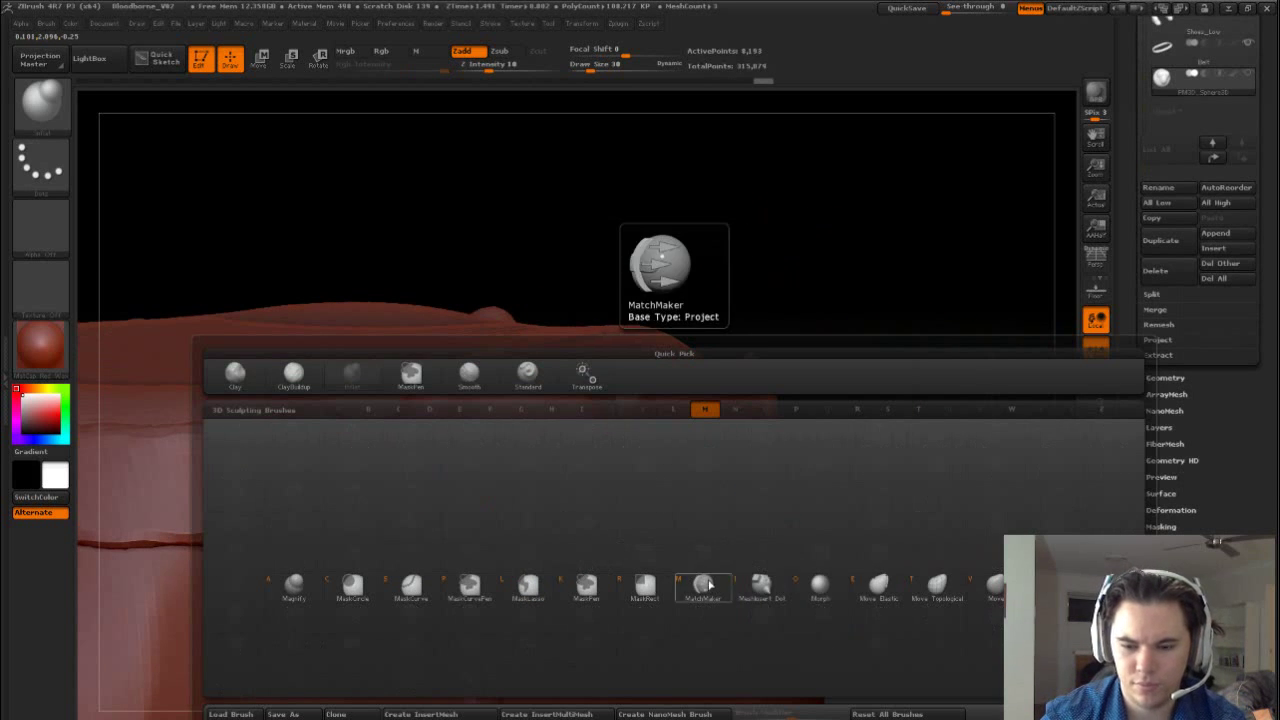
left_click(895, 590)
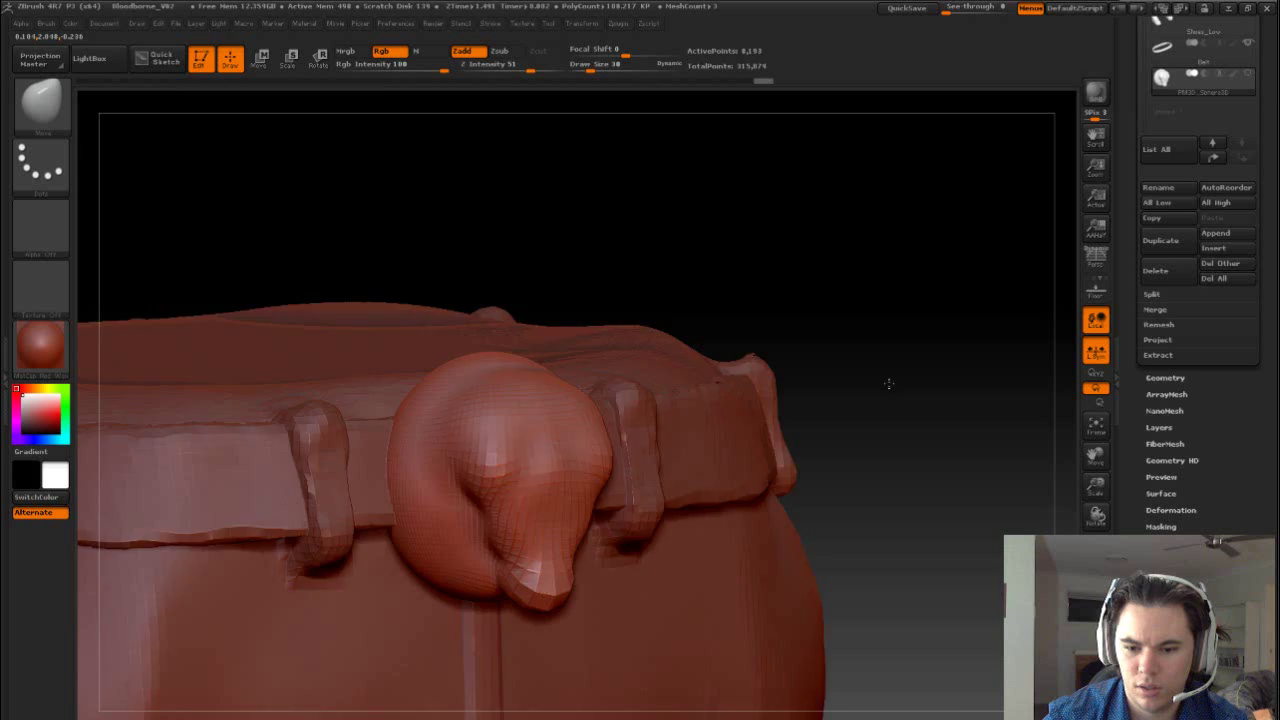
left_click_drag(888, 383, 648, 456)
key("s")
left_click(533, 522)
key("s")
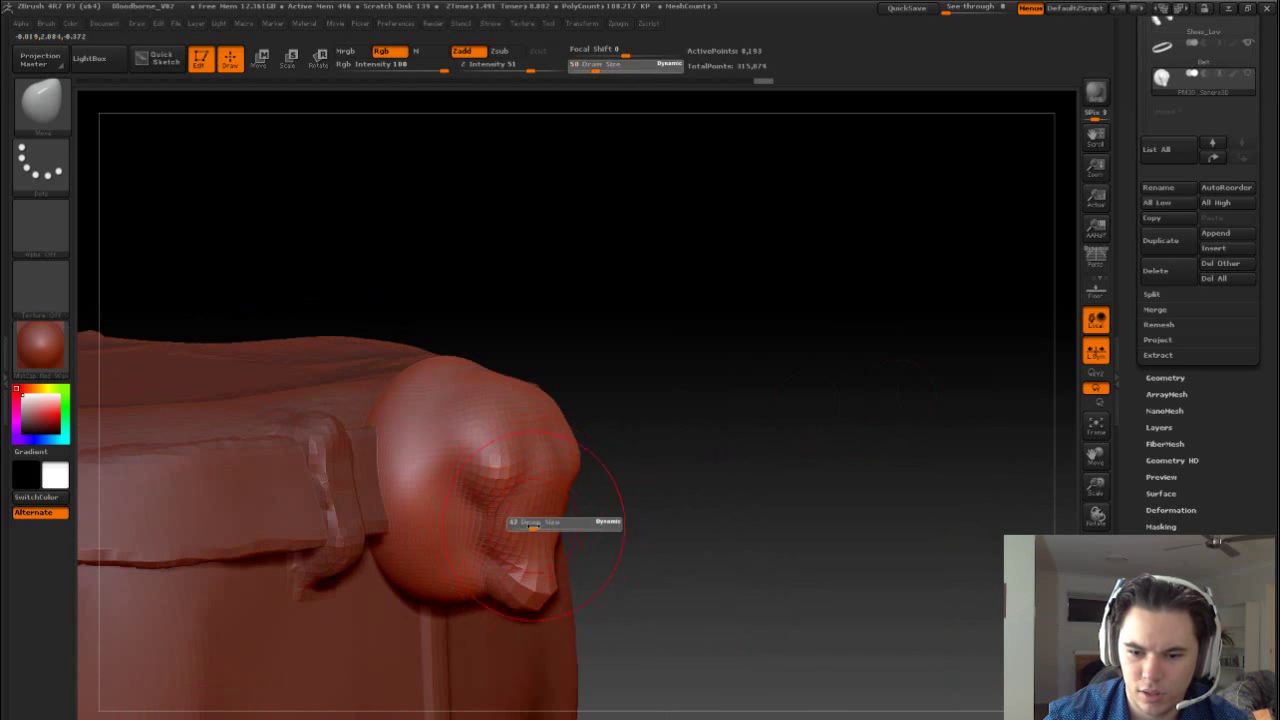
mouse_move(533, 522)
left_mouse_down()
mouse_move(522, 522)
mouse_move(560, 572)
mouse_move(642, 637)
left_mouse_up()
left_click_drag(583, 568, 595, 610)
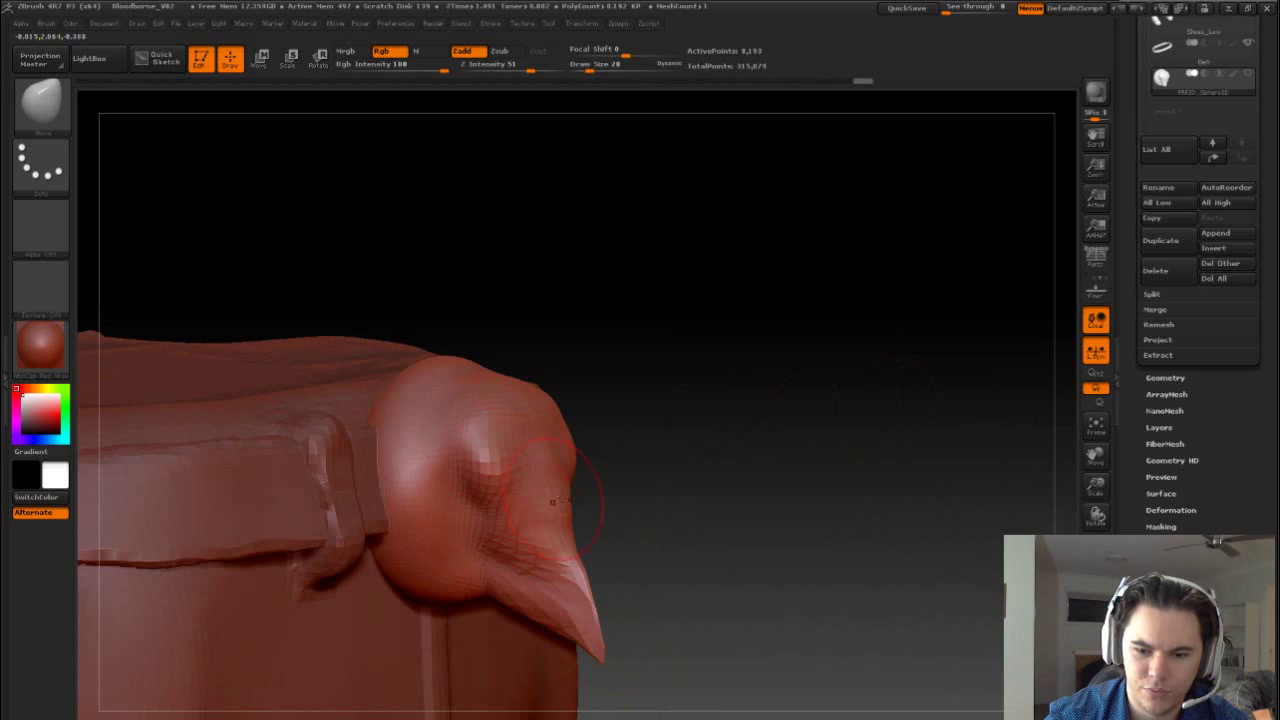
Sharpen the beak's sides and extend it up to the sphere's top
left_click_drag(553, 501, 636, 512, "shift")
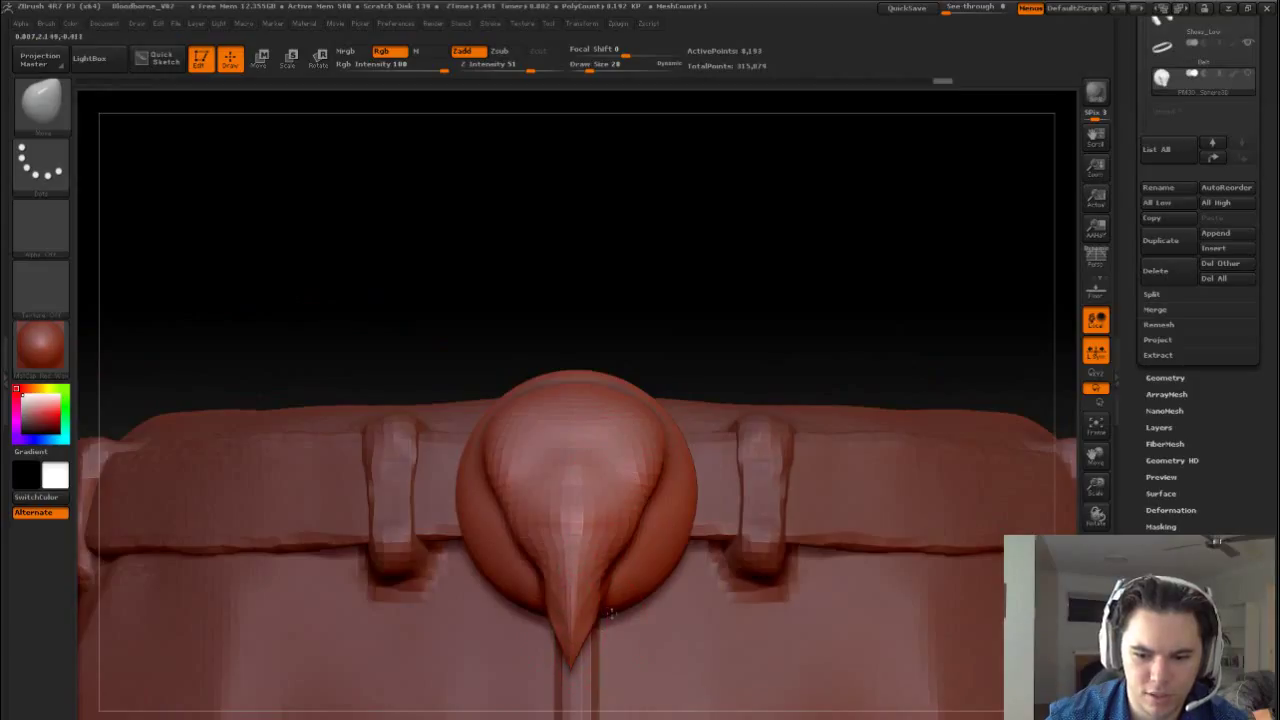
left_click_drag(593, 569, 604, 622)
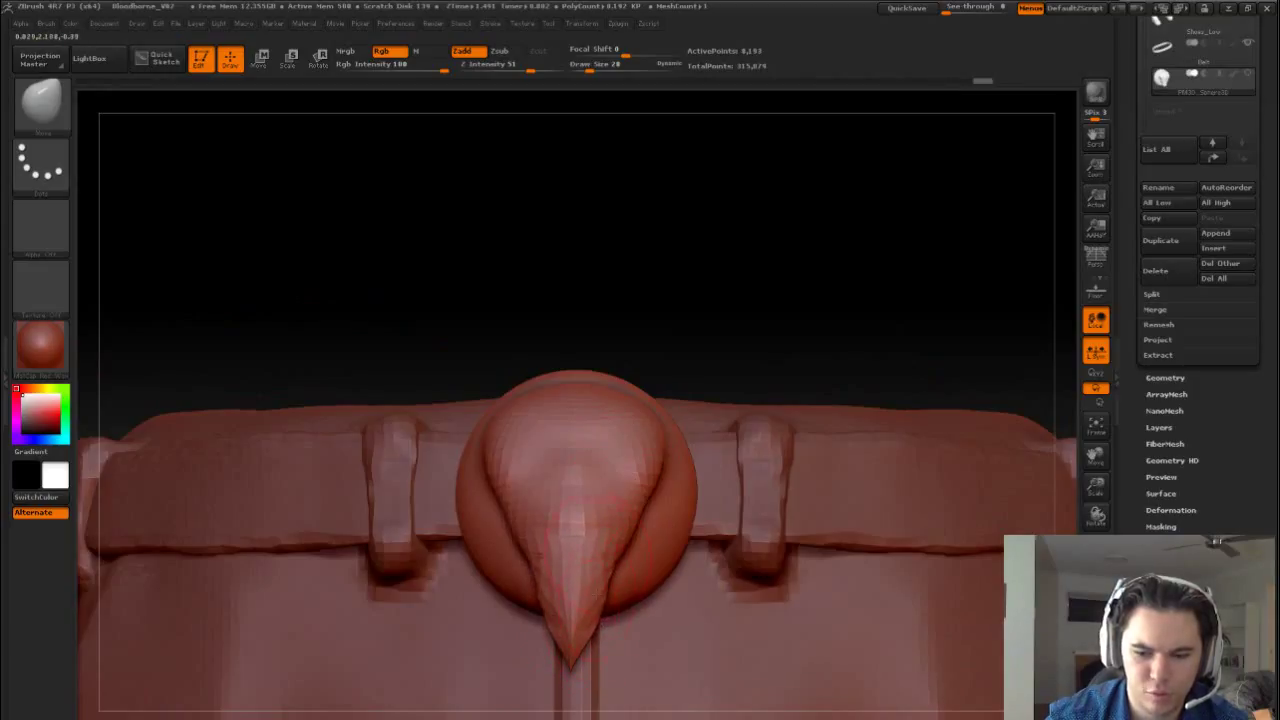
left_click_drag(604, 555, 612, 545)
mouse_move(629, 448)
left_mouse_down()
mouse_move(600, 371)
mouse_move(529, 363)
mouse_move(491, 363)
mouse_move(495, 440)
left_mouse_up()
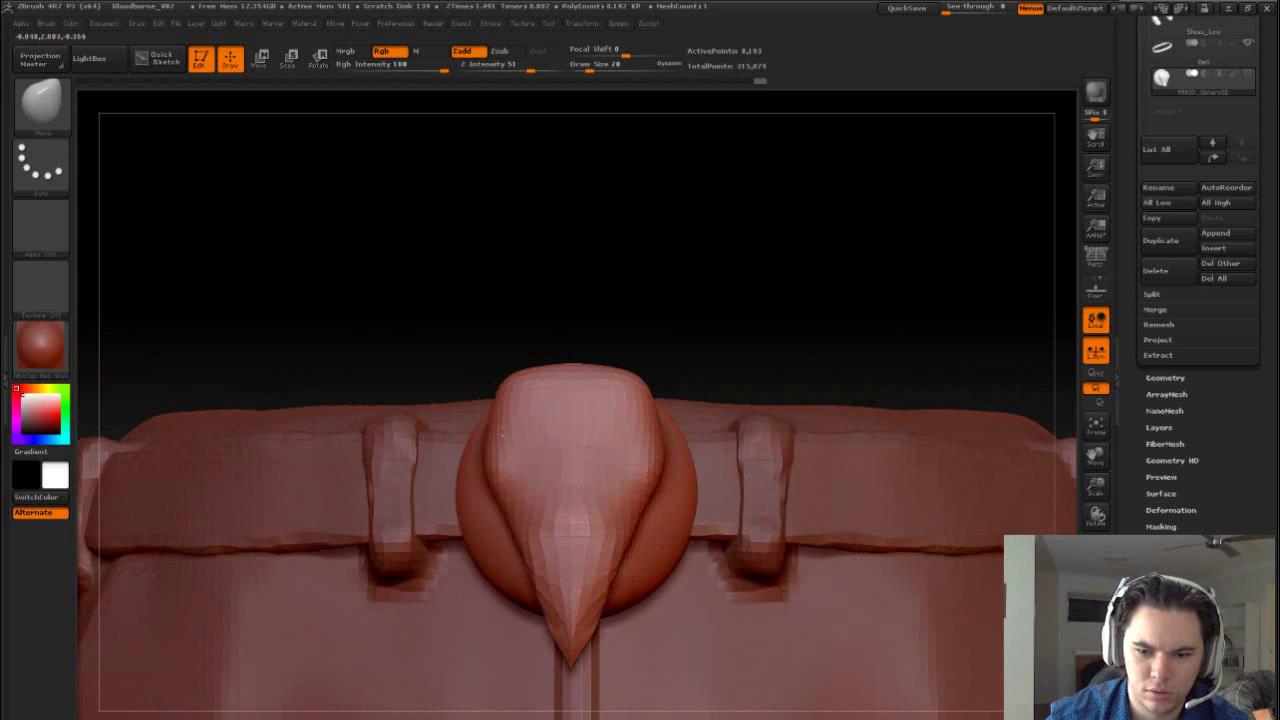
mouse_move(540, 300)
left_mouse_down()
mouse_move(596, 315)
mouse_move(500, 362)
mouse_move(495, 440)
mouse_move(510, 362)
mouse_move(530, 375)
left_mouse_up()
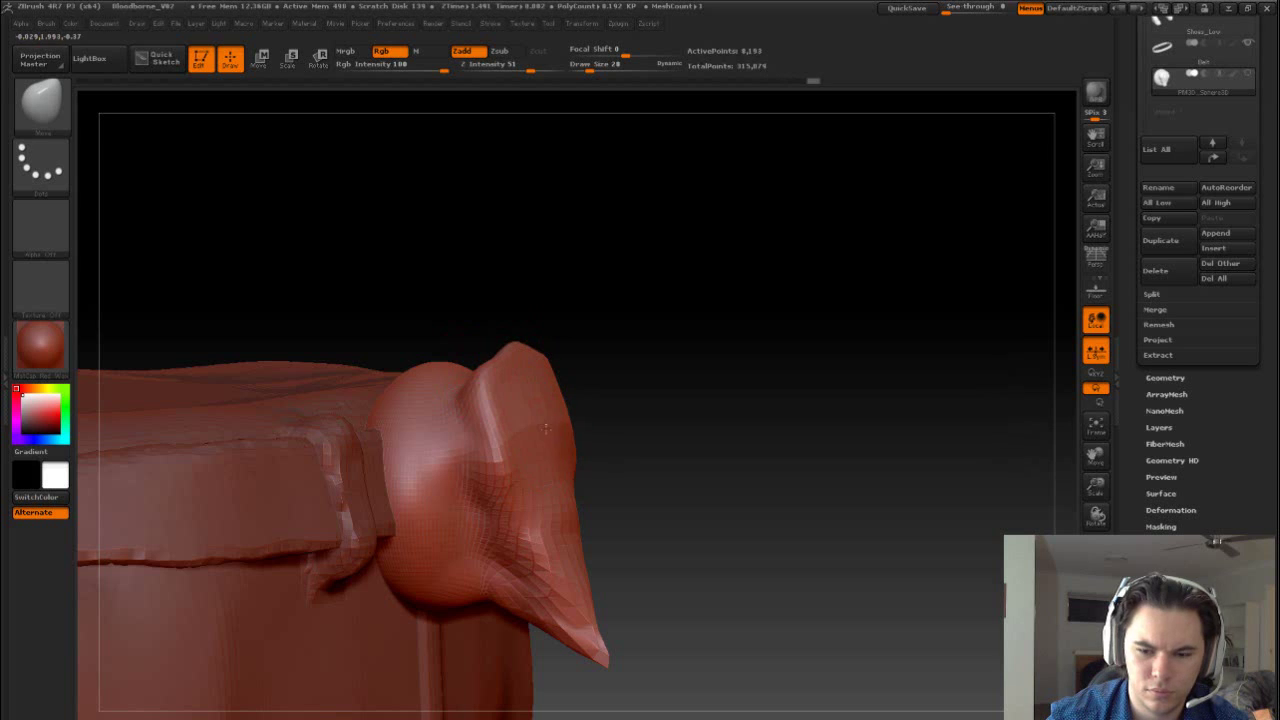
left_click_drag(628, 428, 620, 431)
mouse_move(545, 483)
left_mouse_down()
mouse_move(531, 402)
mouse_move(533, 432)
mouse_move(551, 489)
left_mouse_up()
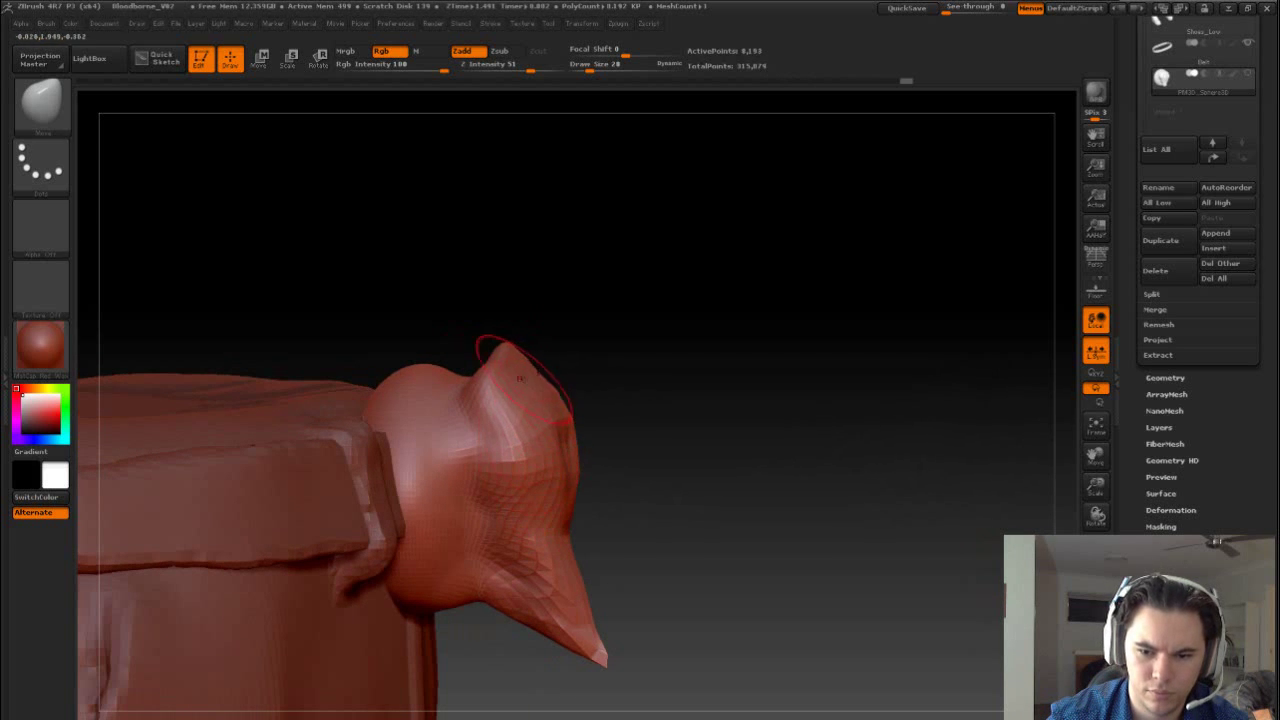
Build up both sides of the beak and lengthen its sharp lower tip, checking it in profile
left_click_drag(600, 368, 630, 360)
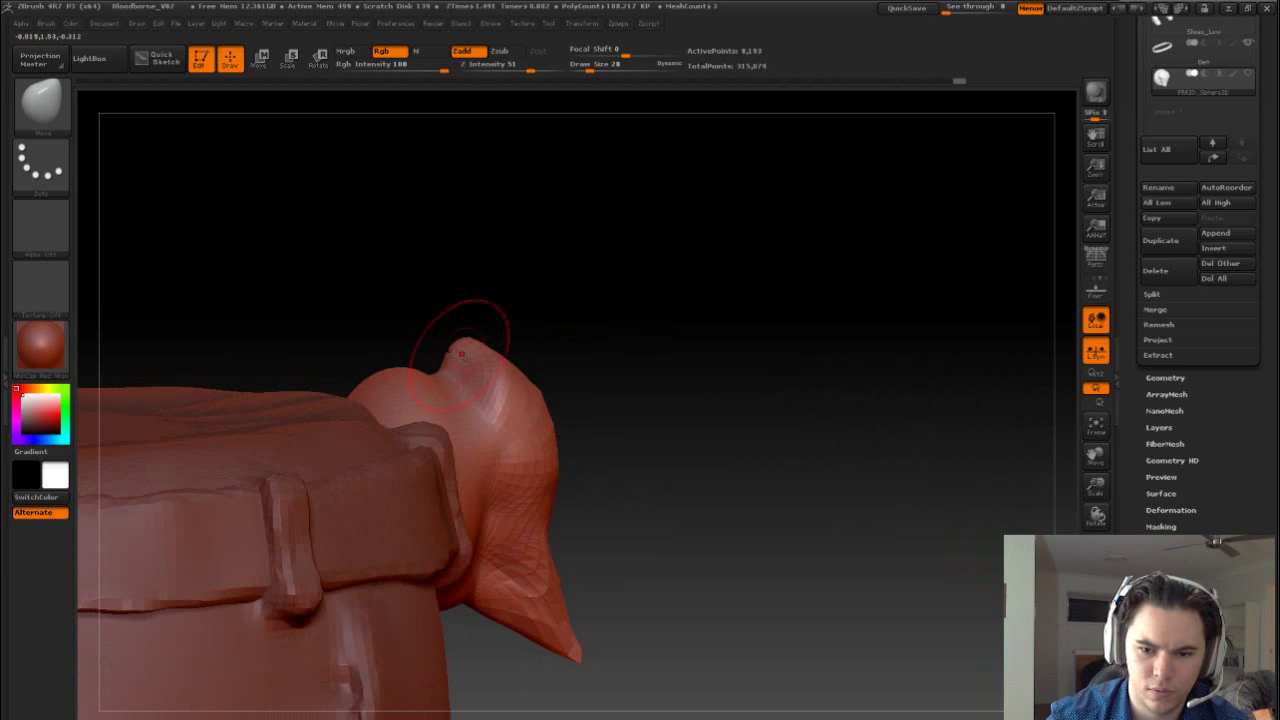
mouse_move(571, 329)
left_mouse_down()
mouse_move(509, 321)
mouse_move(520, 340)
left_mouse_up()
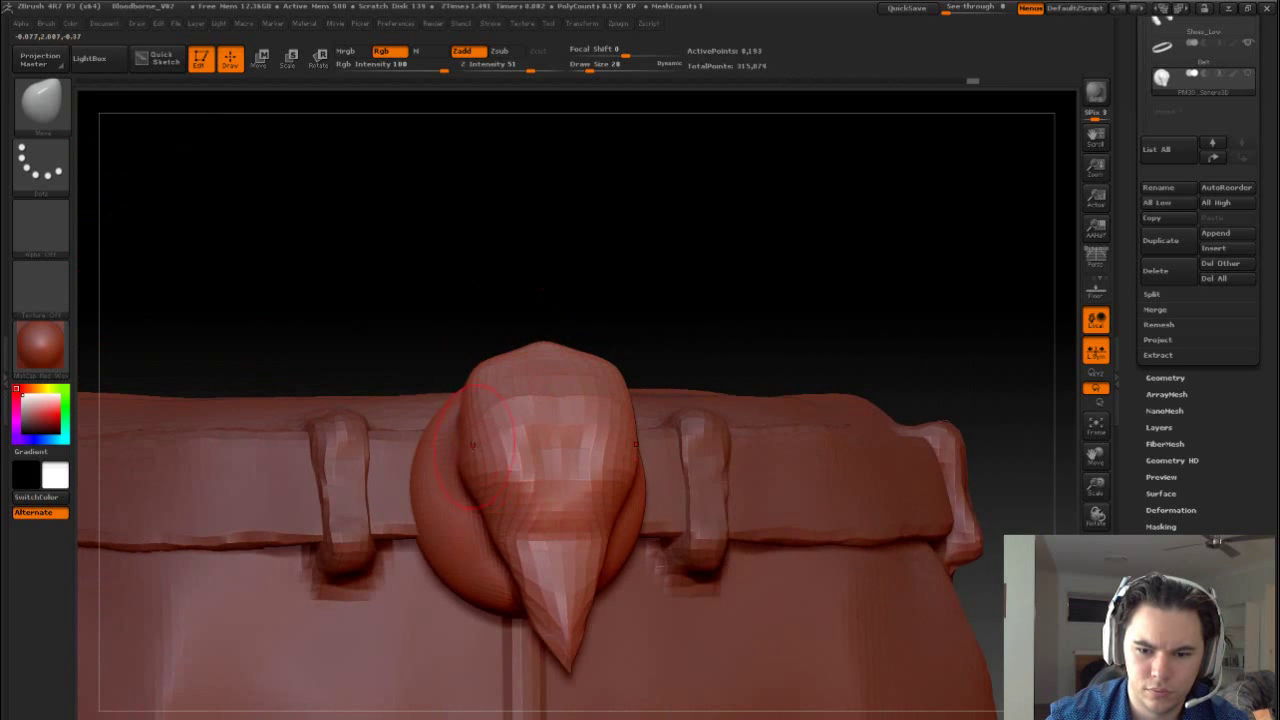
mouse_move(474, 458)
left_mouse_down()
mouse_move(458, 405)
mouse_move(506, 490)
mouse_move(498, 482)
left_mouse_up()
left_click_drag(644, 328, 697, 293)
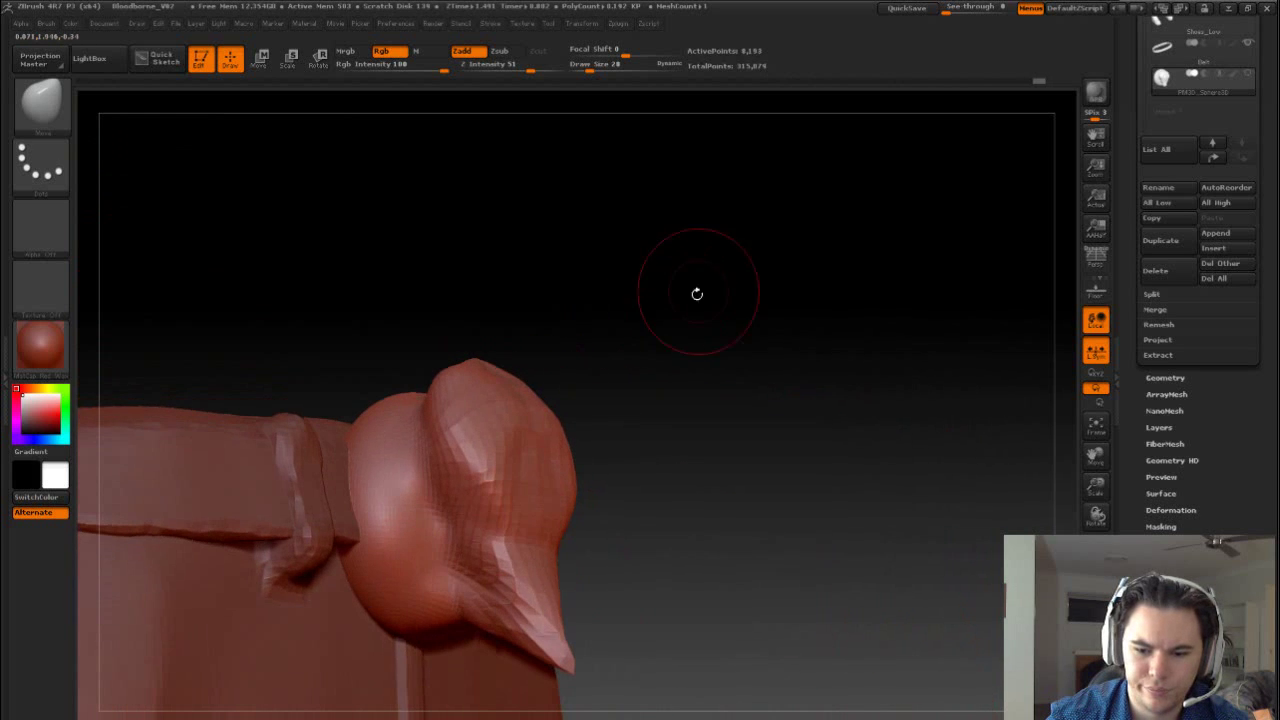
mouse_move(537, 570)
left_mouse_down()
mouse_move(554, 618)
mouse_move(576, 628)
mouse_move(544, 560)
mouse_move(565, 536)
left_mouse_up()
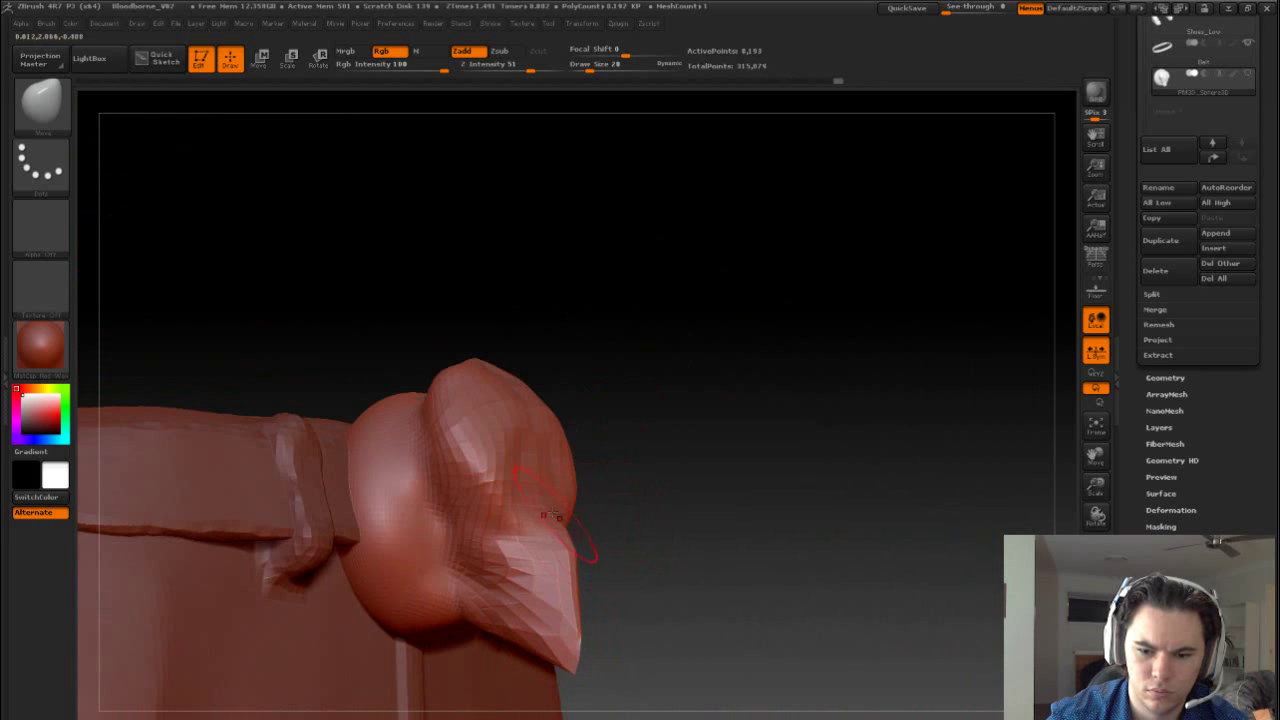
mouse_move(657, 529)
left_mouse_down()
mouse_move(512, 629)
mouse_move(530, 581)
left_mouse_up()
left_click_drag(620, 600, 521, 548)
left_click_drag(491, 607, 445, 468)
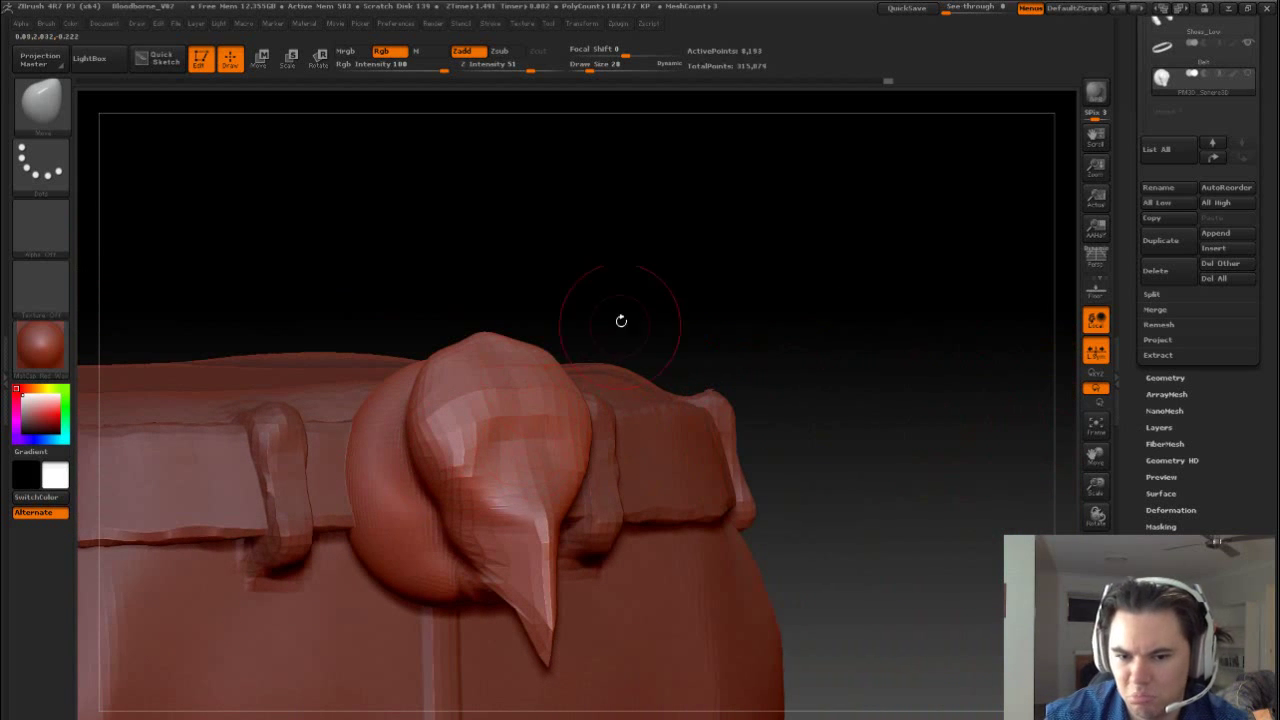
mouse_move(620, 257)
left_mouse_down()
mouse_move(663, 251)
mouse_move(605, 258)
left_mouse_up()
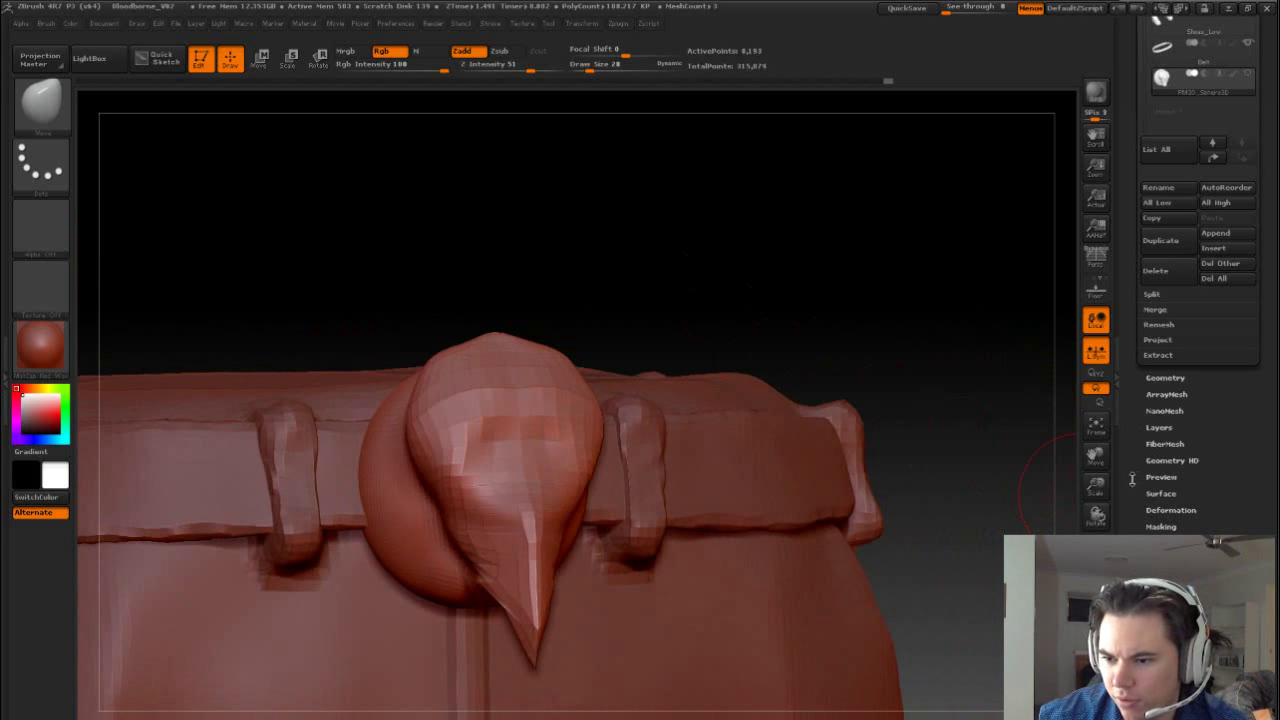
Remesh the beaked buckle with DynaMesh under Tool > Geometry and enter a new Resolution value
scroll(1132, 480, "down", 1)
left_click(1170, 356)
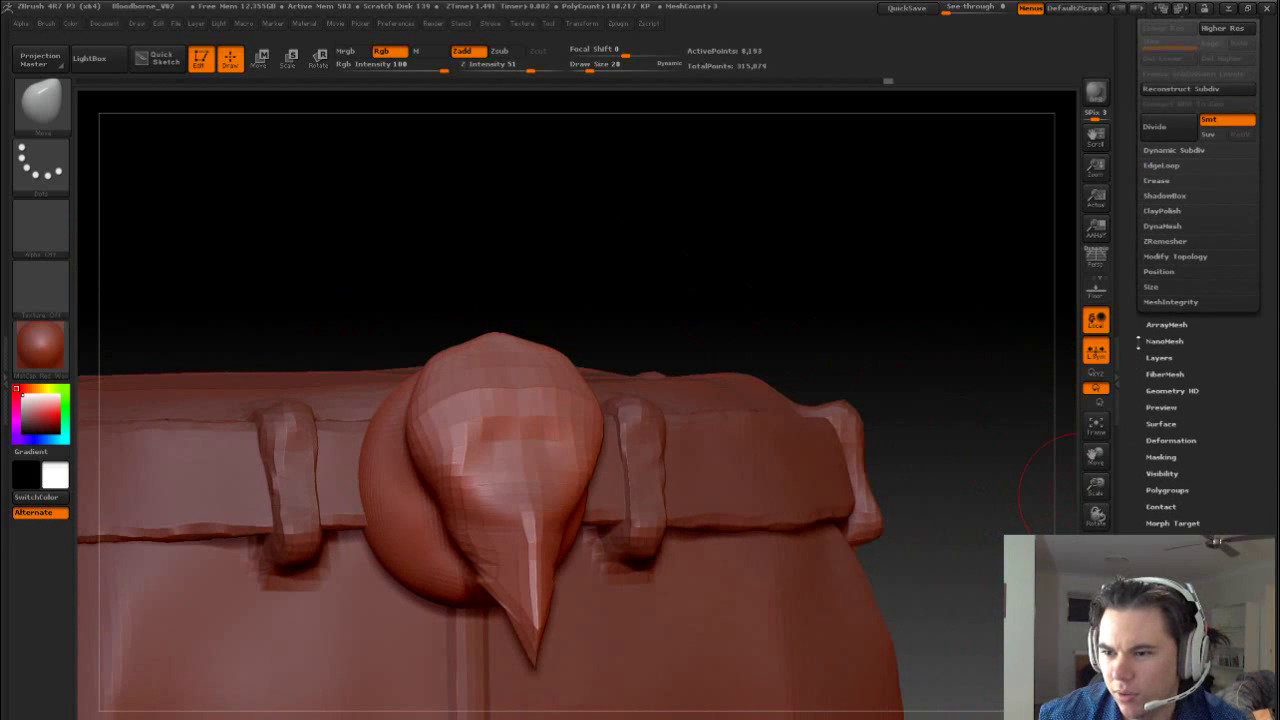
scroll(1141, 340, "up", 2)
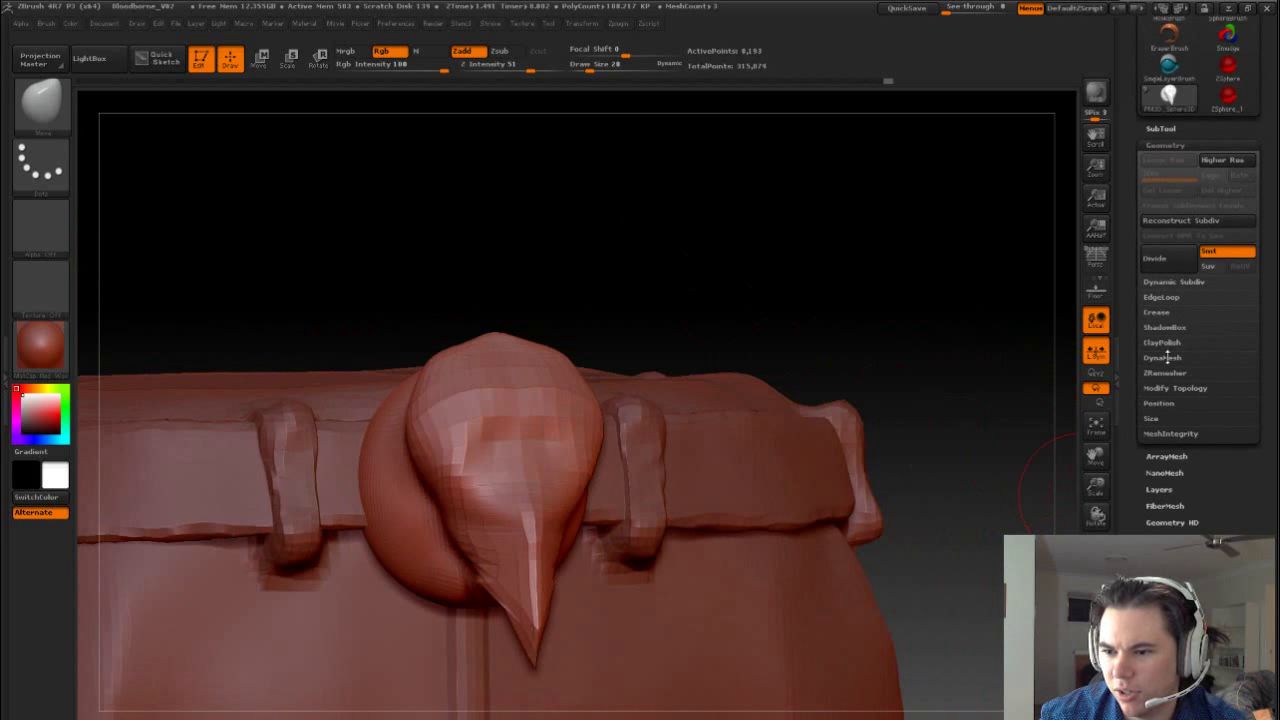
left_click(1167, 357)
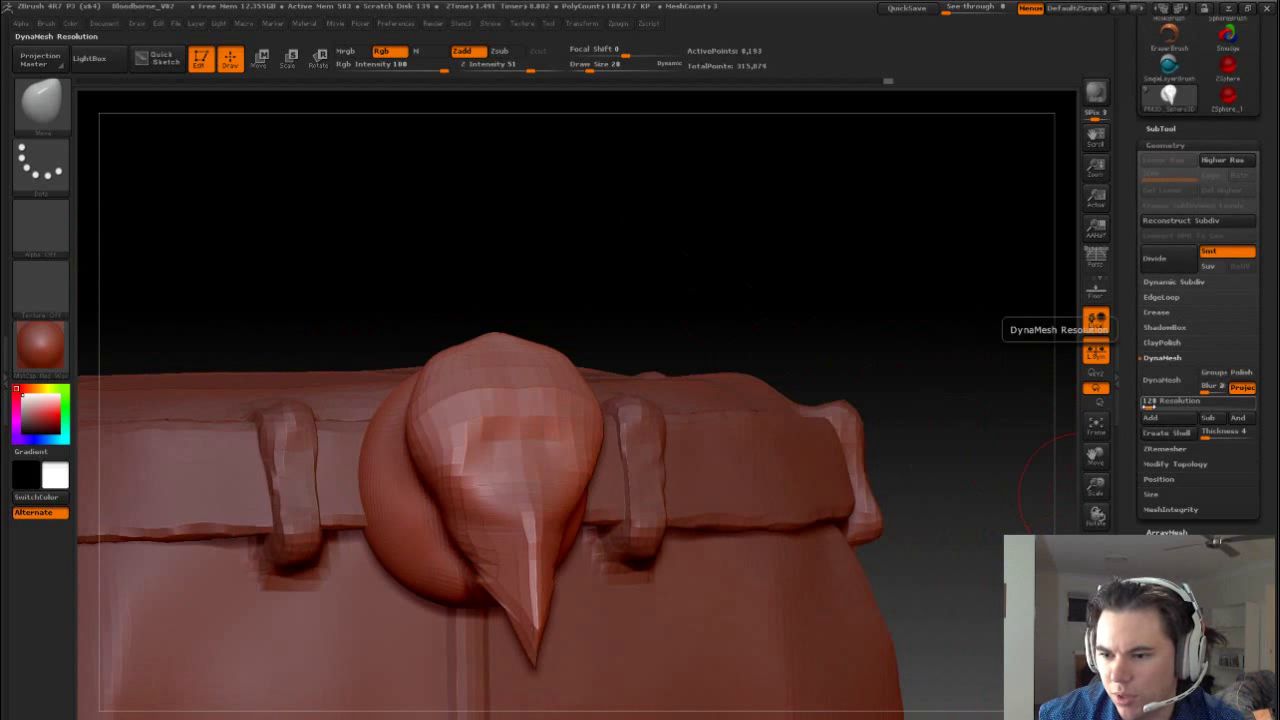
left_click(1165, 381)
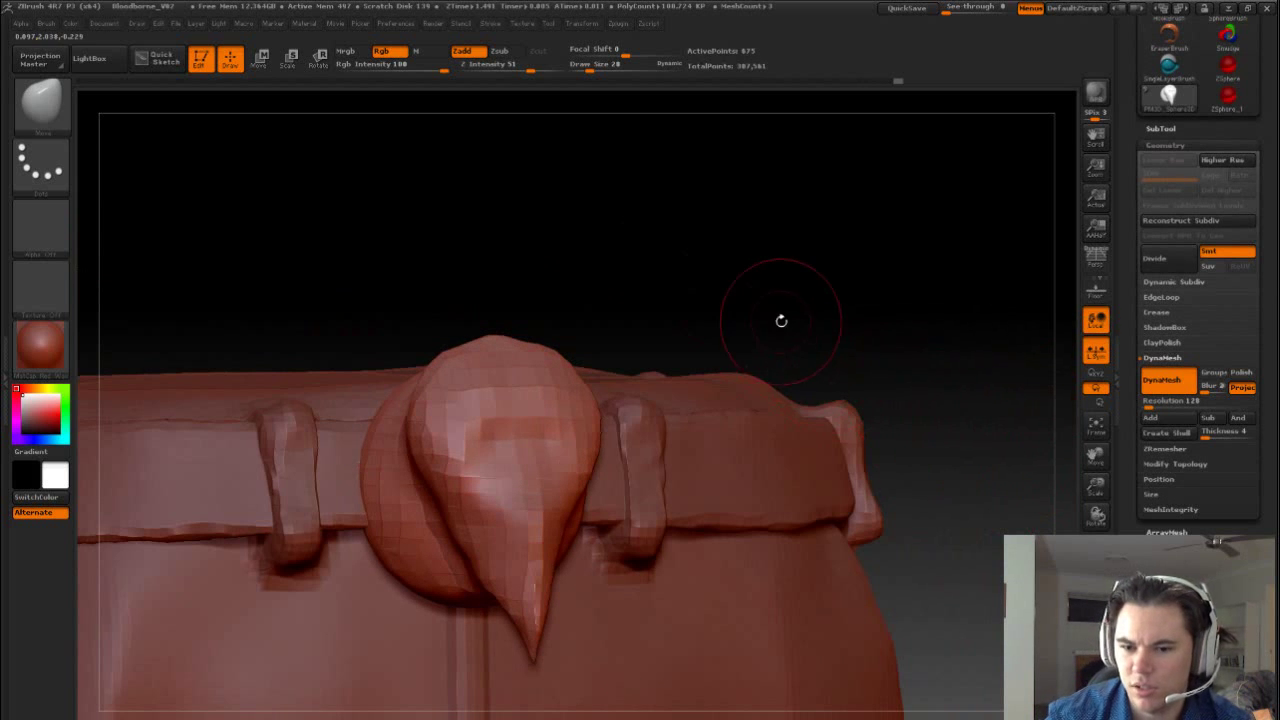
mouse_move(780, 317)
left_mouse_down()
mouse_move(766, 283)
mouse_move(797, 277)
mouse_move(1036, 350)
left_mouse_up()
left_click(1150, 402)
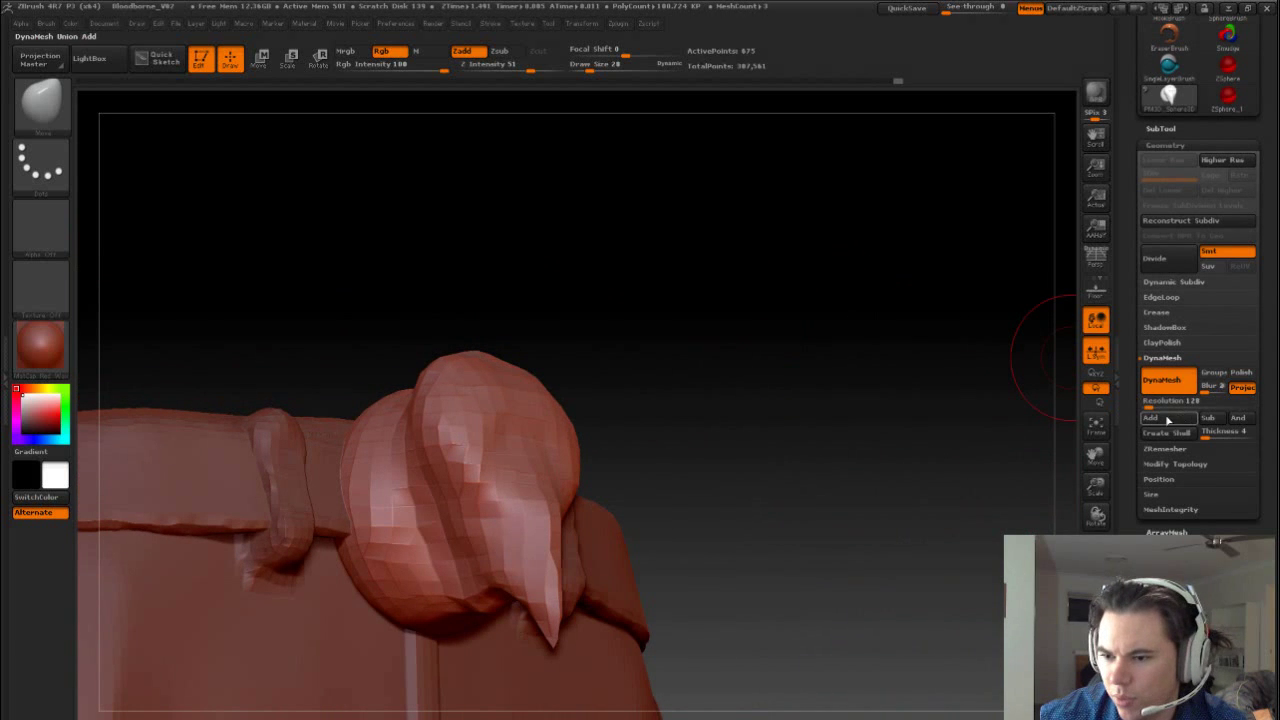
type("424")
key("Return")
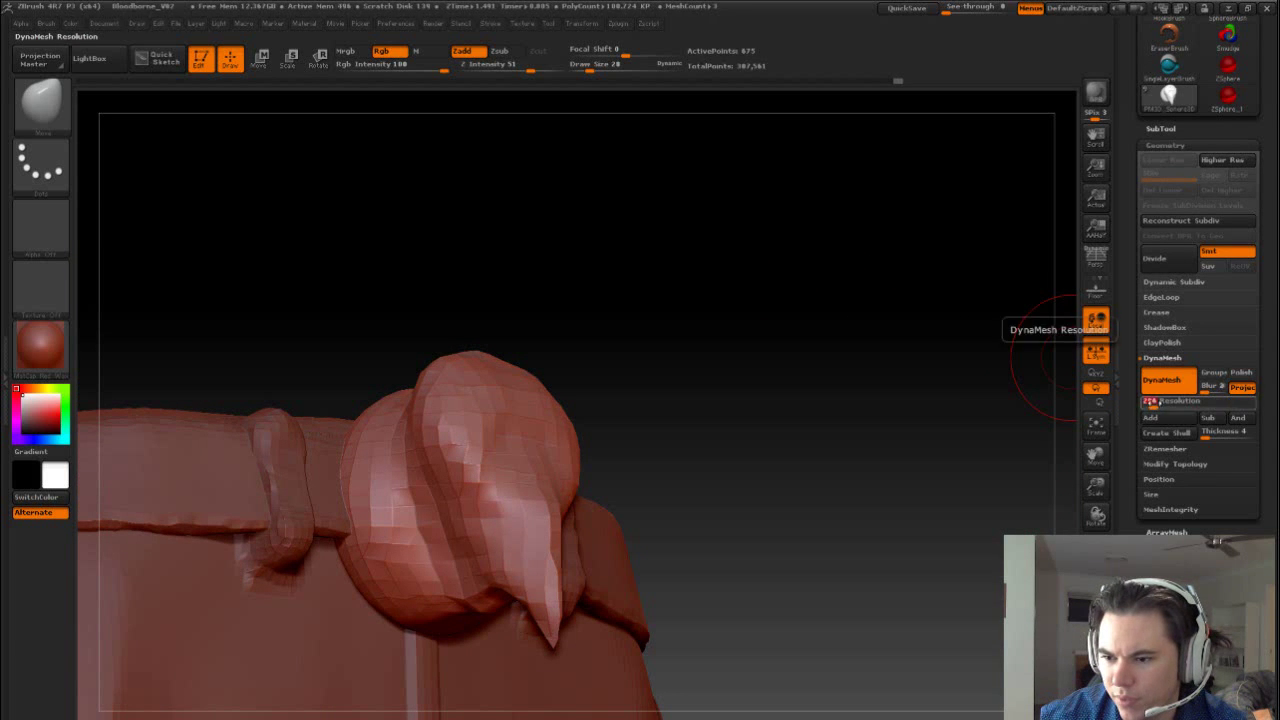
Smooth the buckle's pointed tip from a front view with a size-17 brush
key("b")
key("c")
key("b")
key("b")
key("s")
key("t")
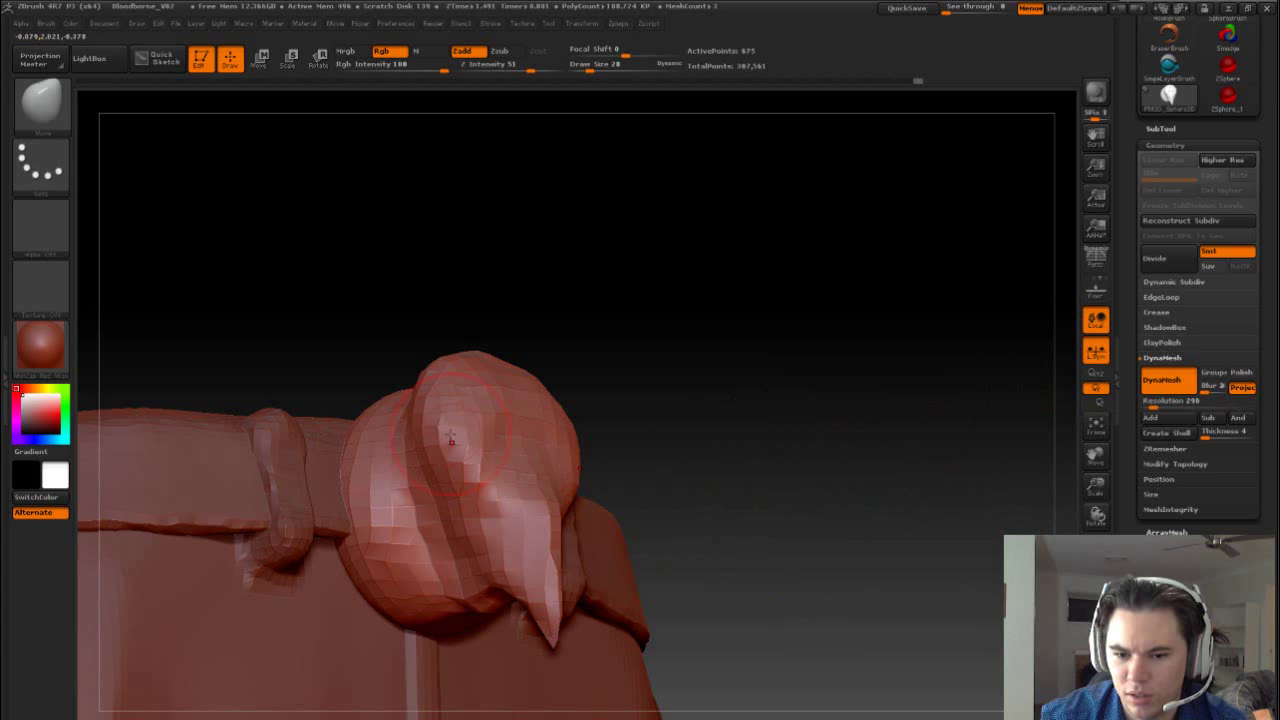
mouse_move(723, 506)
left_mouse_down("shift")
mouse_move(736, 405)
mouse_move(780, 420)
mouse_move(866, 323)
mouse_move(704, 409)
left_mouse_up("shift")
key("s")
left_click(580, 548)
mouse_move(580, 548)
left_mouse_down("shift")
mouse_move(570, 535)
mouse_move(642, 543)
left_mouse_up("shift")
key("b")
Carve away the buckle's pointed tip with a size-11 brush
key("c")
key("b")
key("s")
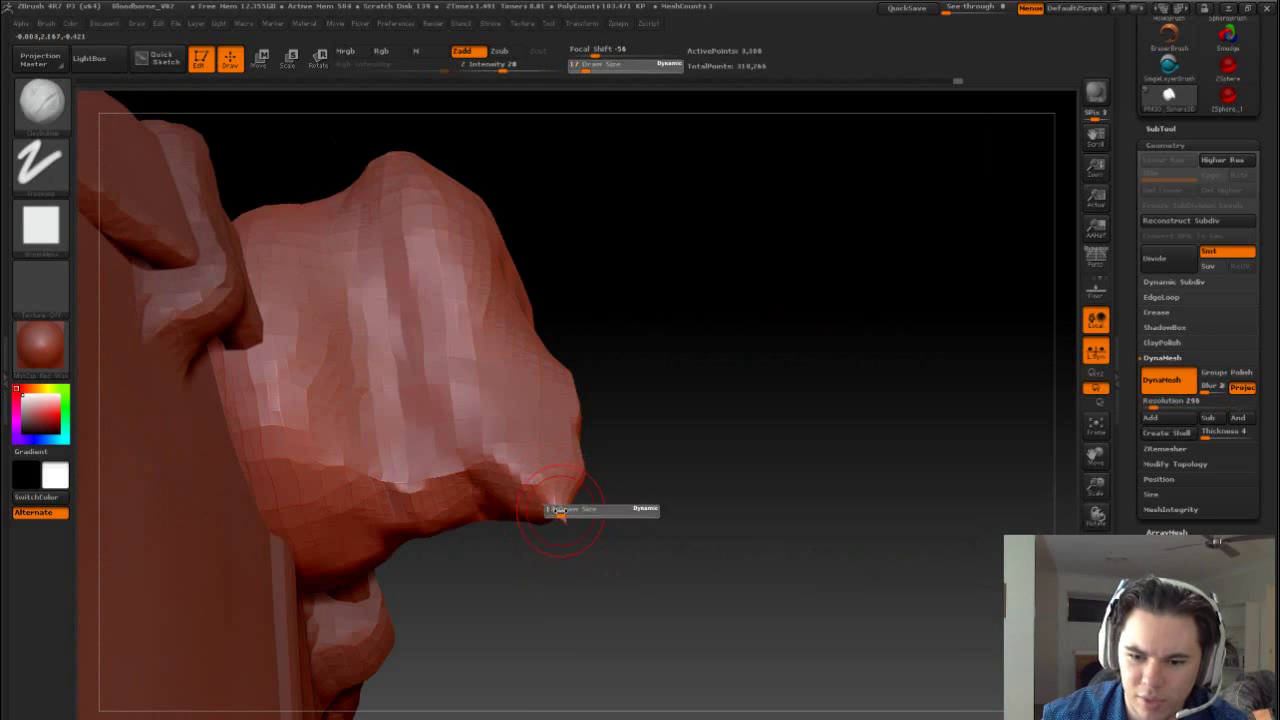
left_click(567, 520)
mouse_move(563, 518)
left_mouse_down()
mouse_move(566, 505)
mouse_move(628, 517)
left_mouse_up()
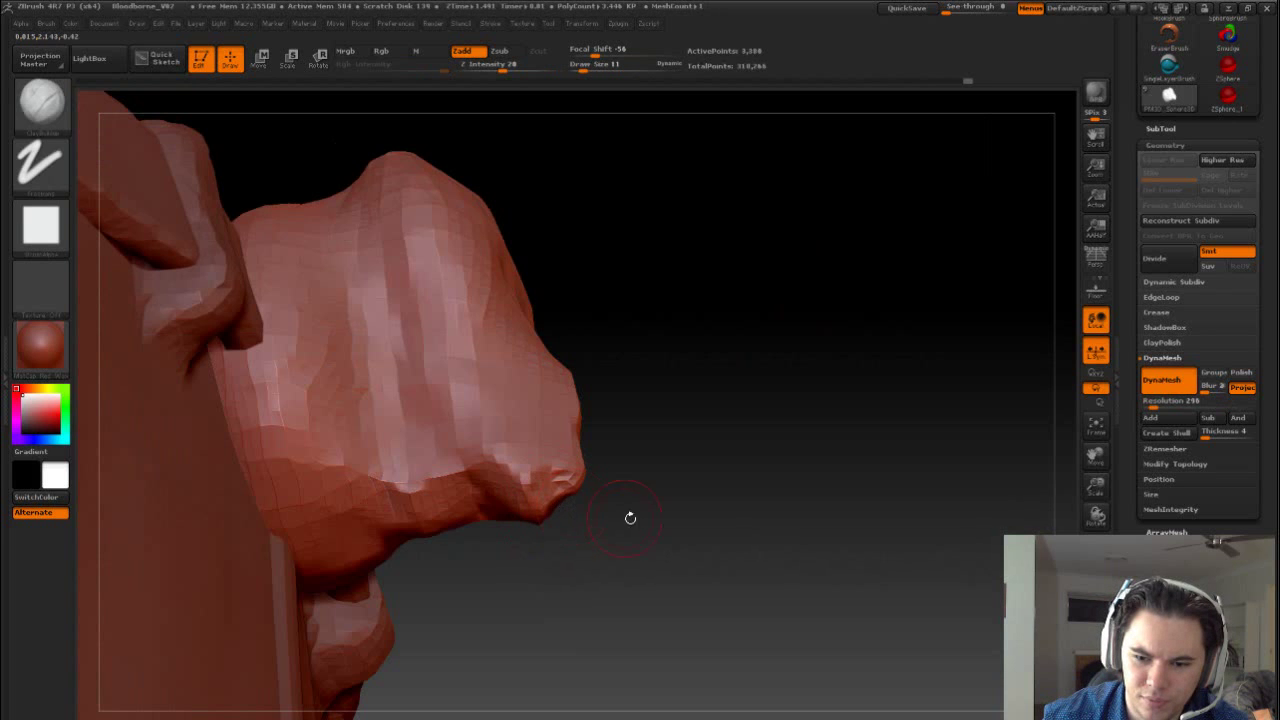
left_click_drag(705, 518, 640, 552)
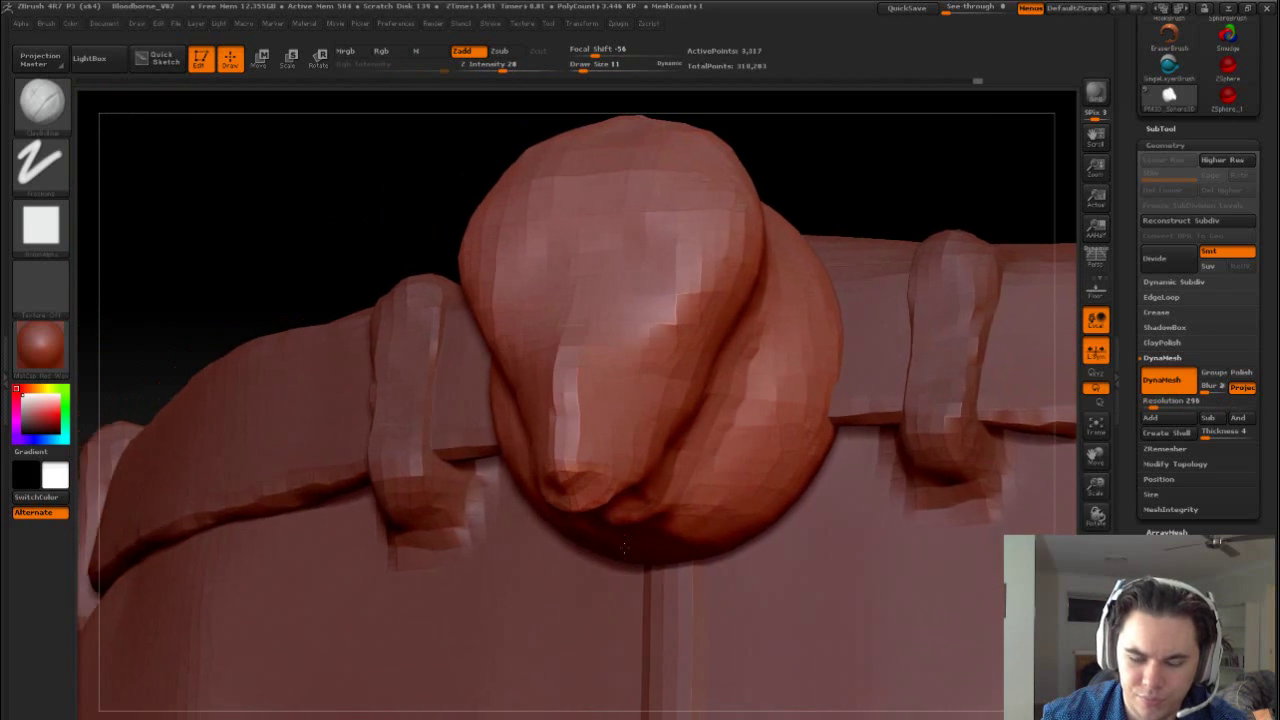
Pull the beak tip downward with the Move brush at size 24
key("b")
key("m")
left_click(957, 586)
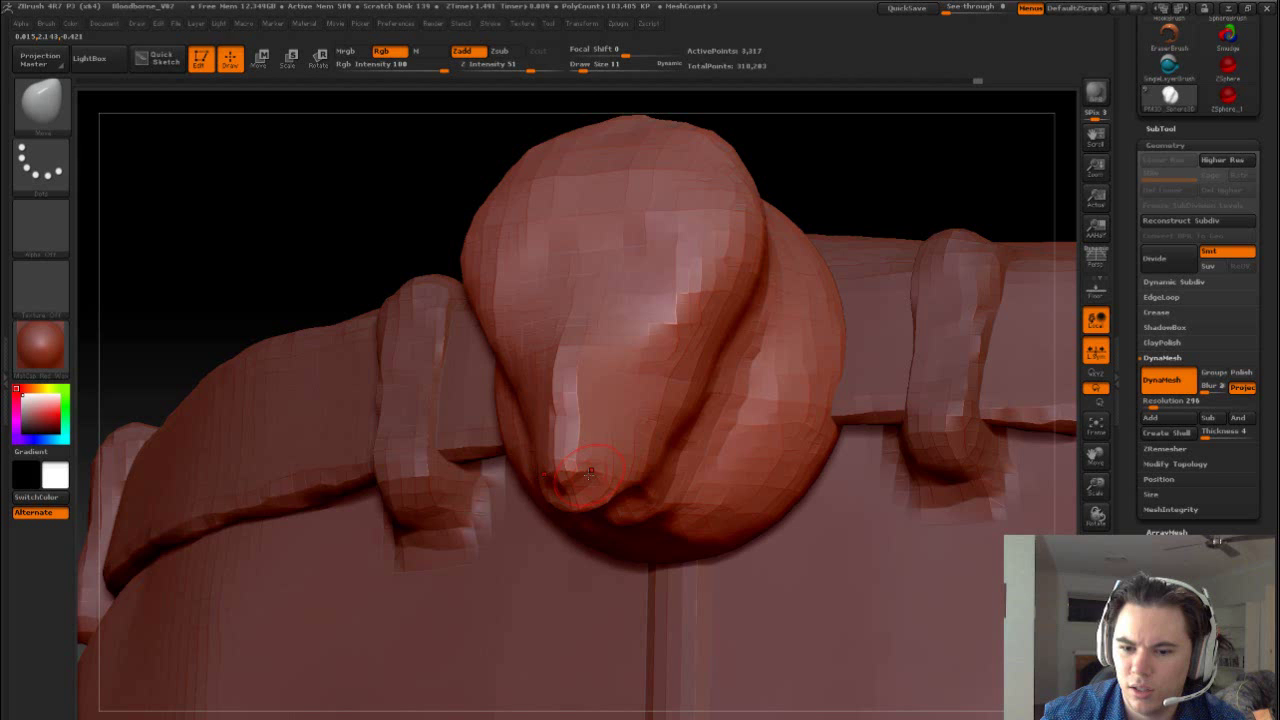
key("s")
left_click(577, 485)
left_click_drag(577, 485, 582, 540)
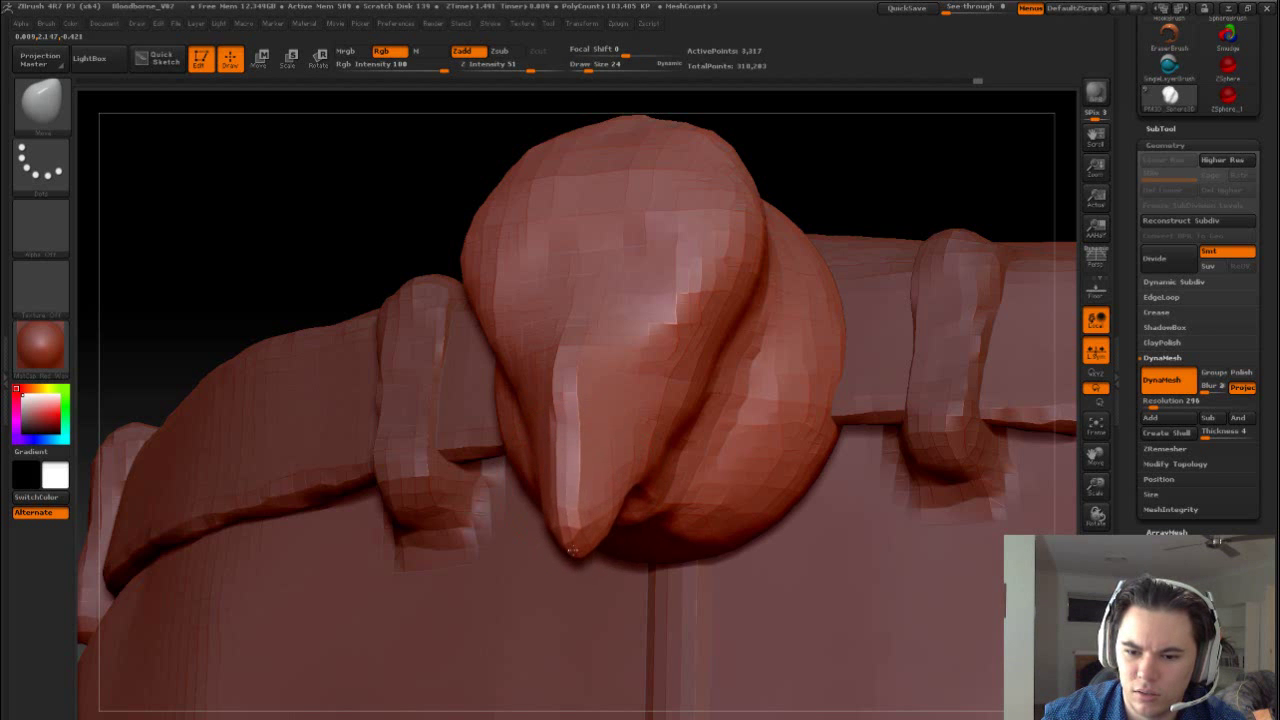
mouse_move(914, 194)
left_mouse_down()
mouse_move(955, 199)
mouse_move(791, 423)
mouse_move(640, 378)
left_mouse_up()
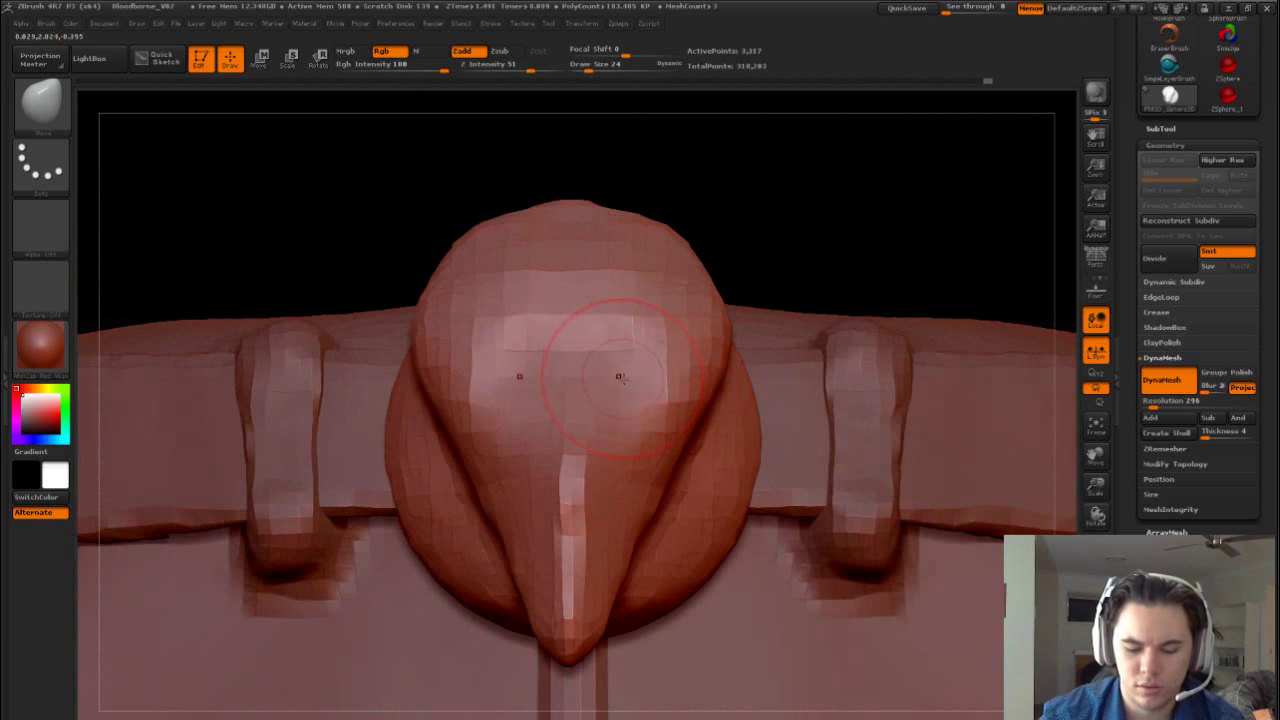
Inflate the eye and cheek areas and round the beak tip with Inflate at size 17
key("b")
key("i")
left_click(533, 563)
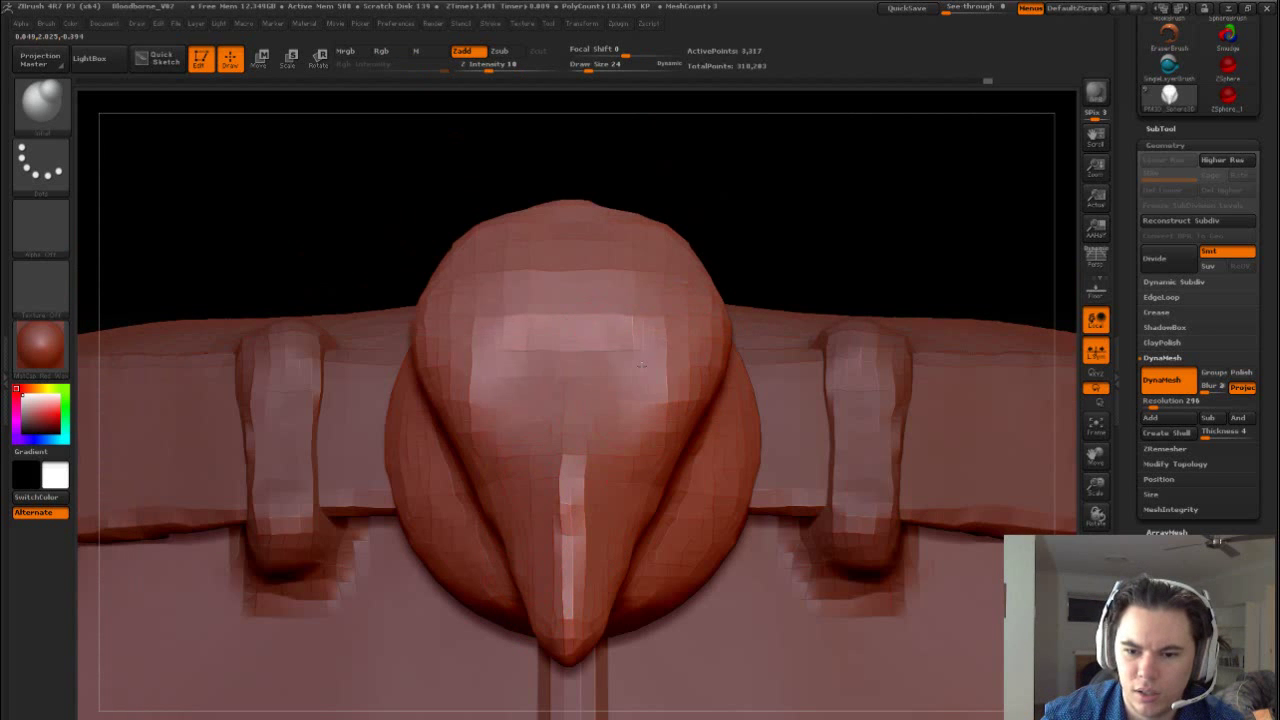
mouse_move(488, 345)
left_mouse_down()
mouse_move(560, 410)
mouse_move(470, 380)
mouse_move(463, 356)
mouse_move(660, 370)
left_mouse_up()
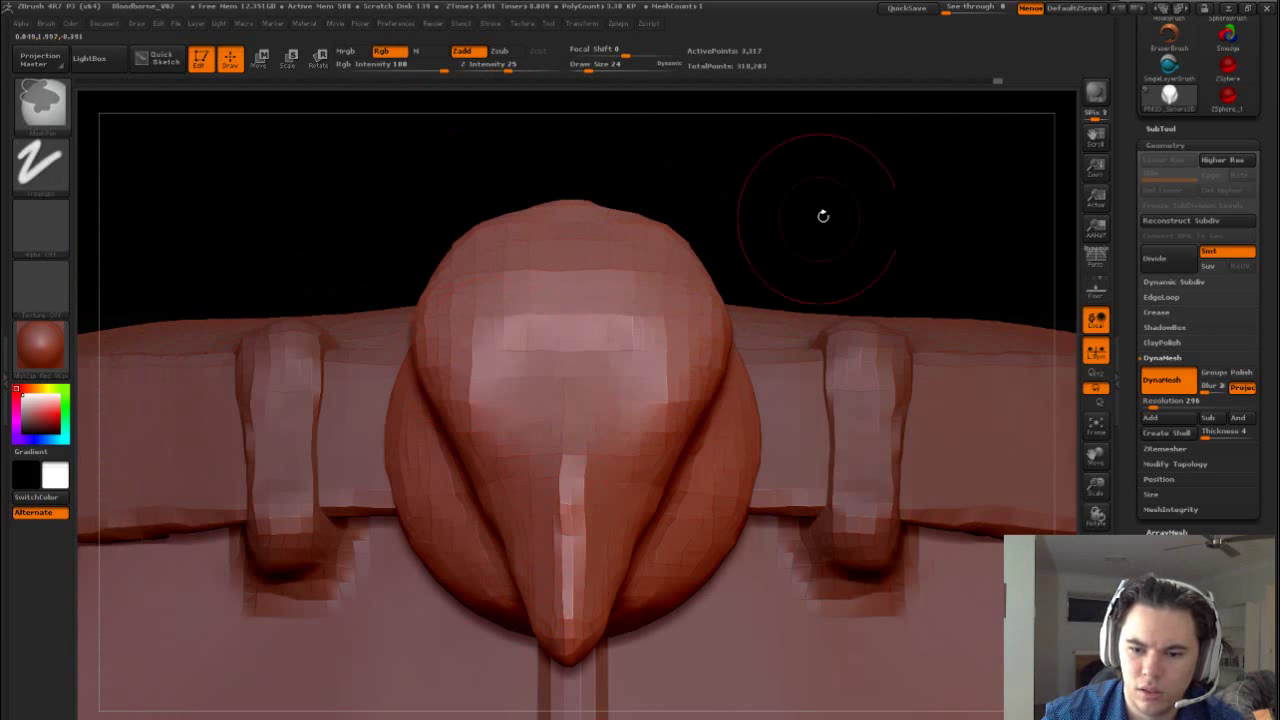
mouse_move(823, 214)
left_mouse_down()
mouse_move(829, 262)
mouse_move(593, 428)
left_mouse_up()
key("s")
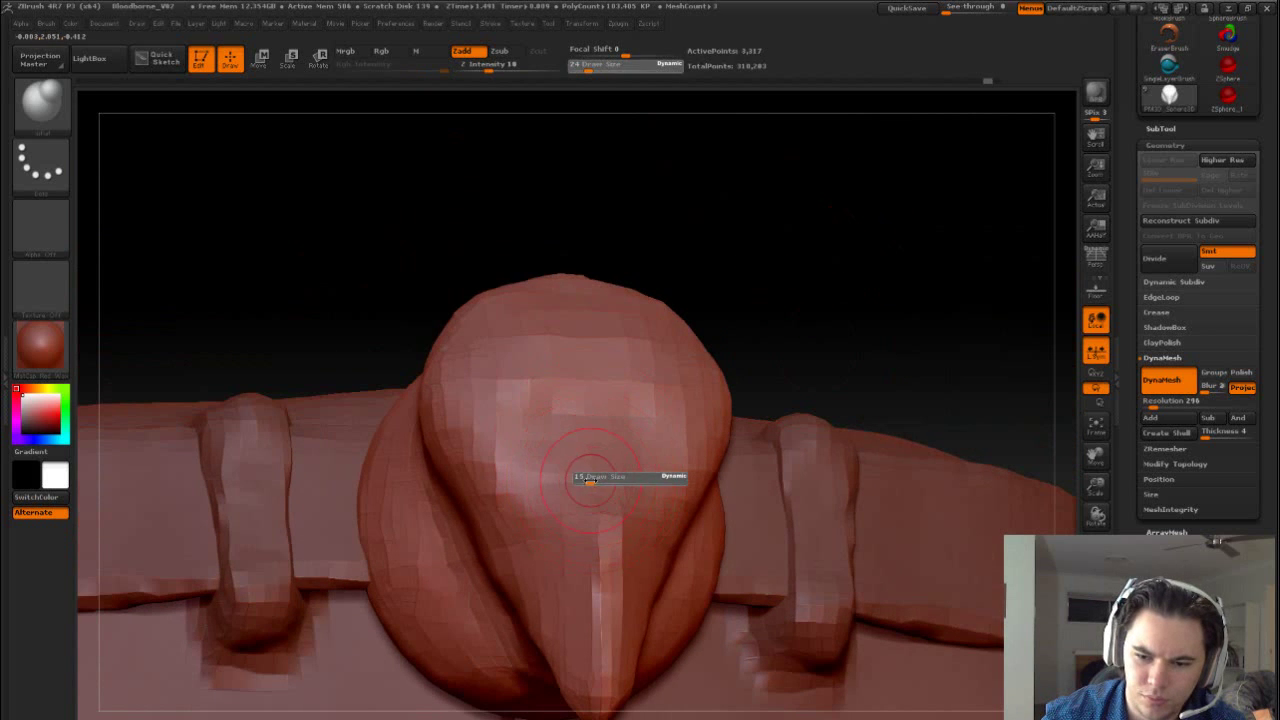
left_click_drag(594, 479, 565, 490)
key("s")
left_click(566, 492)
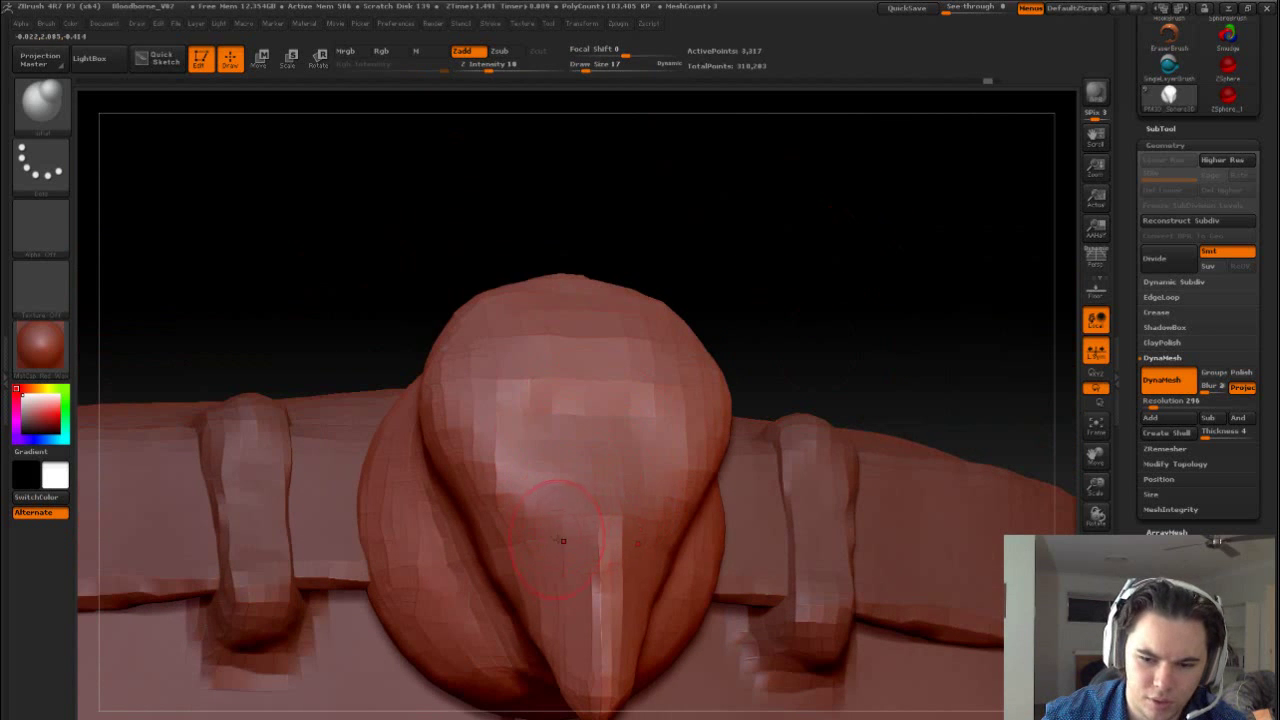
mouse_move(560, 455)
left_mouse_down()
mouse_move(583, 491)
mouse_move(571, 529)
mouse_move(575, 452)
left_mouse_up()
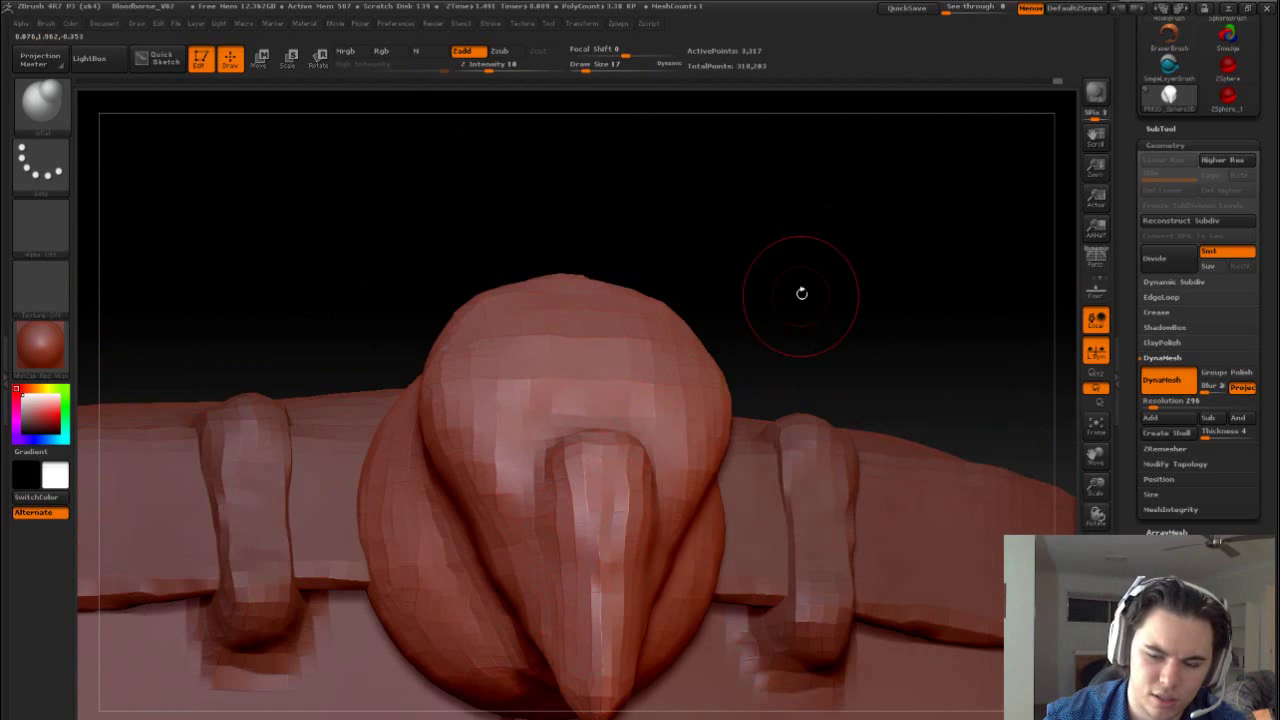
Carve a brow groove, deepen the cheek creases beside the beak, and bulge the skull's top
left_click_drag(800, 291, 519, 463)
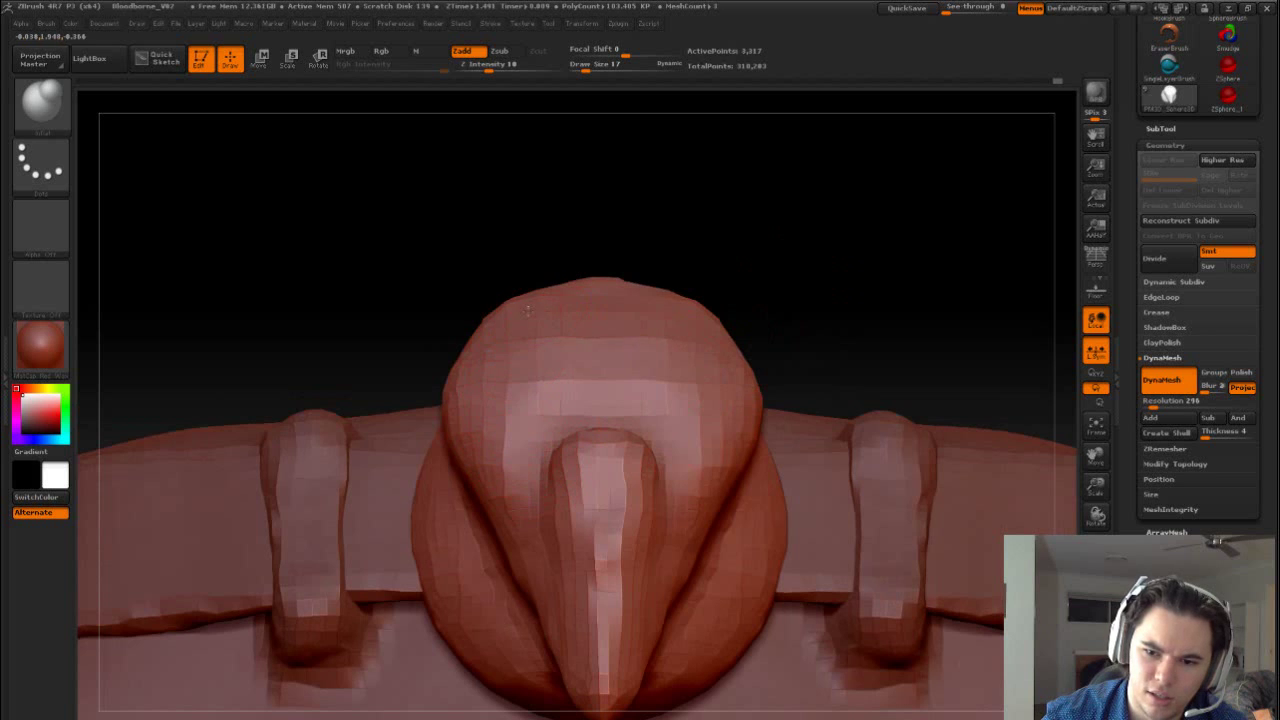
left_click_drag(528, 311, 585, 375)
mouse_move(570, 292)
left_mouse_down()
mouse_move(540, 303)
mouse_move(627, 314)
left_mouse_up()
left_click_drag(745, 272, 756, 289)
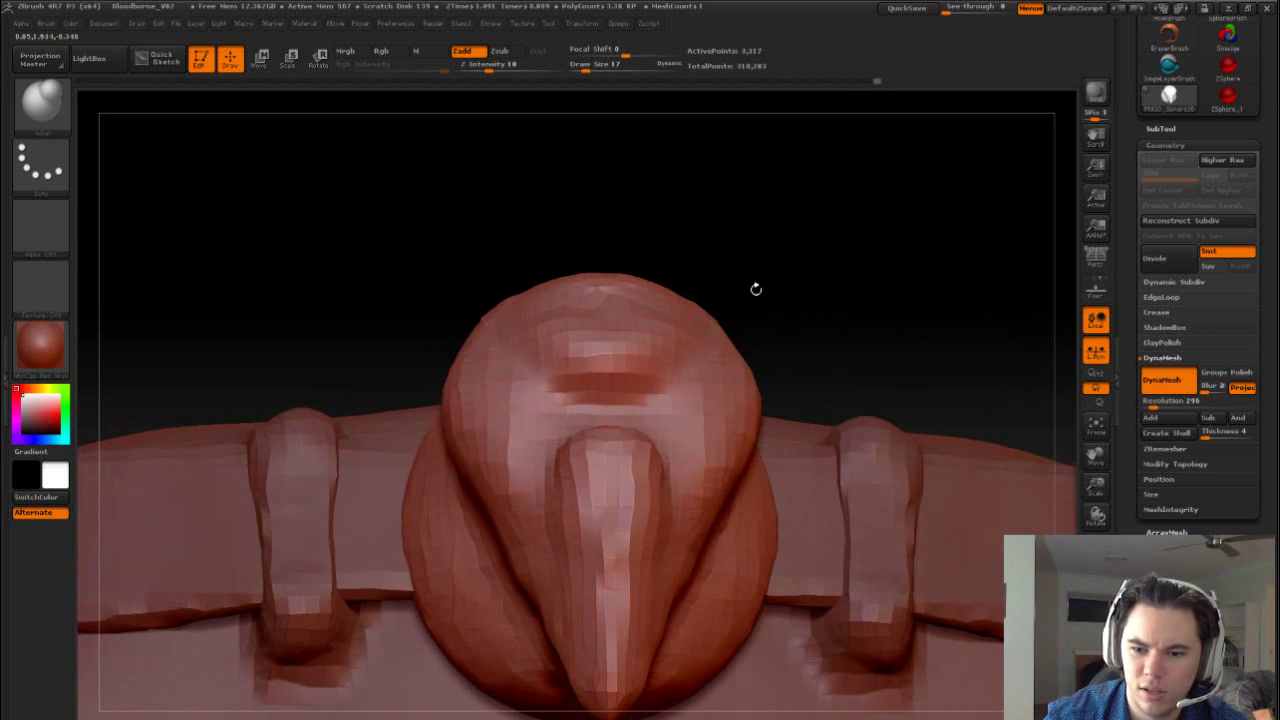
mouse_move(510, 405)
left_mouse_down()
mouse_move(512, 525)
mouse_move(503, 481)
mouse_move(505, 502)
left_mouse_up()
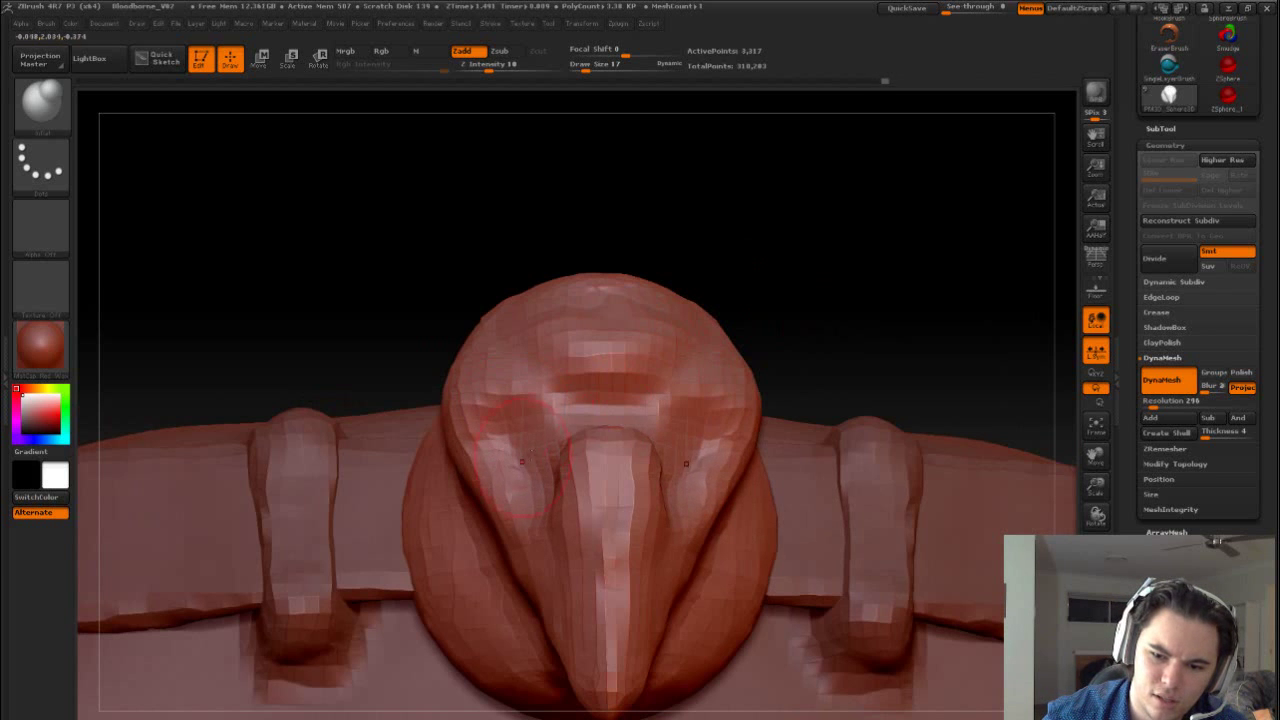
mouse_move(870, 280)
left_mouse_down()
mouse_move(843, 243)
mouse_move(704, 537)
mouse_move(668, 590)
mouse_move(648, 570)
mouse_move(640, 640)
mouse_move(643, 597)
mouse_move(692, 505)
left_mouse_up()
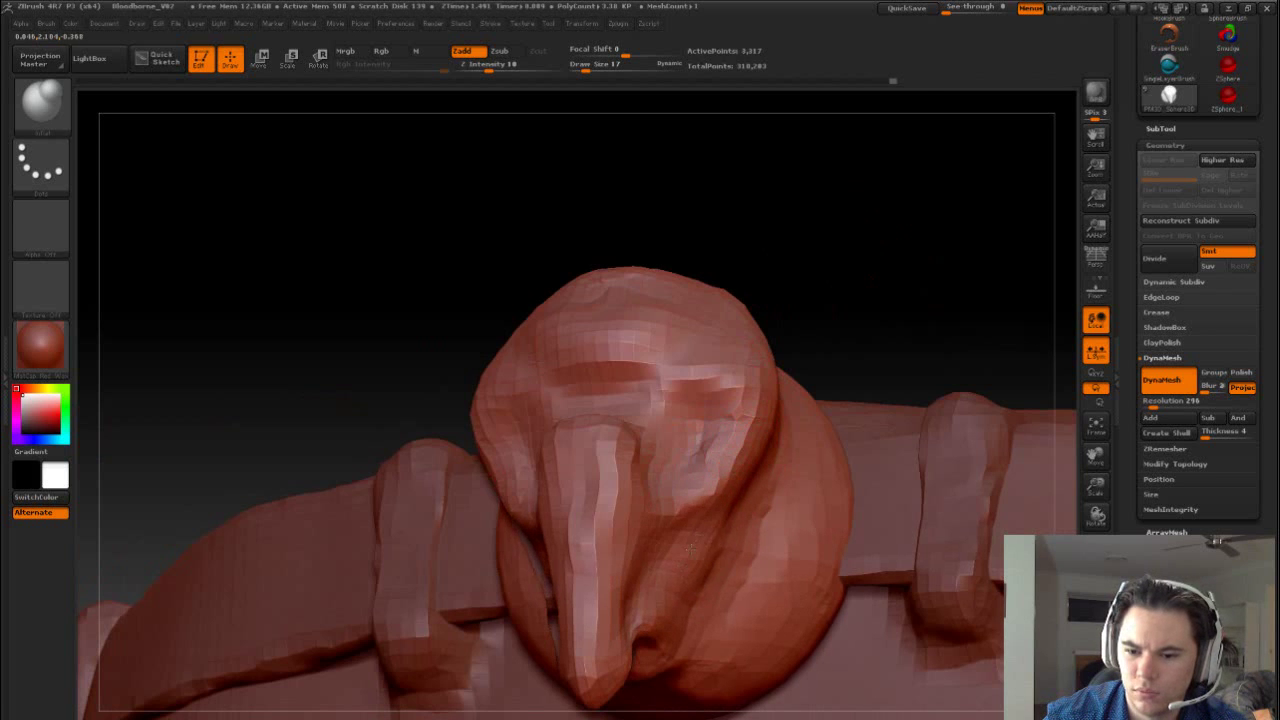
mouse_move(804, 384)
left_mouse_down()
mouse_move(871, 294)
mouse_move(860, 310)
left_mouse_up()
mouse_move(874, 211)
left_mouse_down()
mouse_move(929, 229)
mouse_move(869, 305)
left_mouse_up()
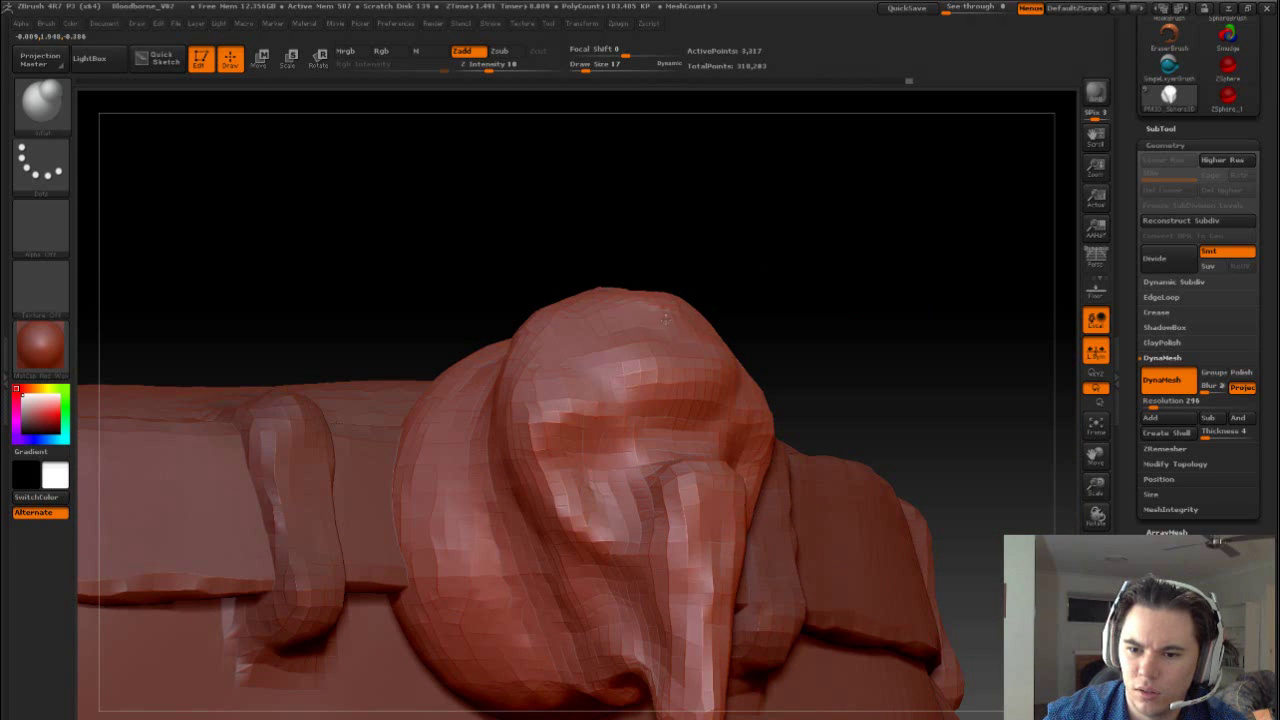
mouse_move(627, 315)
left_mouse_down()
mouse_move(610, 329)
mouse_move(611, 271)
left_mouse_up()
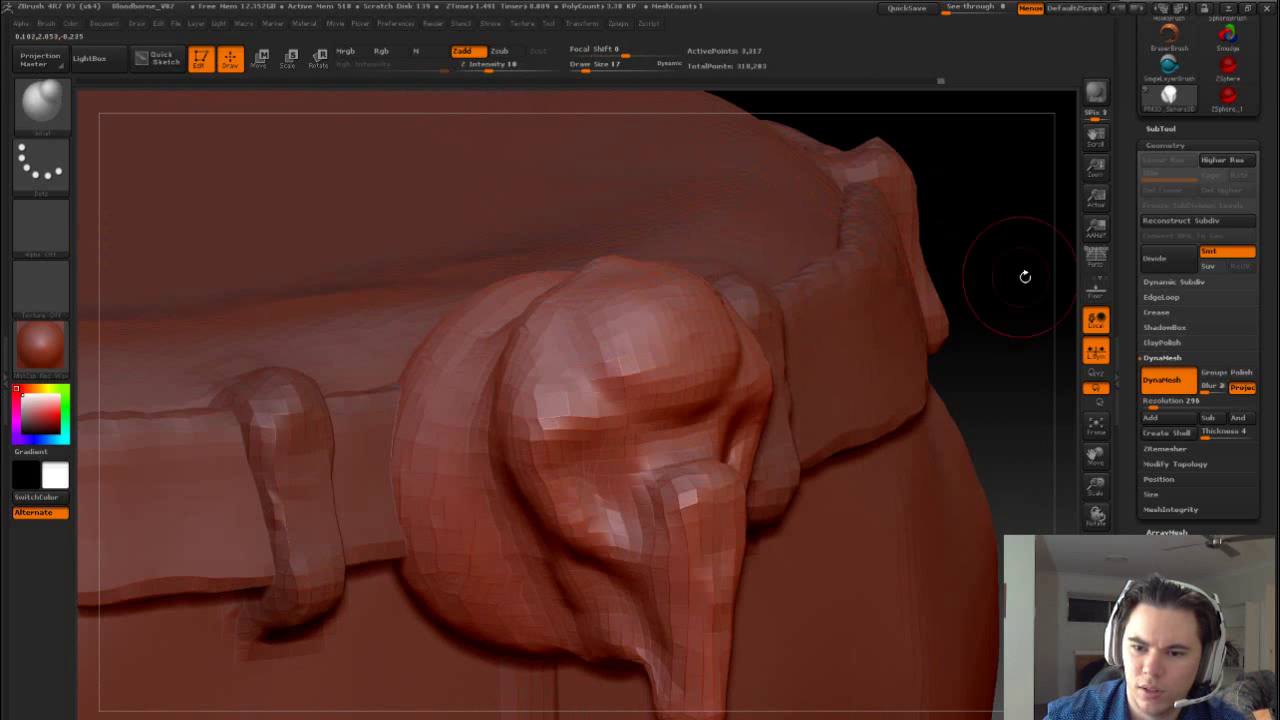
mouse_move(984, 213)
left_mouse_down()
mouse_move(920, 260)
mouse_move(882, 233)
mouse_move(863, 400)
left_mouse_up()
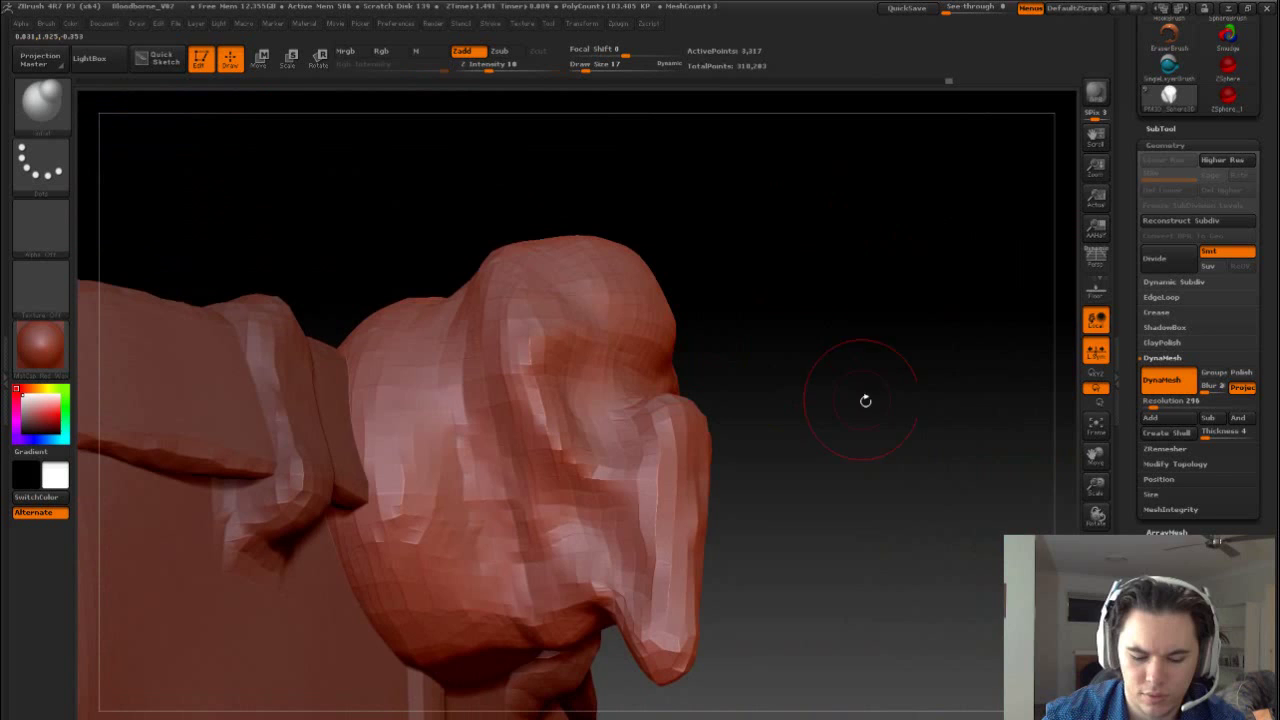
Load the Move brush, undo a stray spike on the edge, and set size 24
key("b")
key("m")
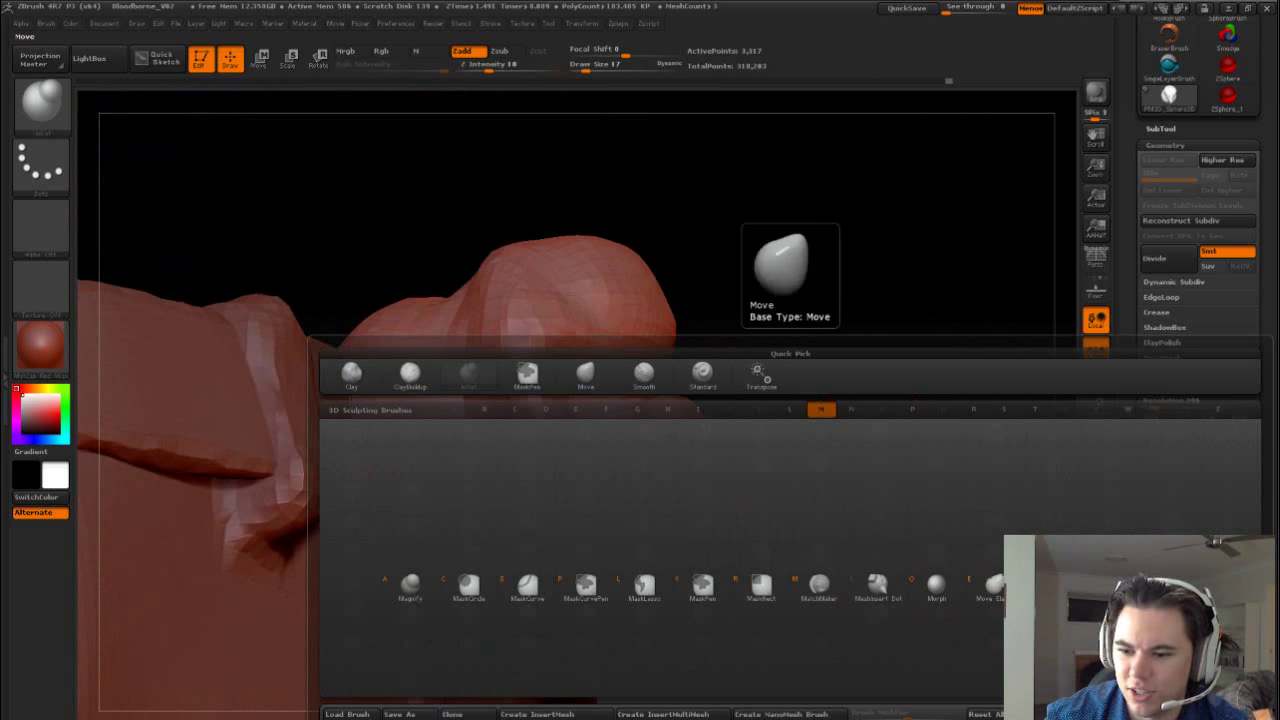
key("v")
mouse_move(665, 417)
left_mouse_down()
mouse_move(735, 420)
mouse_move(835, 465)
left_mouse_up()
key("ctrl+z")
key("s")
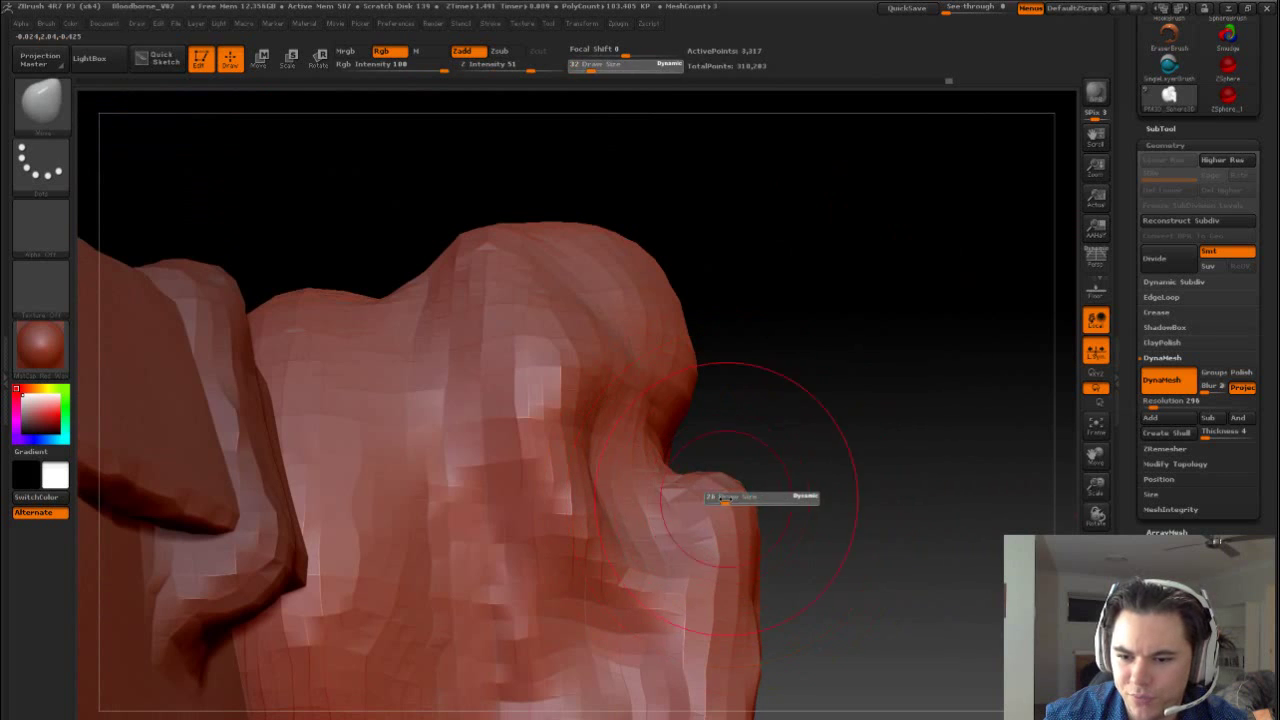
mouse_move(720, 490)
left_mouse_down()
mouse_move(782, 441)
mouse_move(698, 465)
mouse_move(726, 457)
mouse_move(670, 457)
mouse_move(680, 435)
mouse_move(655, 437)
mouse_move(754, 431)
left_mouse_up()
key("s")
left_click(700, 460)
At brush size 13, push the buckle's bulging right edge inward
key("s")
left_click(663, 429)
left_click_drag(800, 549, 785, 418, "alt")
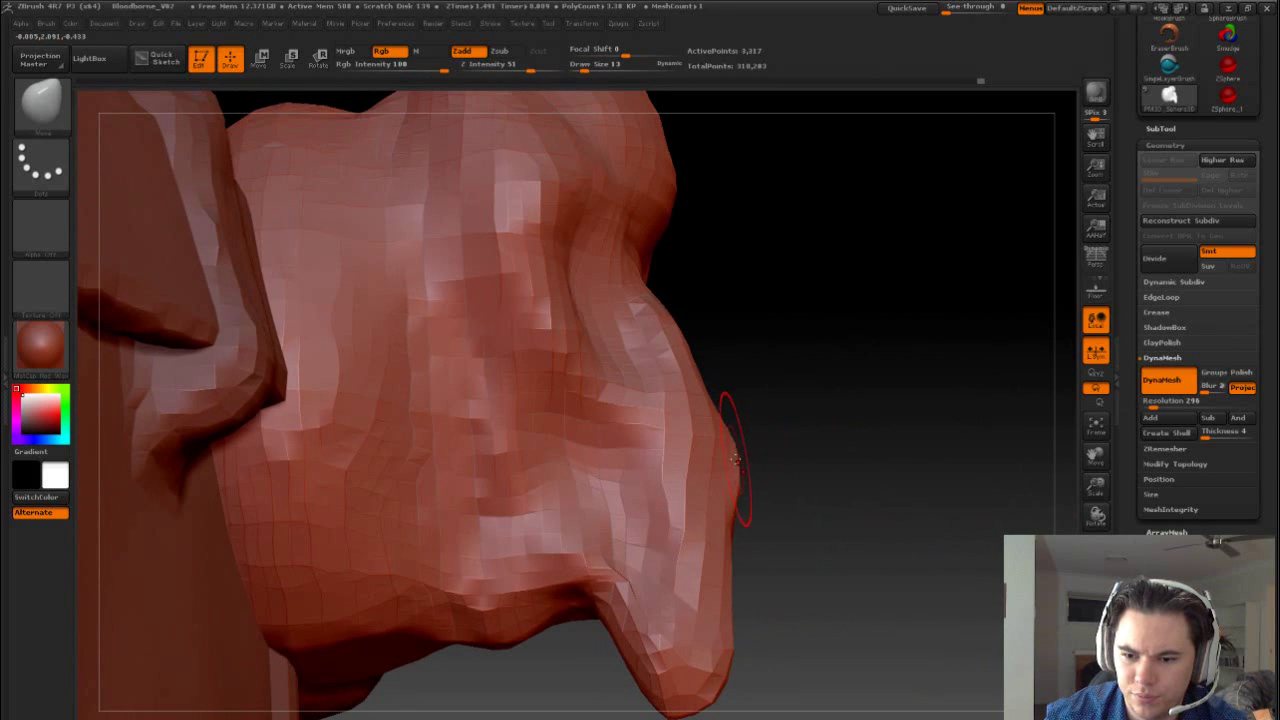
mouse_move(735, 458)
left_mouse_down()
mouse_move(725, 480)
mouse_move(697, 366)
mouse_move(665, 470)
left_mouse_up()
left_click_drag(728, 500, 720, 560)
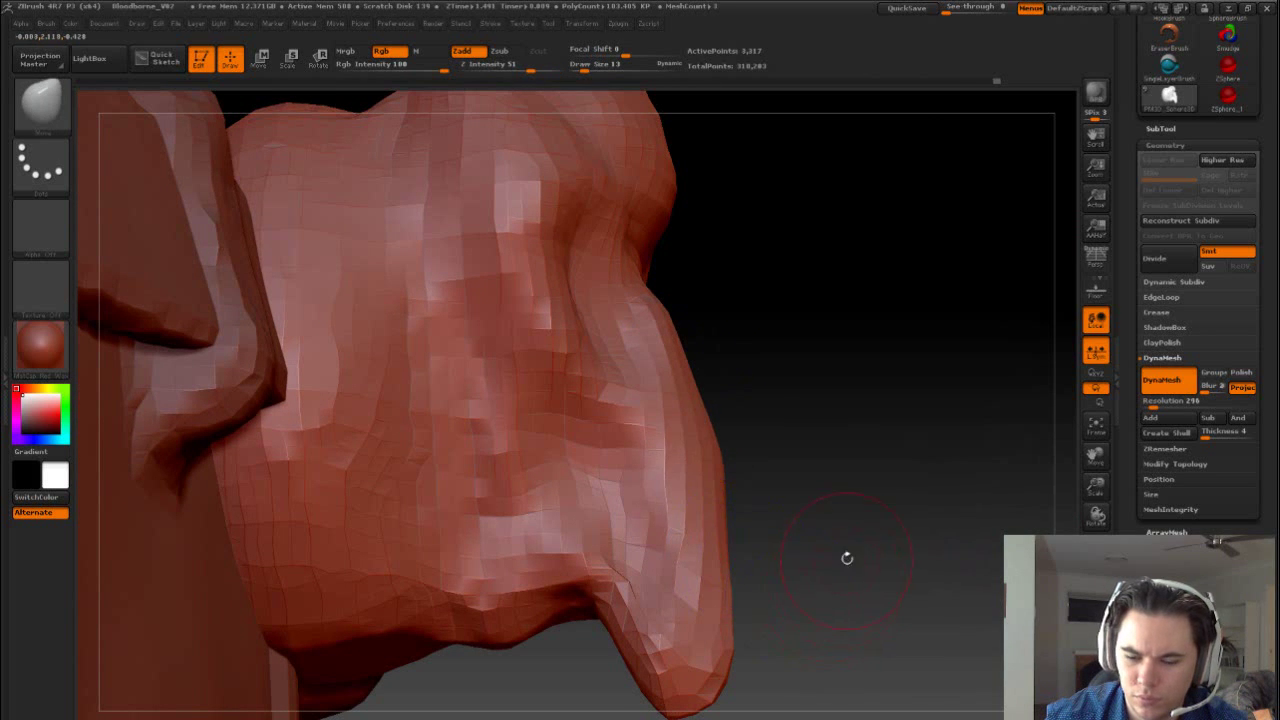
left_click_drag(846, 558, 800, 500)
Reload the Move brush at size 19 and pull the beak tip right and down
key("b")
key("m")
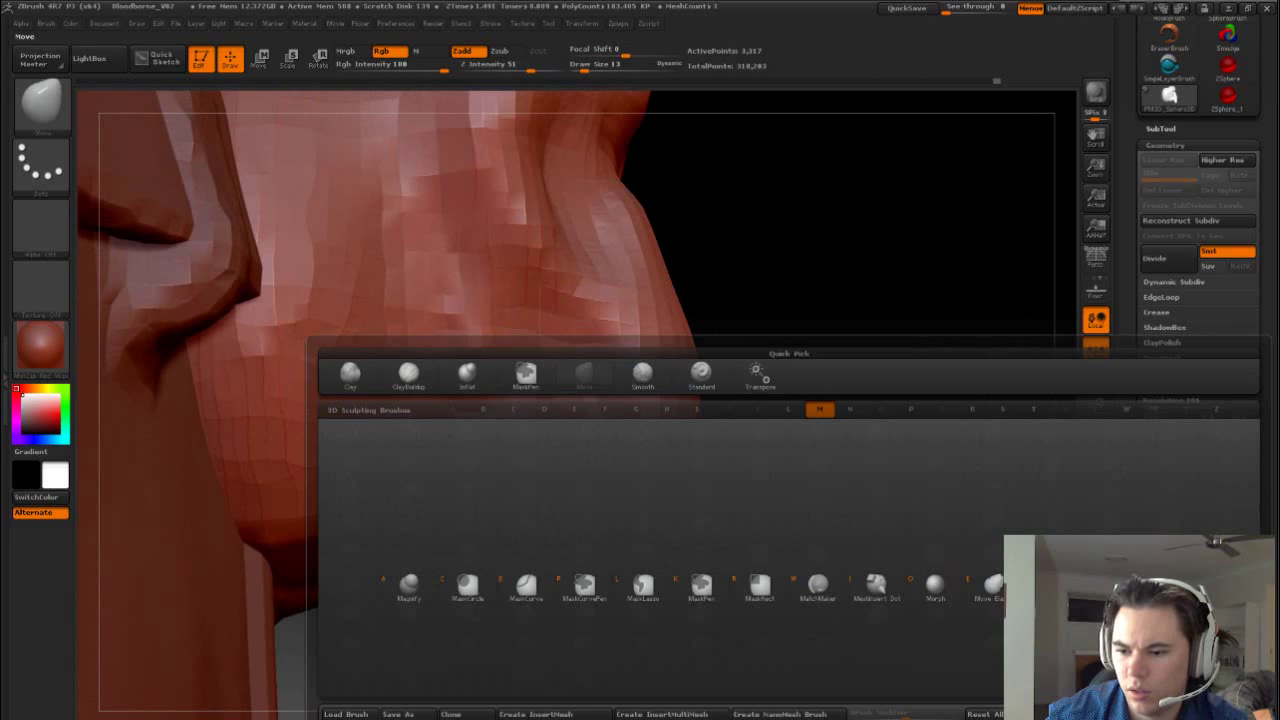
key("v")
key("s")
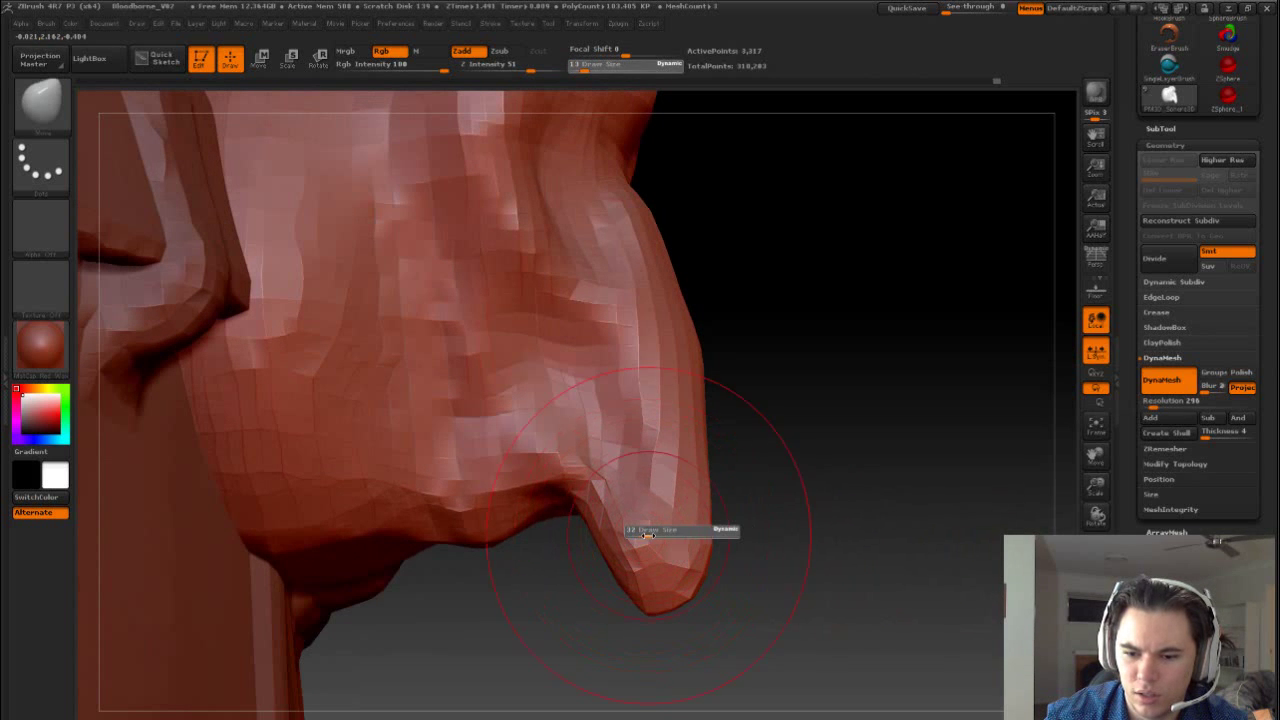
key("s")
left_click_drag(686, 537, 720, 537)
mouse_move(660, 570)
left_mouse_down()
mouse_move(787, 550)
mouse_move(810, 575)
left_mouse_up()
left_click_drag(714, 377, 740, 435)
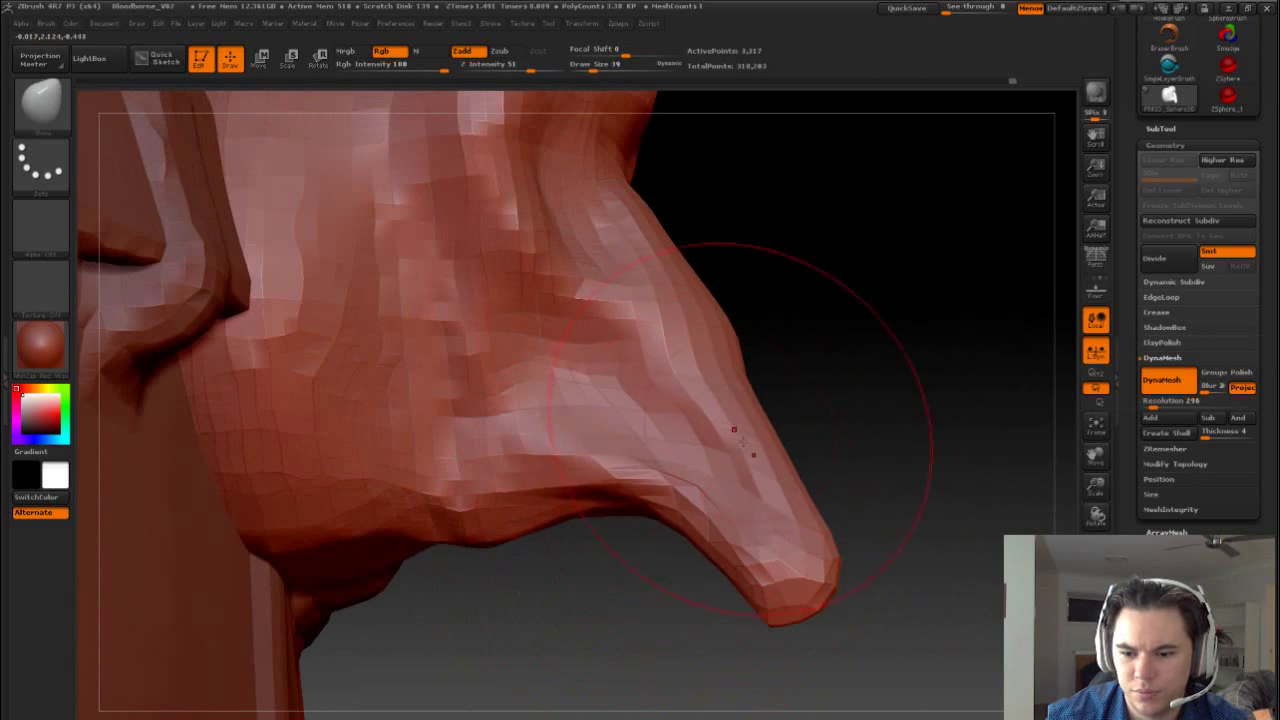
Pull the beak tip longer and downward, then check the skull's face front-on
left_click_drag(871, 434, 812, 452, "shift")
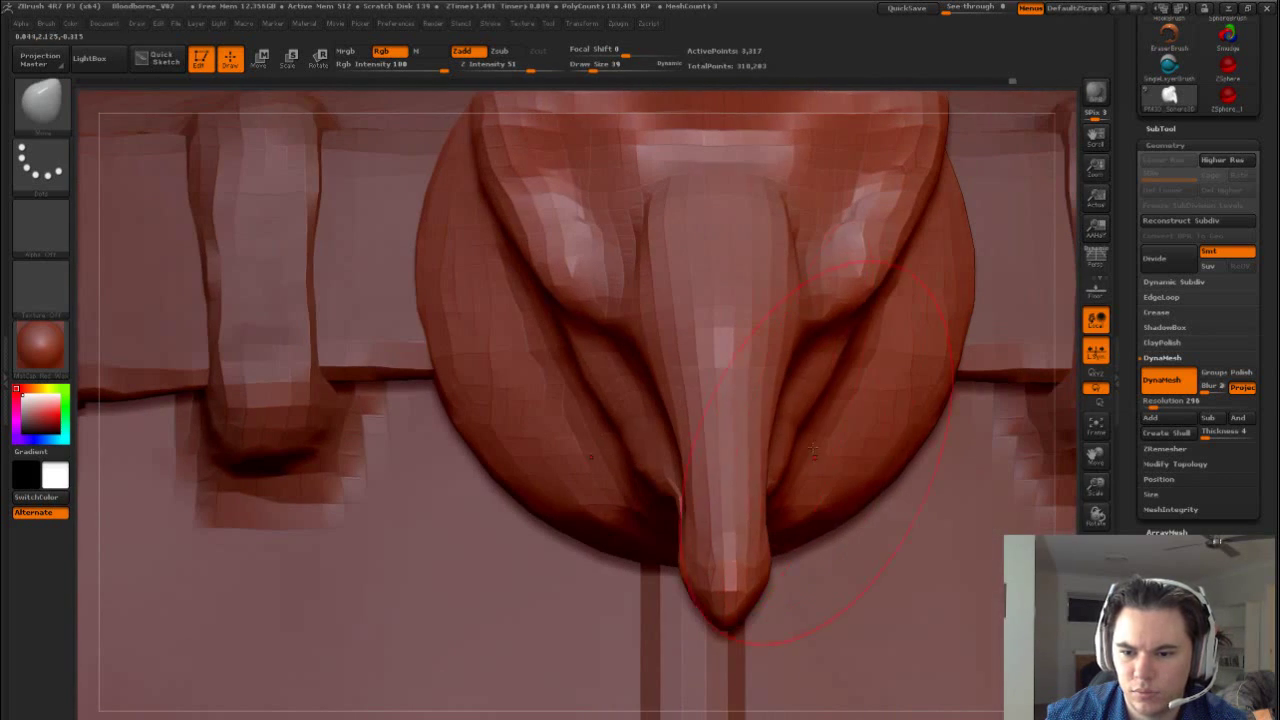
key("f")
mouse_move(877, 426)
left_mouse_down()
mouse_move(874, 380)
mouse_move(874, 706)
mouse_move(809, 496)
left_mouse_up()
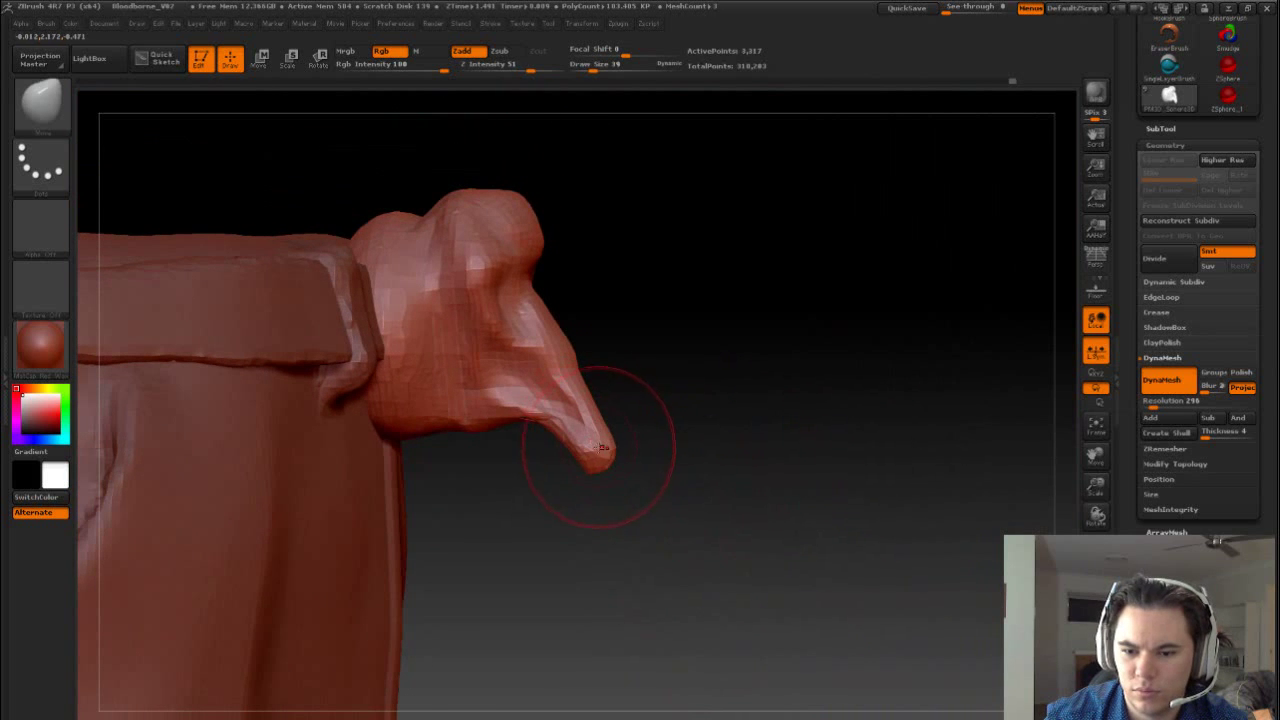
left_click_drag(603, 447, 594, 474)
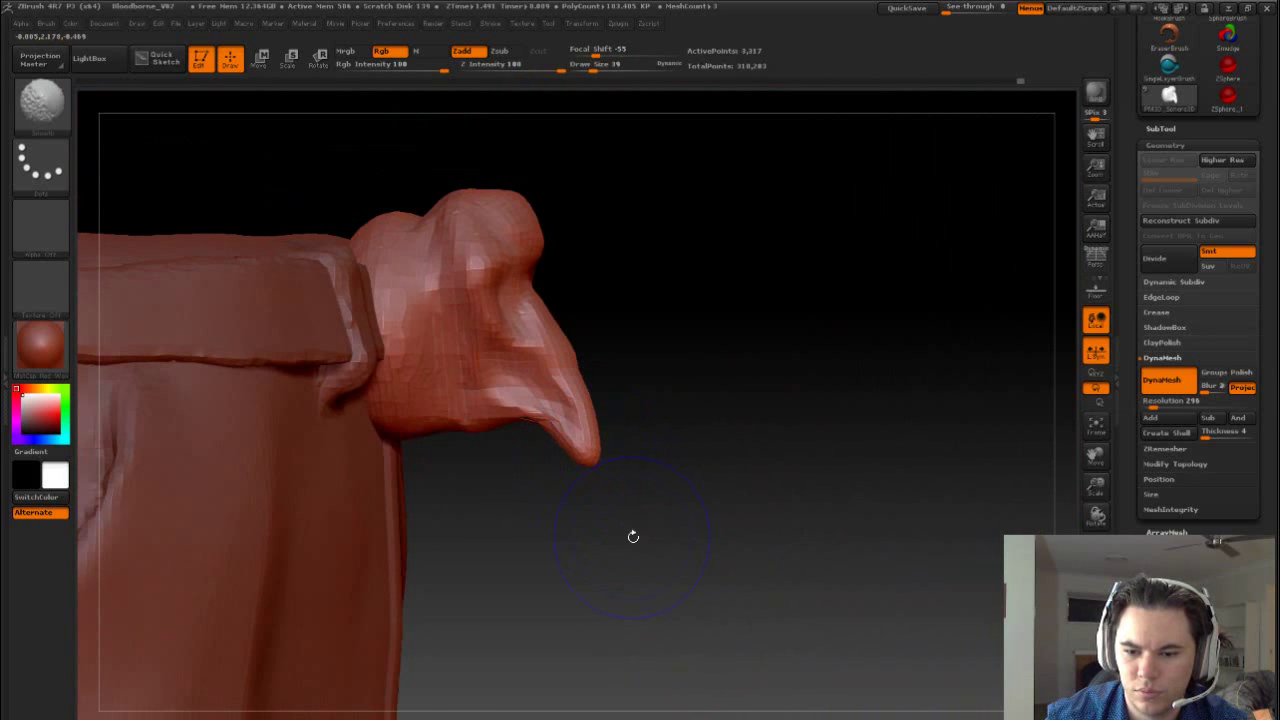
mouse_move(633, 537)
left_mouse_down()
mouse_move(680, 480)
mouse_move(977, 480)
mouse_move(858, 255)
mouse_move(808, 200)
mouse_move(826, 280)
mouse_move(814, 280)
left_mouse_up()
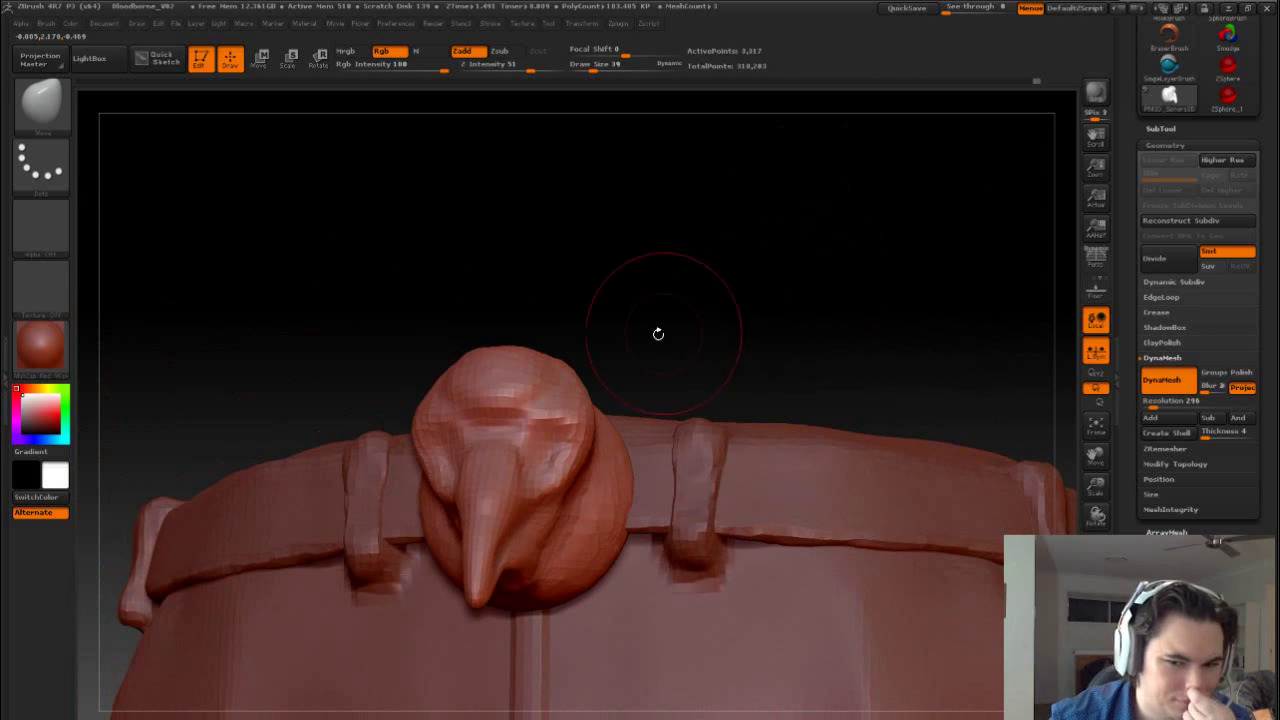
left_click_drag(760, 330, 833, 242, "alt")
Sculpt the underside of the beak with Draw Size 26
key("s")
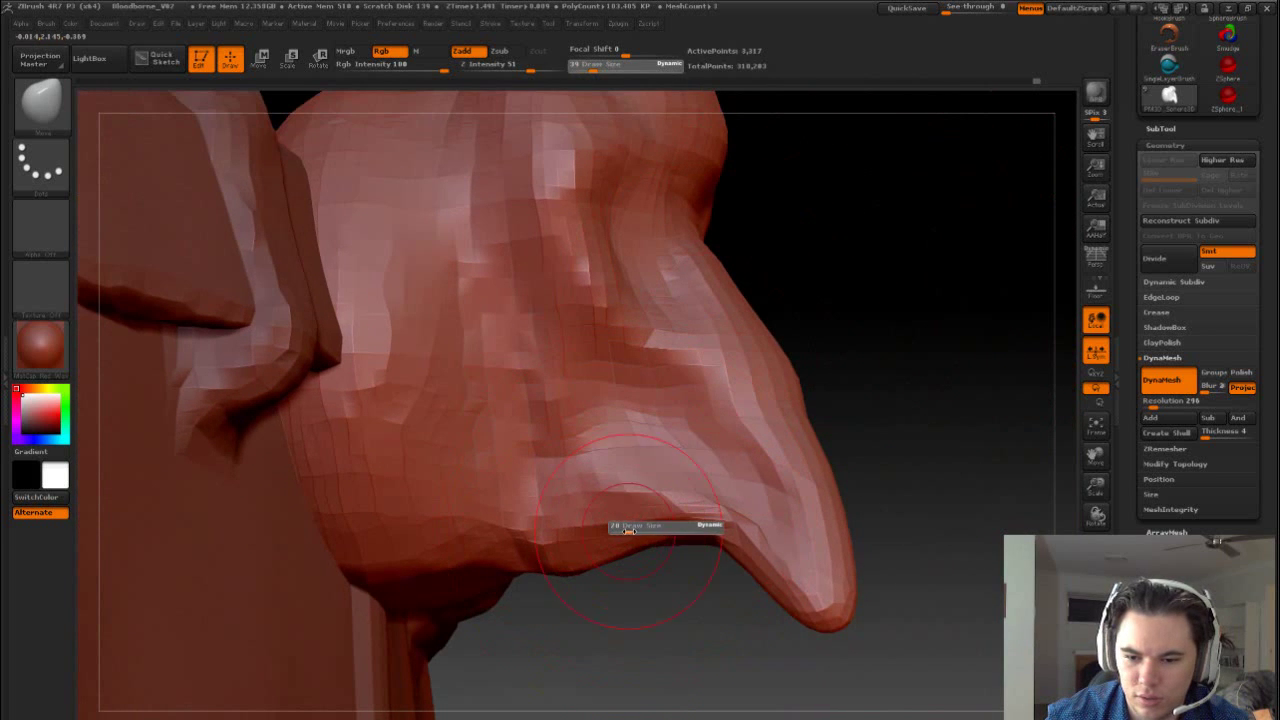
mouse_move(628, 531)
left_mouse_down()
mouse_move(578, 505)
mouse_move(570, 468)
mouse_move(604, 446)
mouse_move(590, 409)
left_mouse_up()
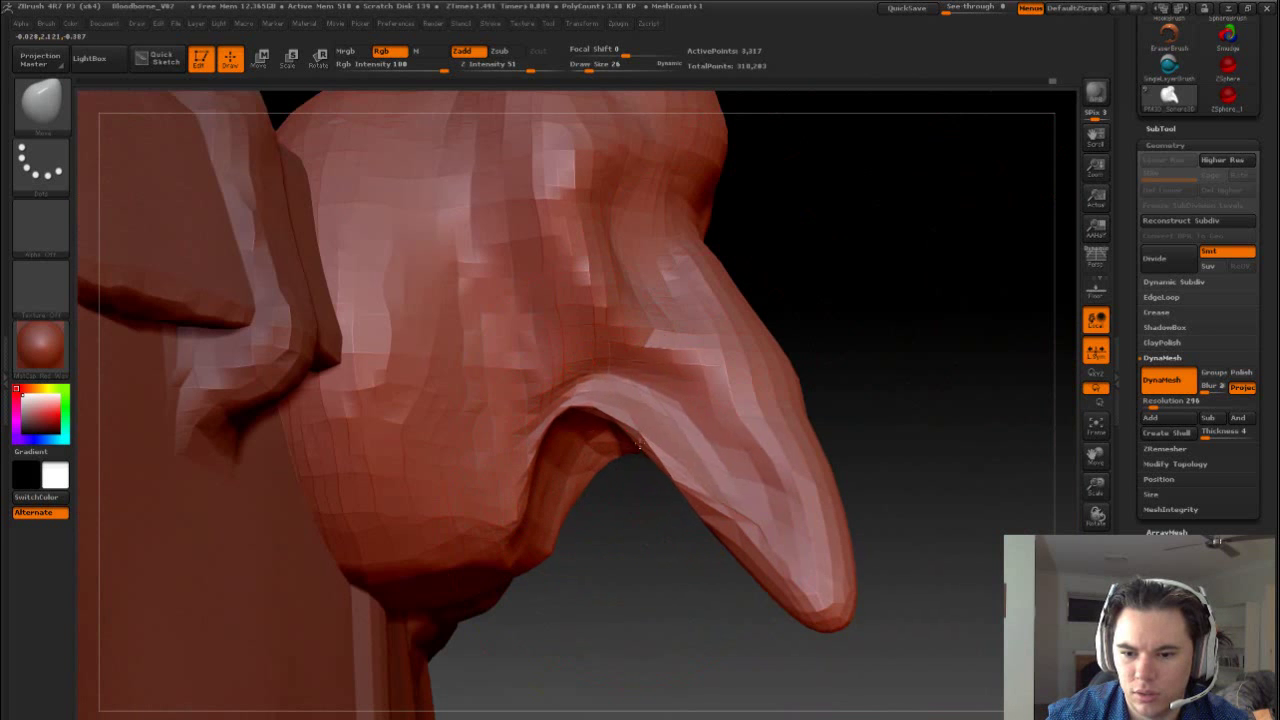
mouse_move(742, 590)
left_mouse_down()
mouse_move(750, 520)
mouse_move(704, 484)
mouse_move(744, 555)
mouse_move(730, 530)
left_mouse_up()
left_click_drag(700, 440, 760, 540)
left_click_drag(610, 420, 730, 500)
mouse_move(846, 293)
left_mouse_down()
mouse_move(880, 354)
mouse_move(915, 355)
mouse_move(730, 390)
mouse_move(700, 460)
left_mouse_up()
At Draw Size 13, carve the mouth crease under the beak and smooth it
key("s")
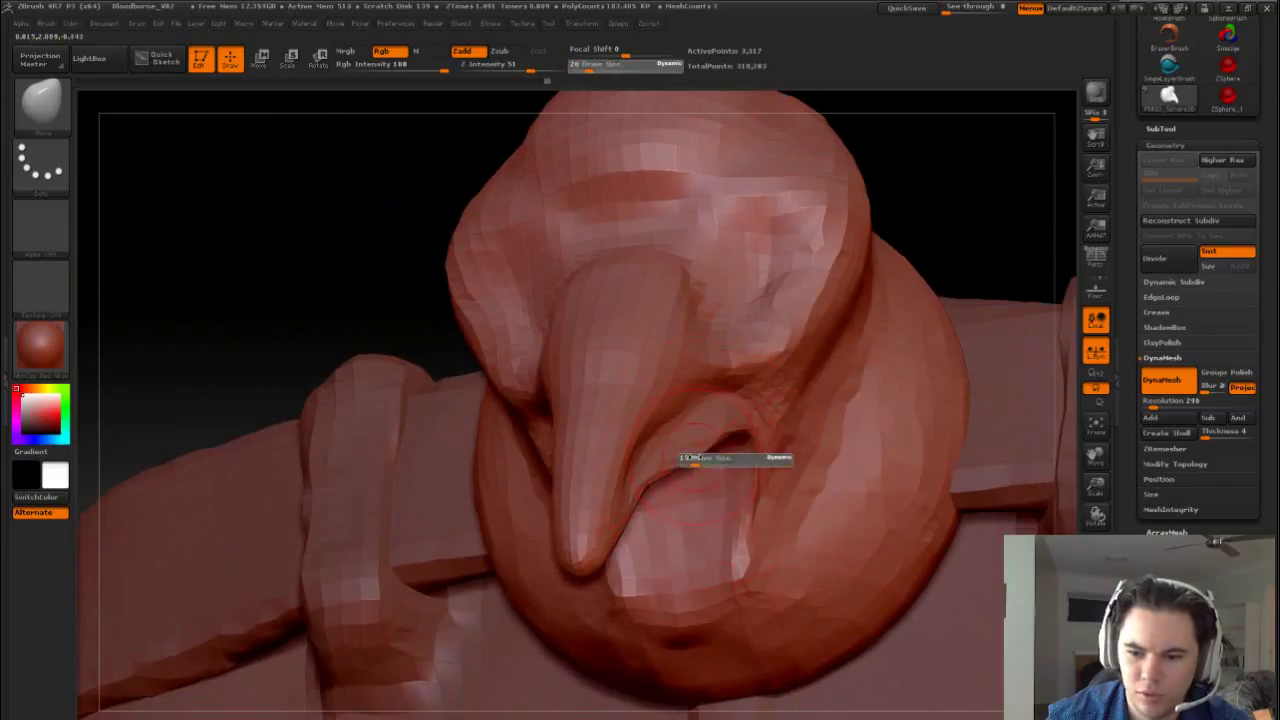
left_click(693, 459)
left_click_drag(745, 420, 650, 490)
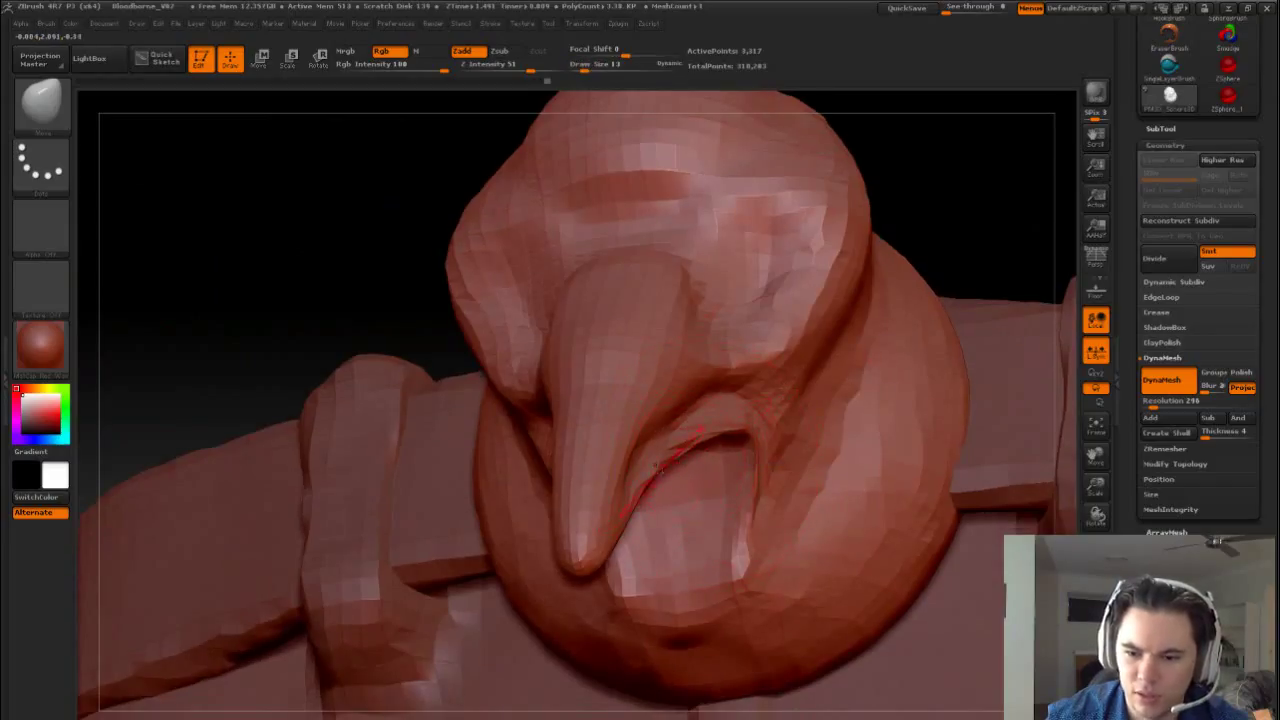
left_click_drag(690, 432, 612, 519)
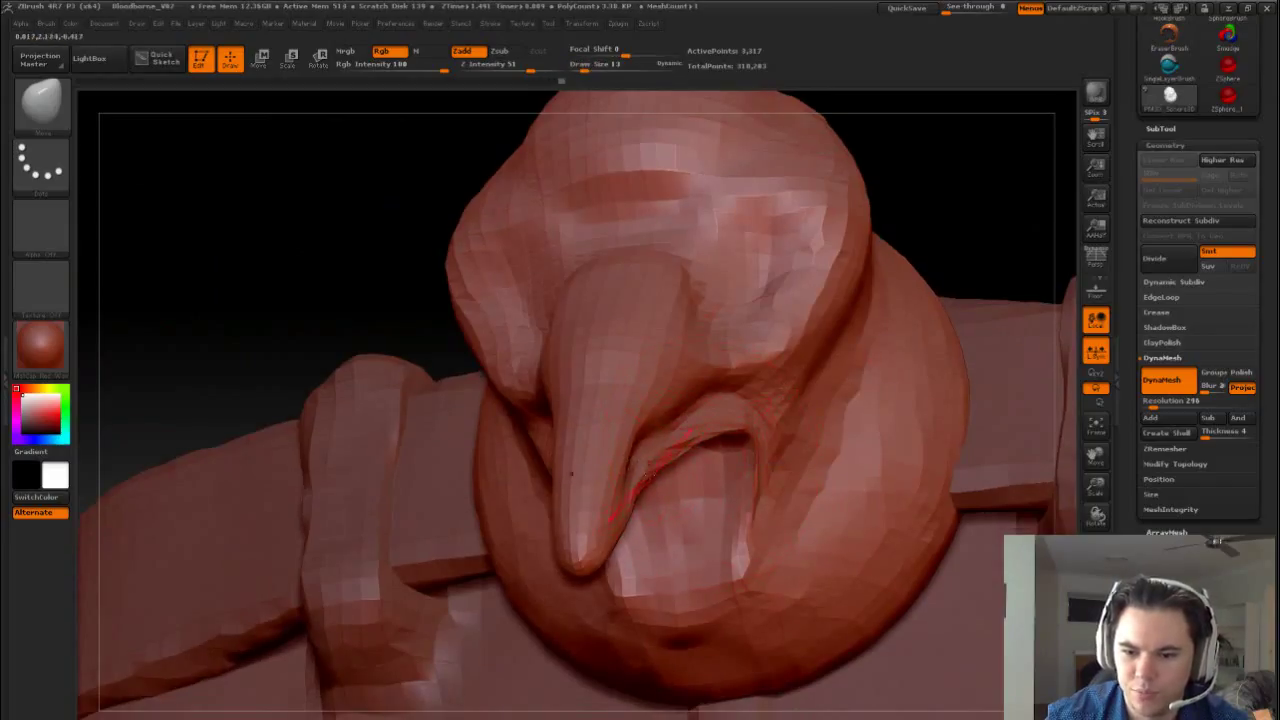
mouse_move(600, 470)
left_mouse_down()
mouse_move(680, 440)
mouse_move(716, 408)
mouse_move(630, 460)
mouse_move(720, 400)
mouse_move(646, 470)
left_mouse_up()
key("shift")
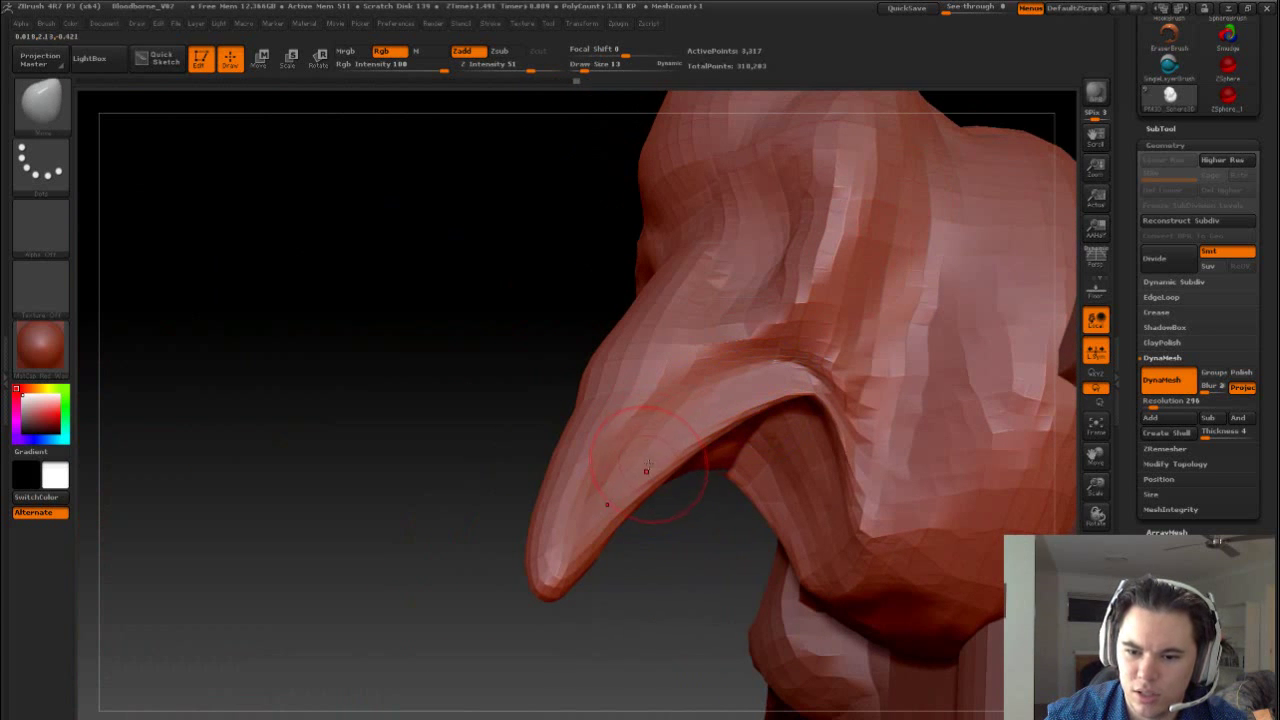
Deepen the crease under the beak with DamStandard at size 6, then DynaMesh the buckle
key("shift")
key("s")
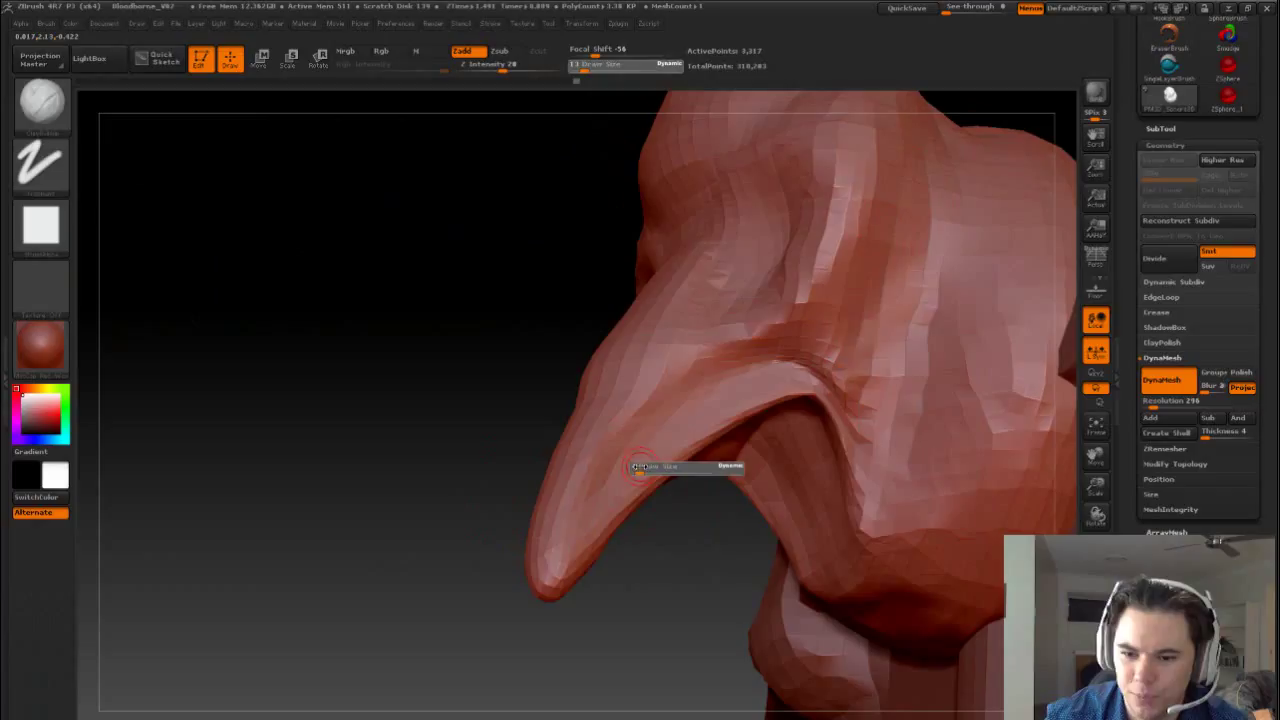
left_click(634, 467)
mouse_move(628, 442)
left_mouse_down()
mouse_move(718, 384)
mouse_move(630, 432)
left_mouse_up()
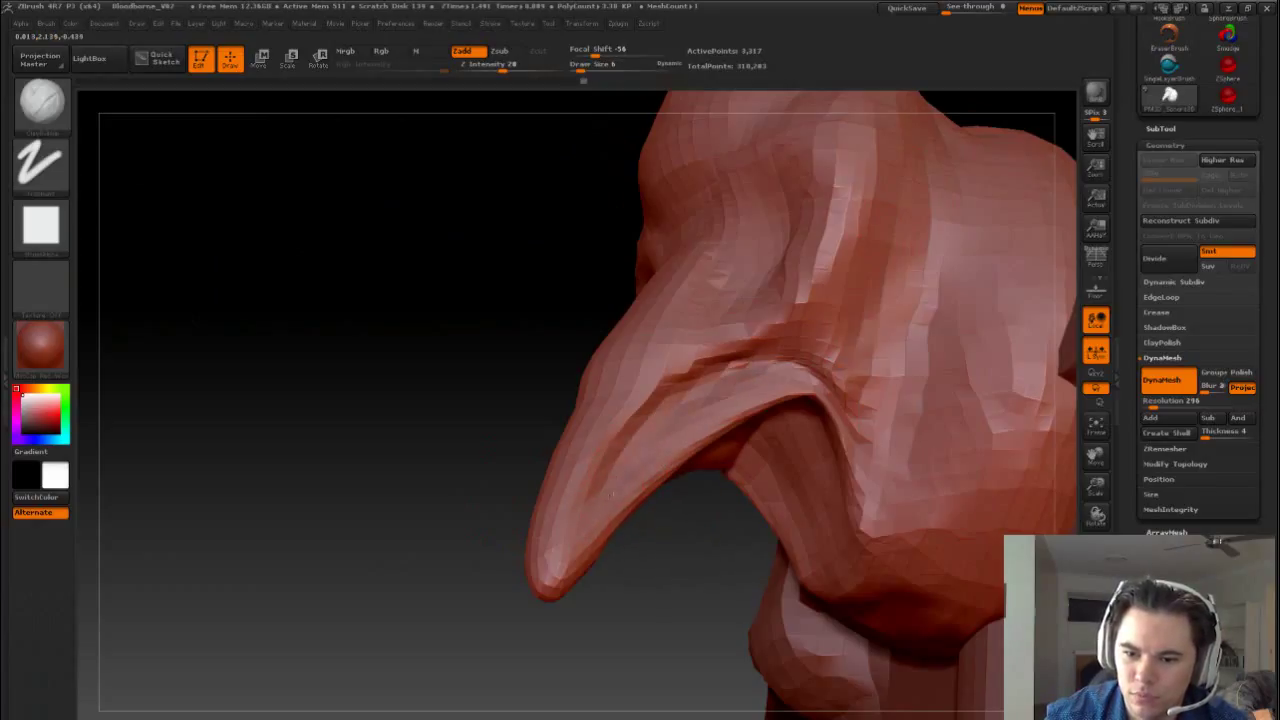
left_click_drag(450, 510, 457, 509, "ctrl")
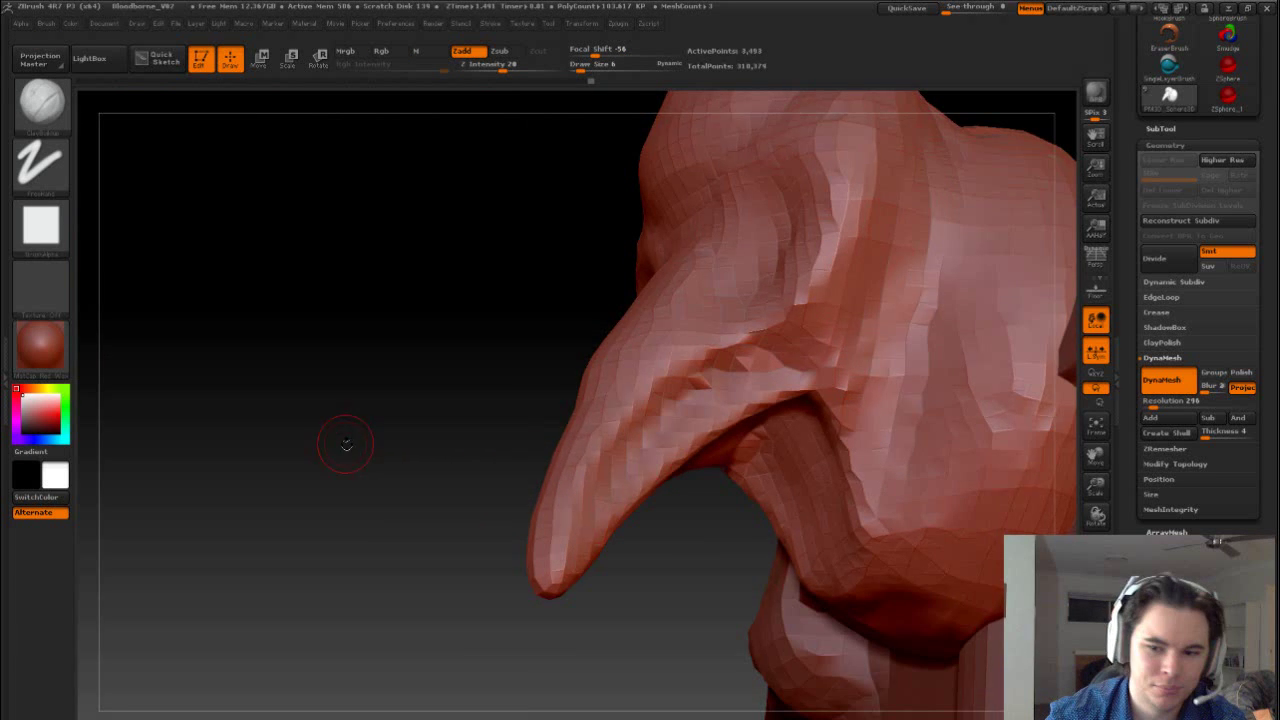
Sculpt a brow ridge and eye socket above the beak and smooth the face
mouse_move(346, 444)
left_mouse_down()
mouse_move(800, 294)
mouse_move(760, 266)
mouse_move(797, 446)
mouse_move(820, 417)
mouse_move(891, 478)
mouse_move(850, 440)
mouse_move(875, 430)
mouse_move(848, 443)
left_mouse_up()
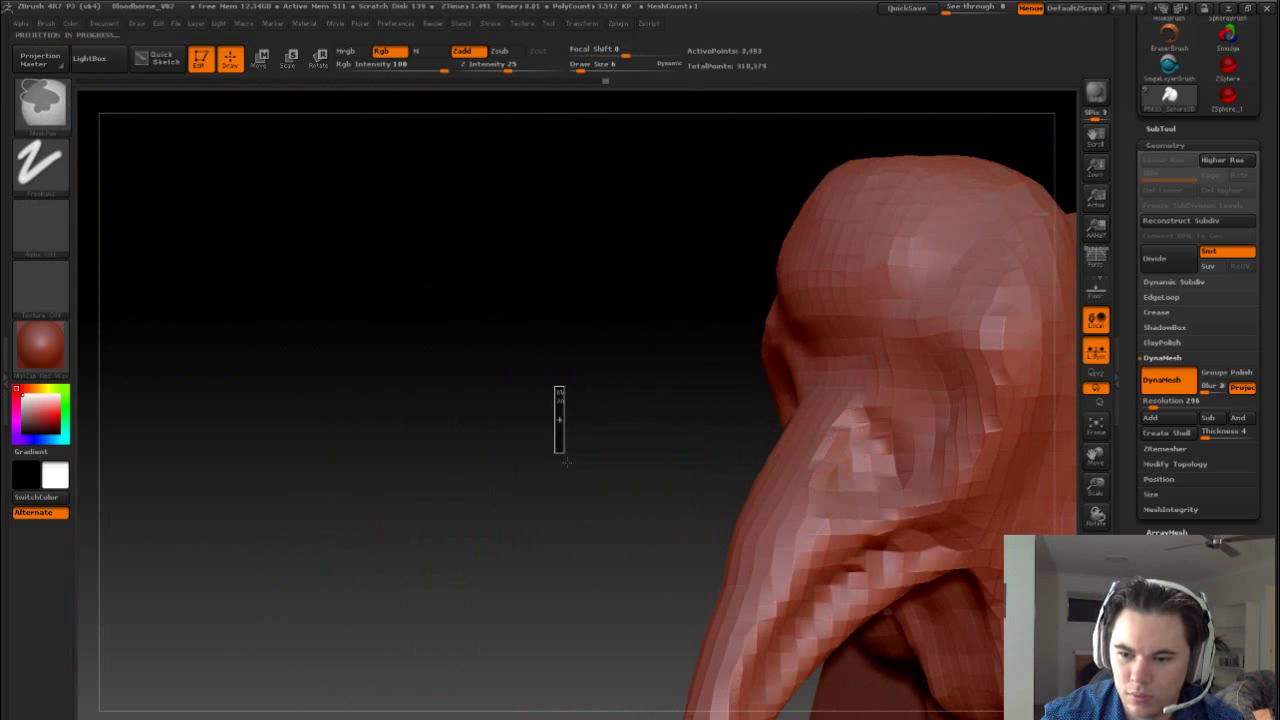
mouse_move(577, 471)
left_mouse_down()
mouse_move(665, 477)
mouse_move(883, 371)
left_mouse_up()
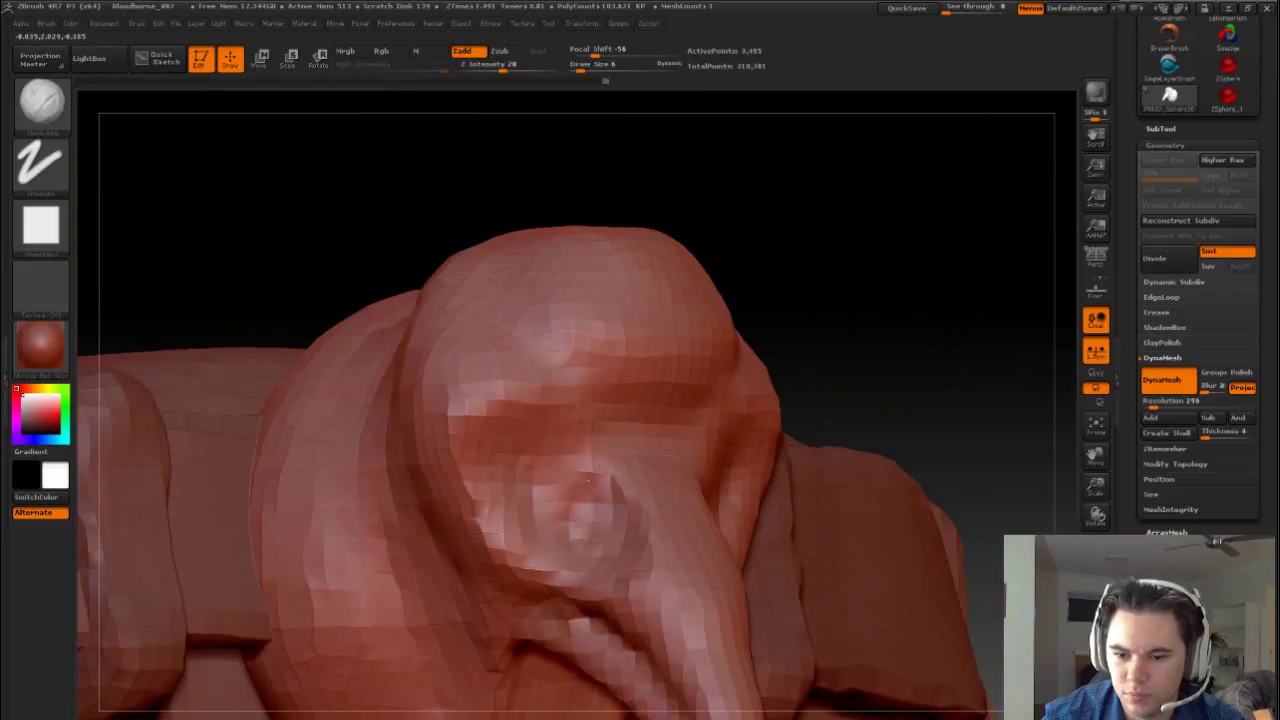
left_click_drag(545, 490, 588, 445)
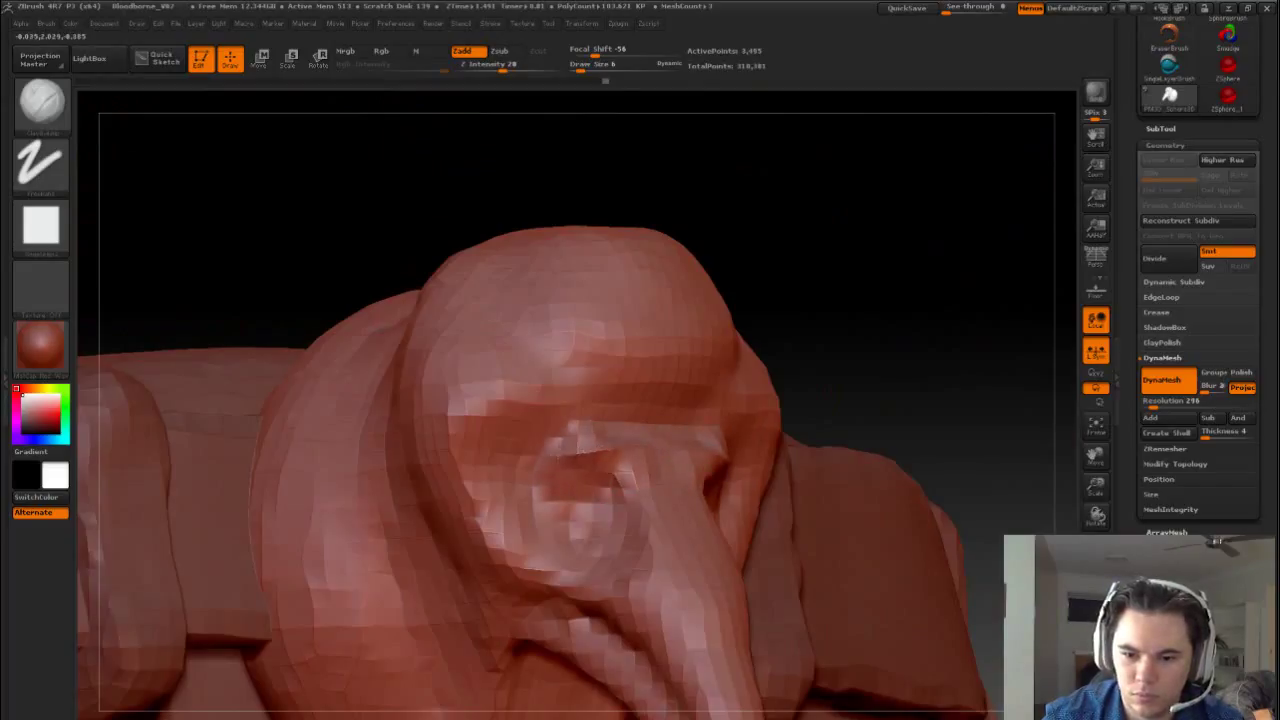
mouse_move(959, 320)
left_mouse_down()
mouse_move(900, 306)
mouse_move(891, 329)
left_mouse_up()
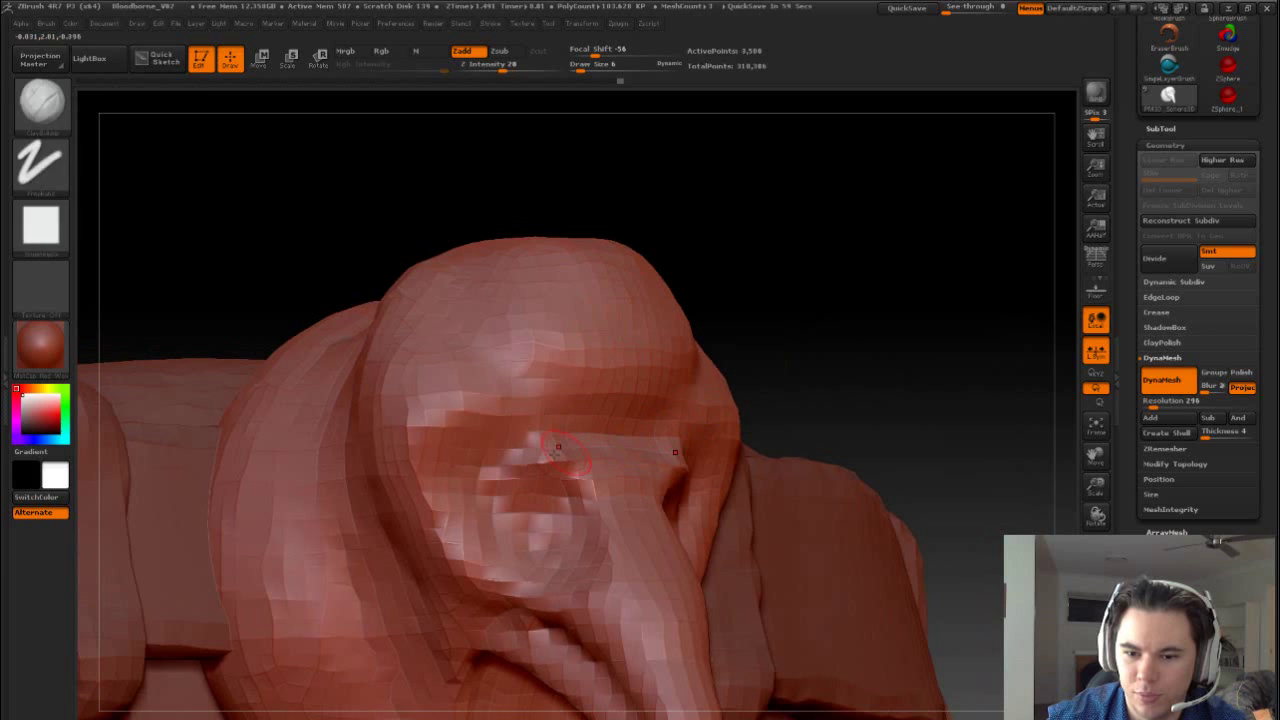
mouse_move(558, 447)
left_mouse_down("shift")
mouse_move(520, 470)
mouse_move(537, 448)
mouse_move(570, 455)
left_mouse_up("shift")
mouse_move(757, 320)
left_mouse_down()
mouse_move(807, 305)
mouse_move(777, 371)
mouse_move(750, 365)
mouse_move(738, 305)
left_mouse_up()
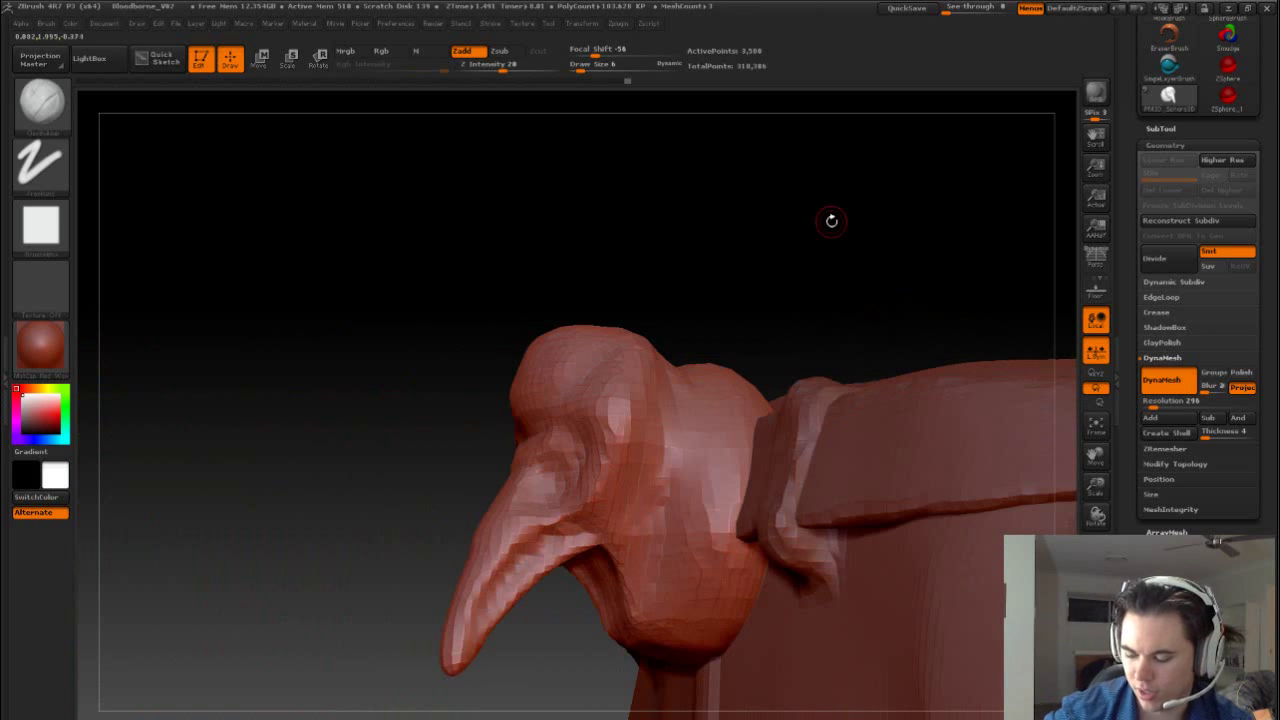
mouse_move(760, 340)
left_mouse_down()
mouse_move(734, 306)
mouse_move(763, 323)
mouse_move(826, 314)
mouse_move(870, 327)
mouse_move(843, 340)
mouse_move(897, 323)
mouse_move(788, 472)
left_mouse_up()
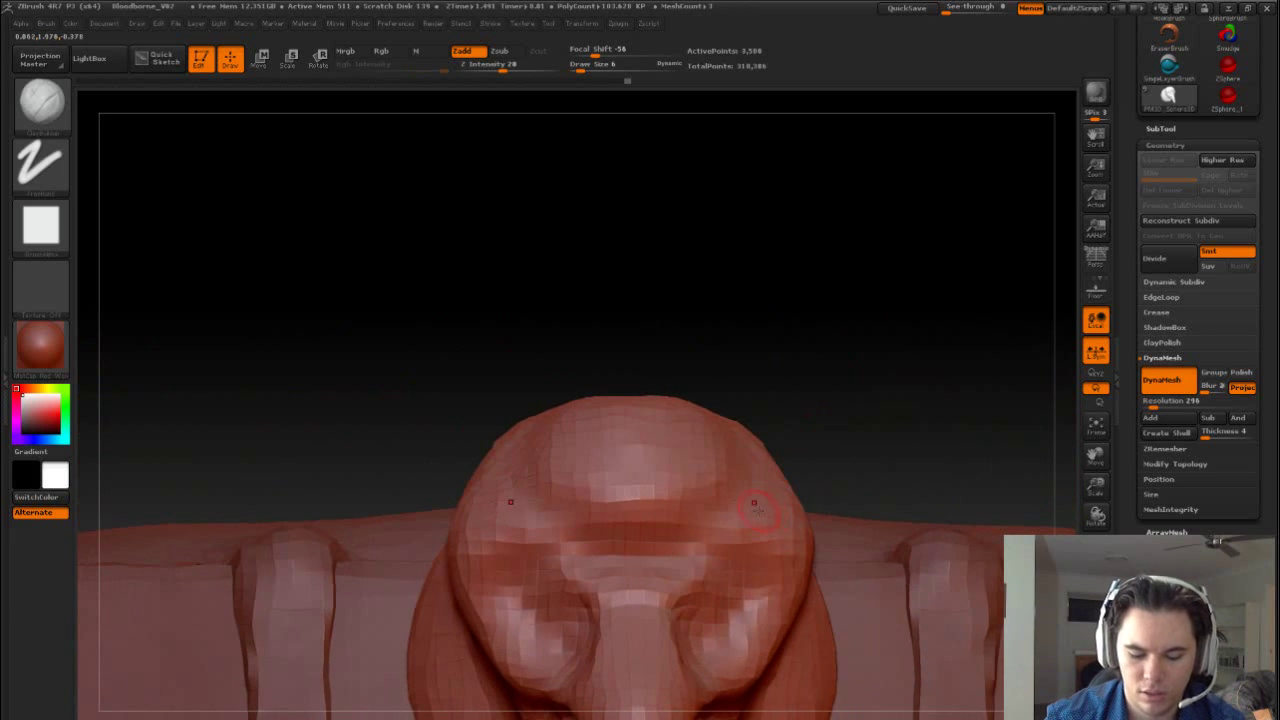
With the Move brush at size 35, pull the skull's side bulge into a raised dome
key("b")
key("m")
left_click(901, 590)
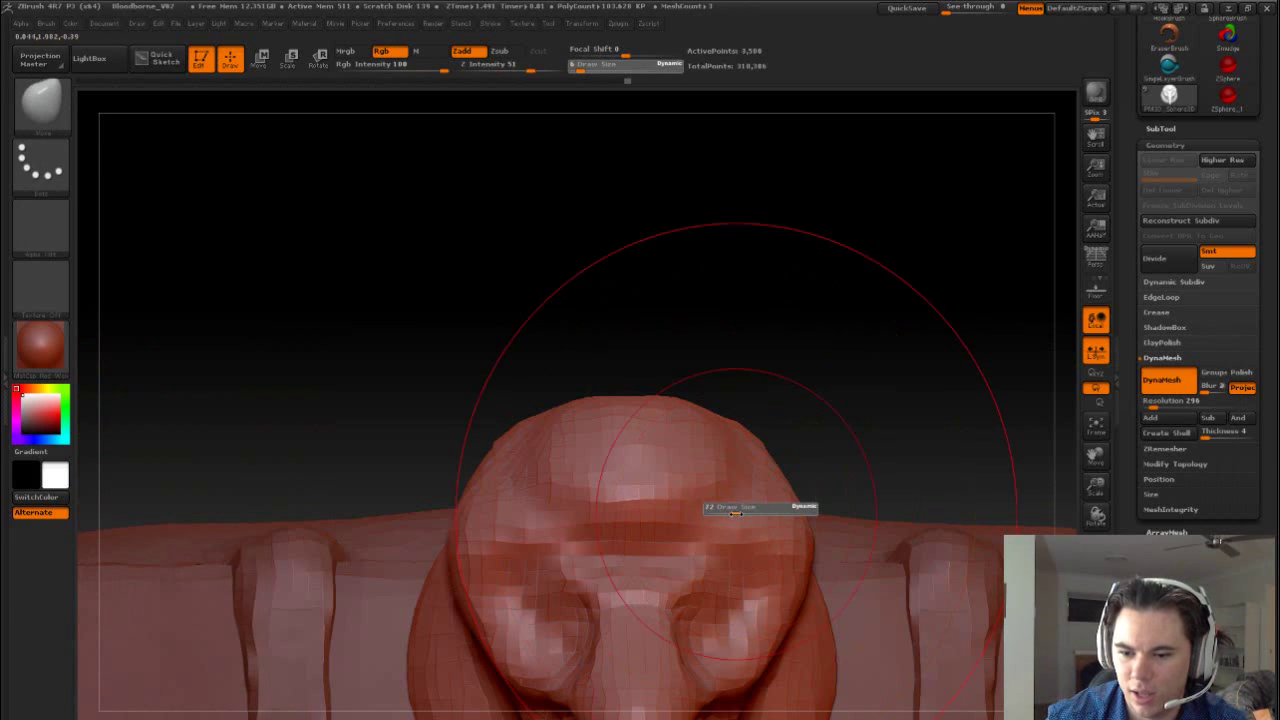
key("s")
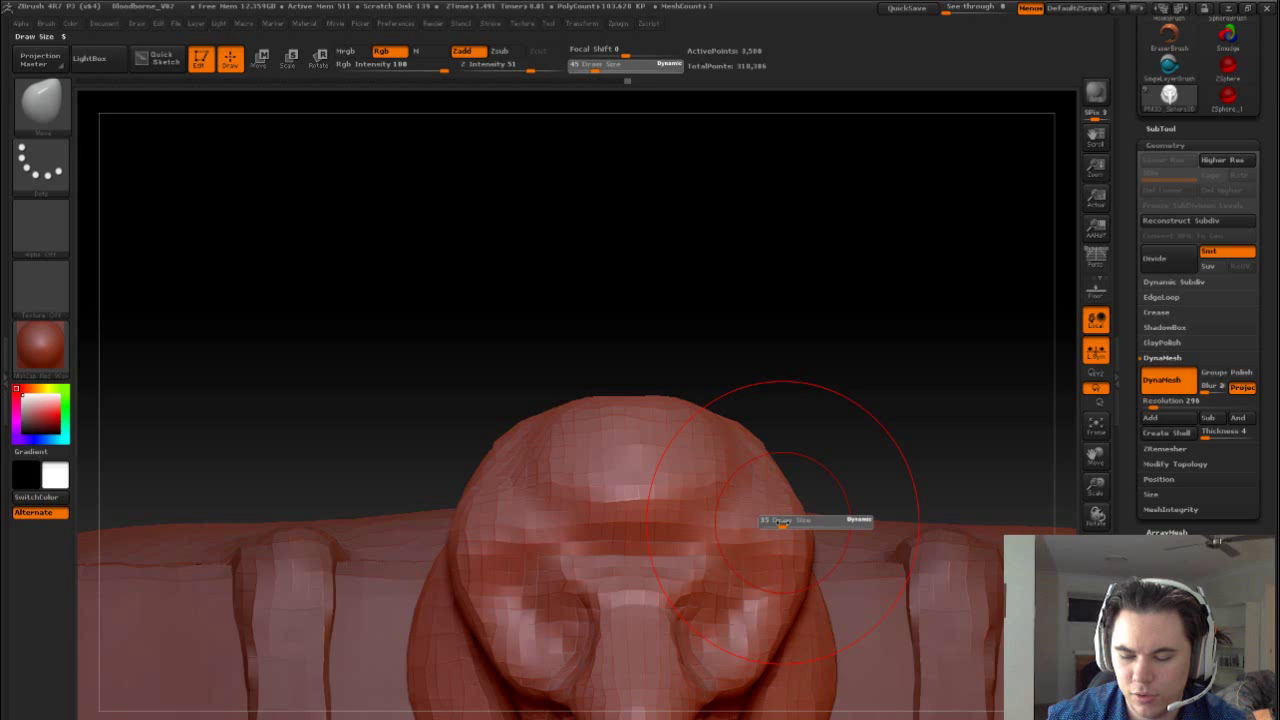
left_click(785, 521)
mouse_move(826, 460)
left_mouse_down()
mouse_move(830, 470)
mouse_move(815, 465)
left_mouse_up()
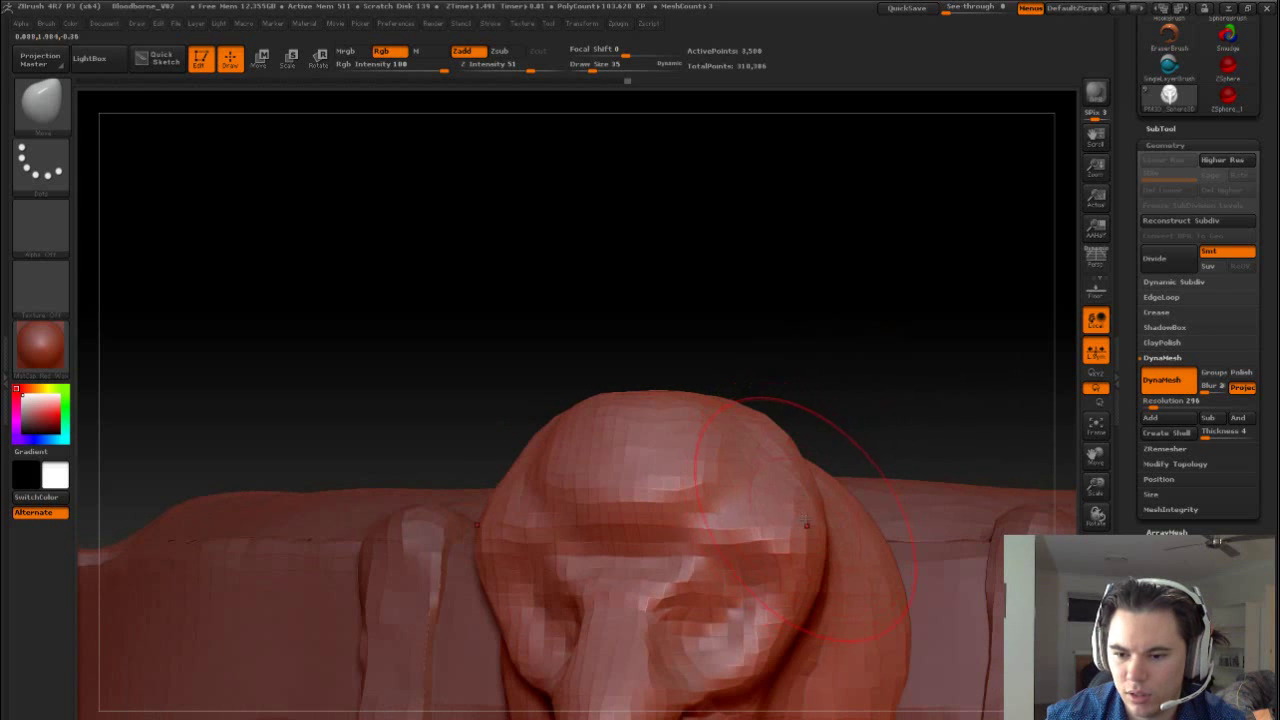
left_click_drag(806, 524, 748, 518)
mouse_move(770, 470)
left_mouse_down()
mouse_move(729, 453)
mouse_move(728, 429)
mouse_move(640, 402)
left_mouse_up()
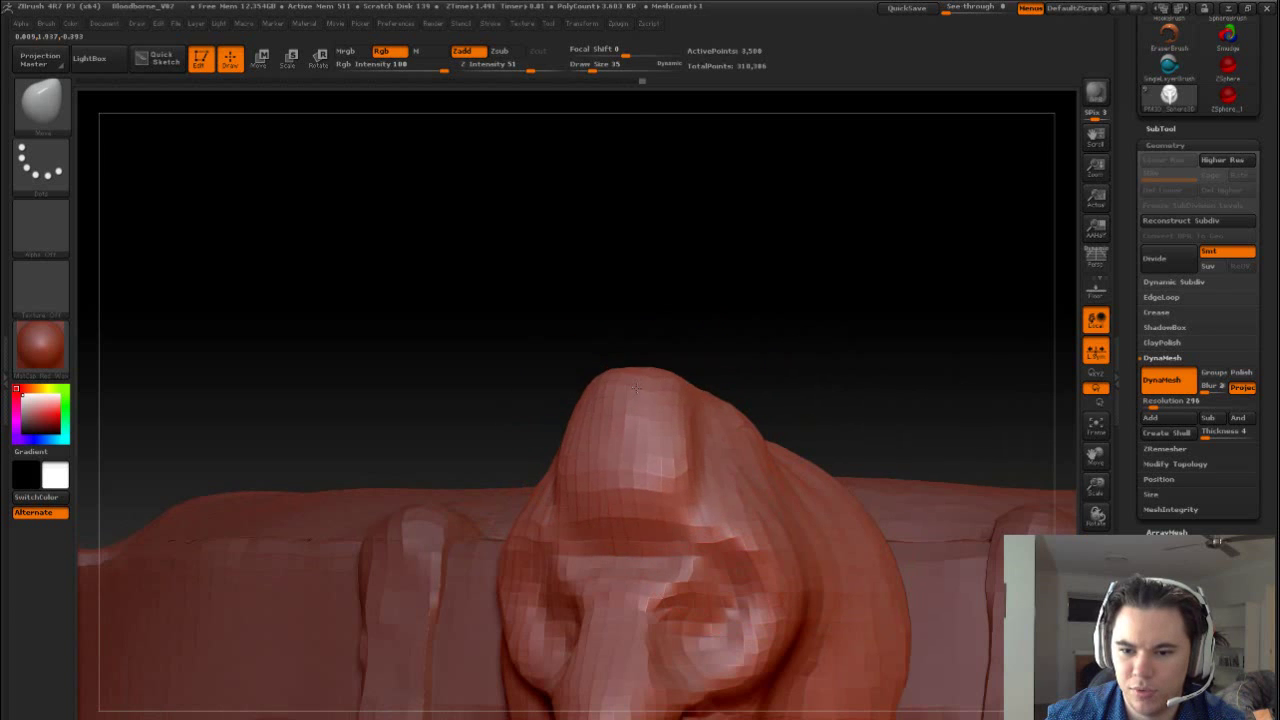
mouse_move(600, 300)
left_mouse_down()
mouse_move(614, 337)
mouse_move(540, 340)
mouse_move(505, 375)
mouse_move(486, 428)
mouse_move(443, 400)
mouse_move(451, 306)
mouse_move(482, 350)
mouse_move(529, 366)
mouse_move(598, 511)
mouse_move(611, 451)
left_mouse_up()
Reshape the cheeks and eye area below the brow, then smooth them
key("s")
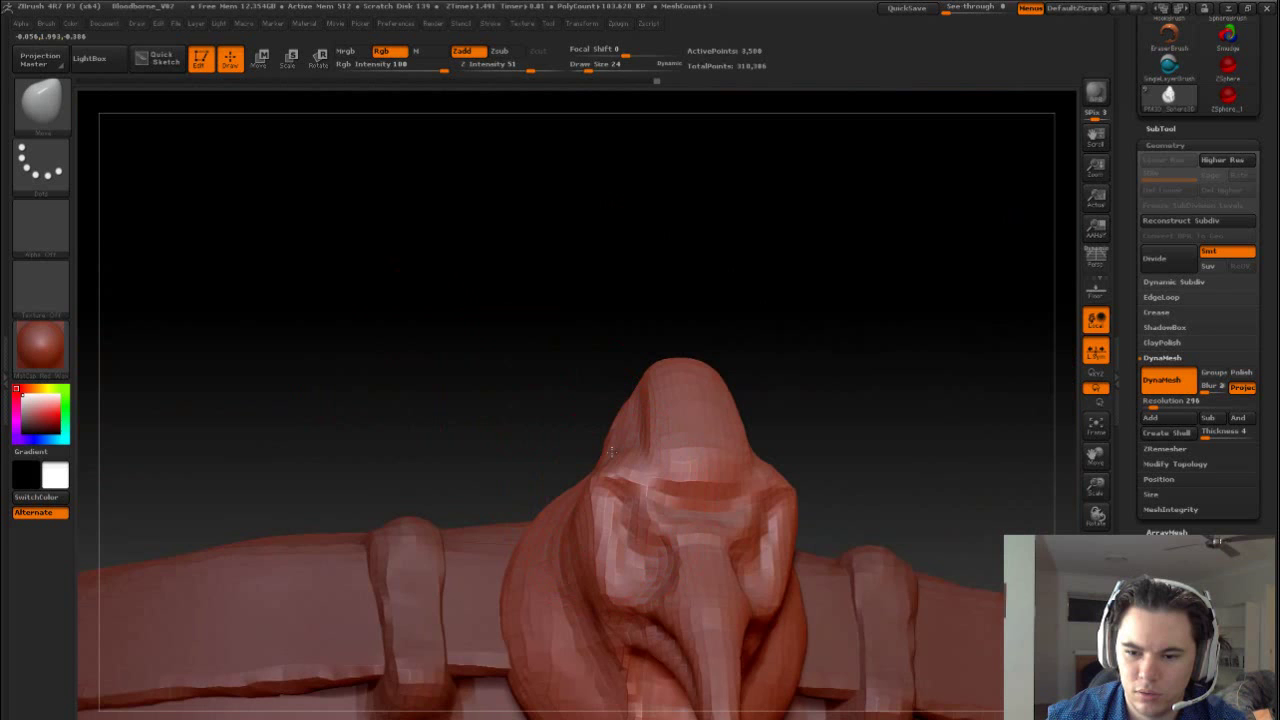
mouse_move(625, 500)
left_mouse_down()
mouse_move(640, 570)
mouse_move(658, 523)
mouse_move(590, 563)
left_mouse_up()
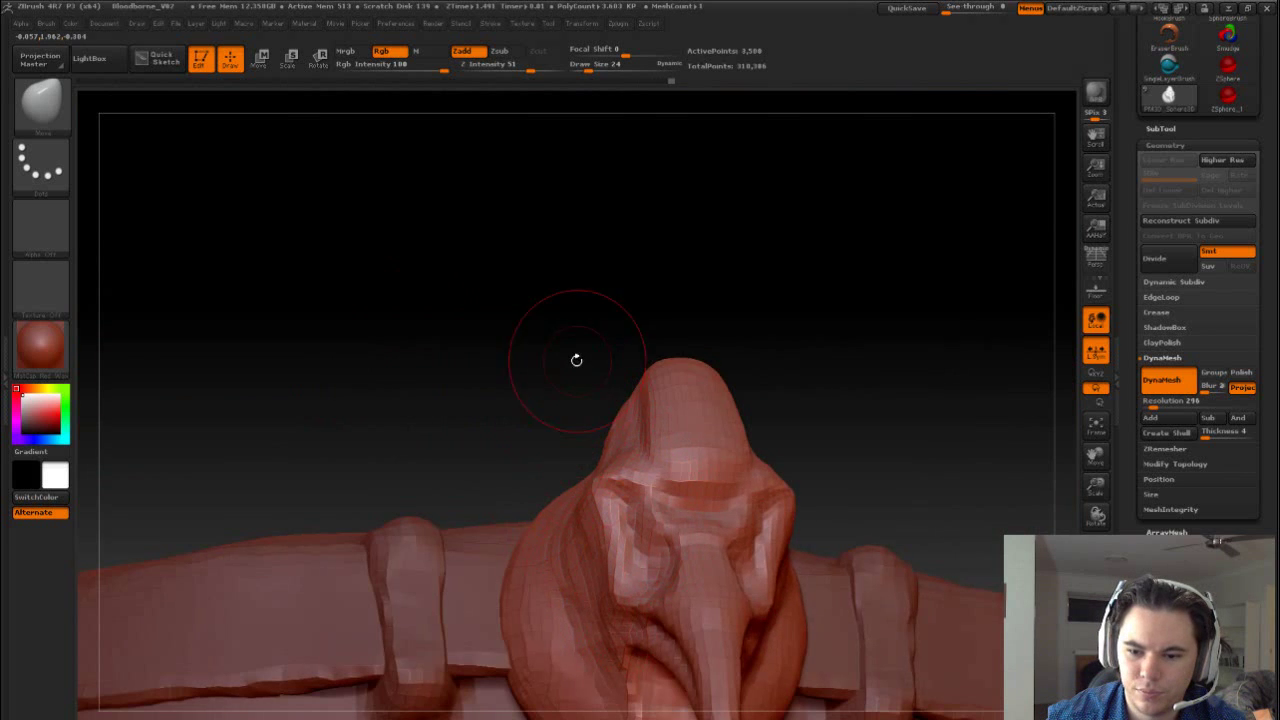
left_click_drag(576, 360, 639, 472)
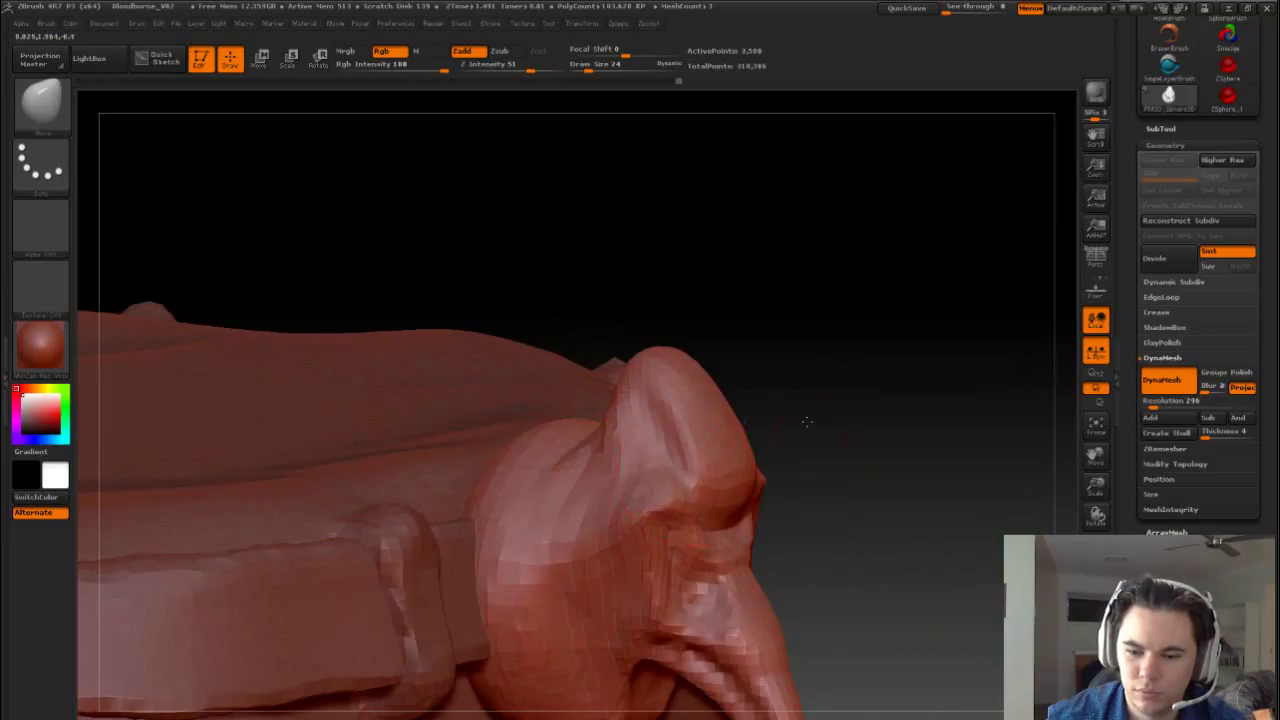
left_click_drag(806, 421, 643, 486)
key("s")
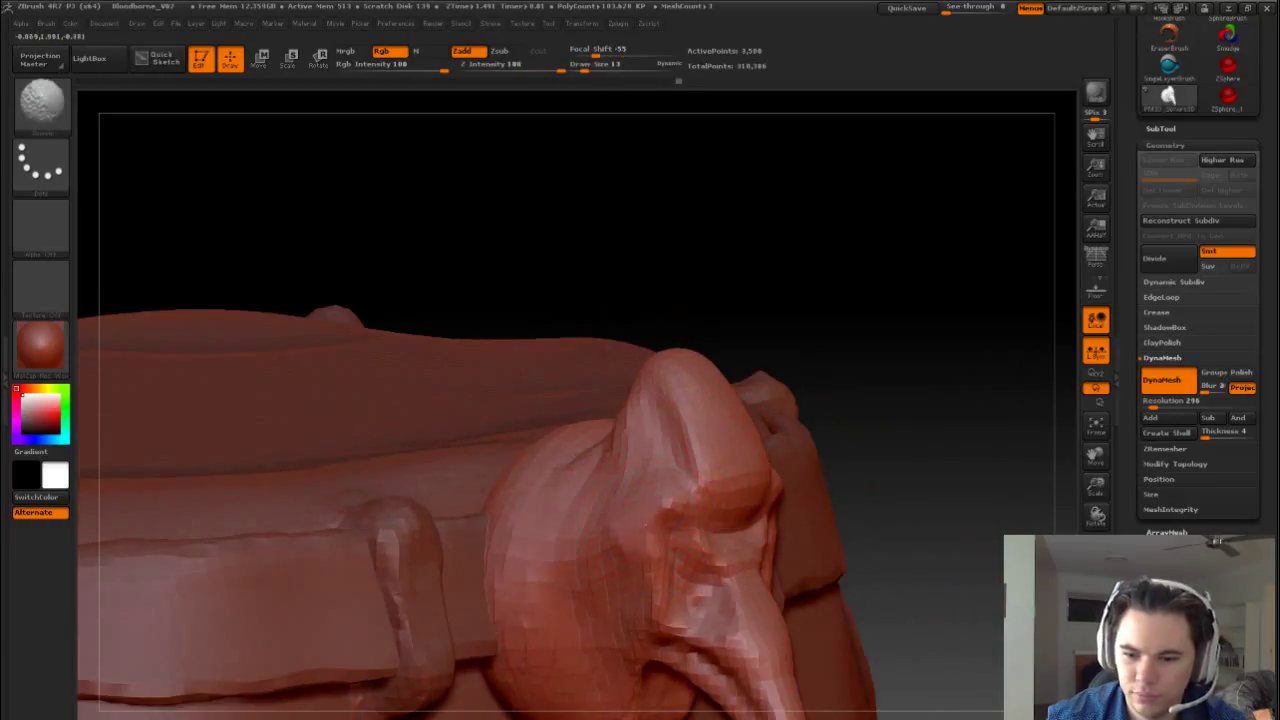
key("shift")
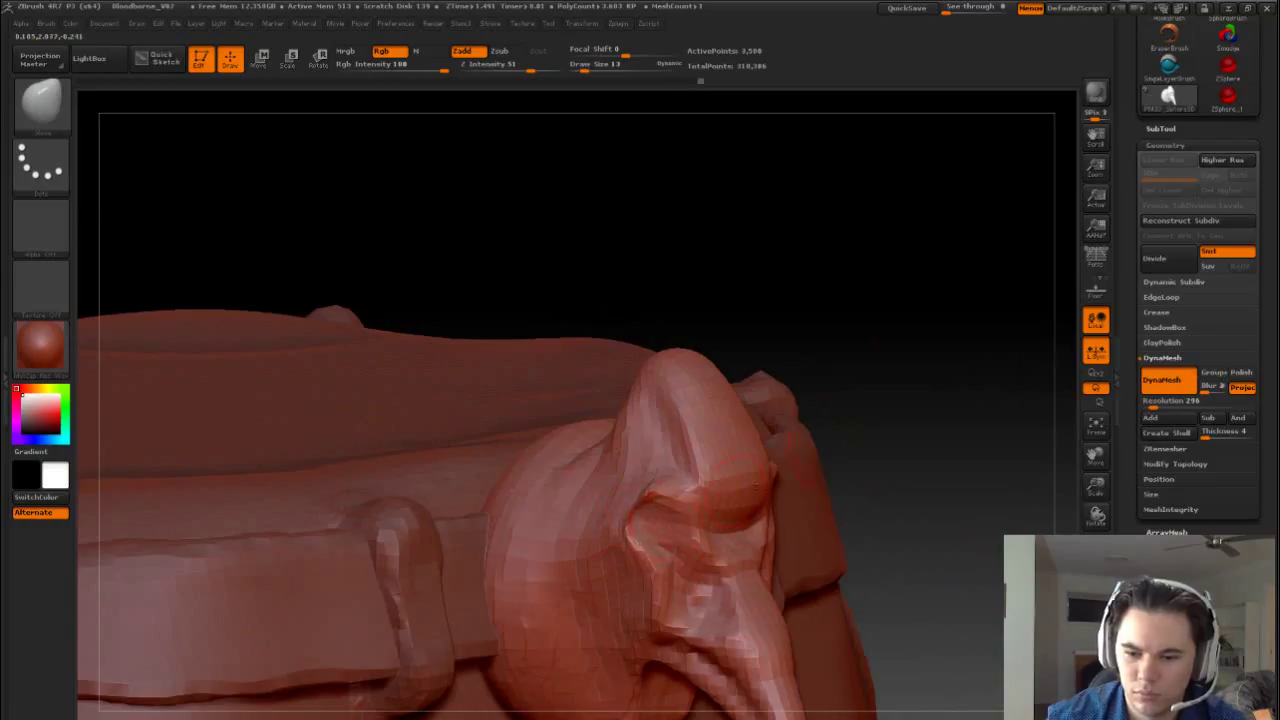
left_click_drag(755, 480, 803, 376)
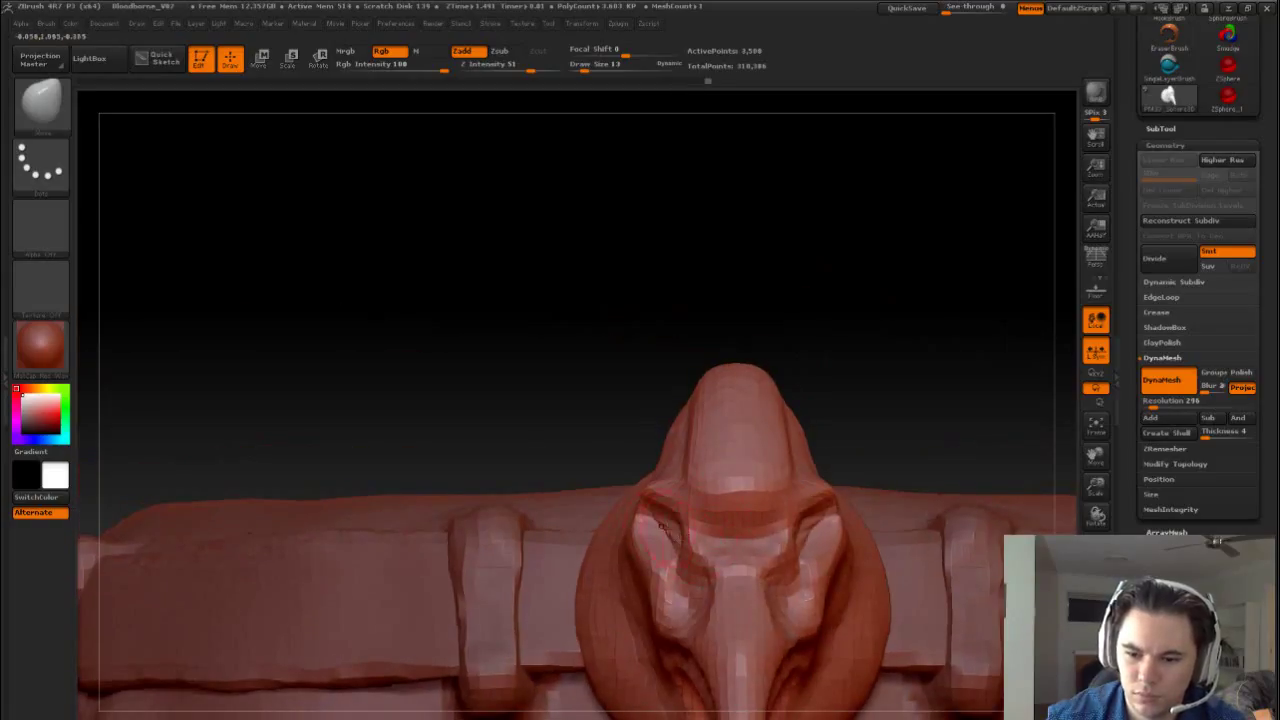
Re-sculpt around the eyes and round out the skull top at size 26
left_click_drag(687, 540, 704, 549)
key("s")
left_click(700, 552)
mouse_move(689, 390)
left_mouse_down()
mouse_move(686, 357)
mouse_move(665, 420)
mouse_move(790, 420)
mouse_move(651, 466)
mouse_move(628, 487)
left_mouse_up()
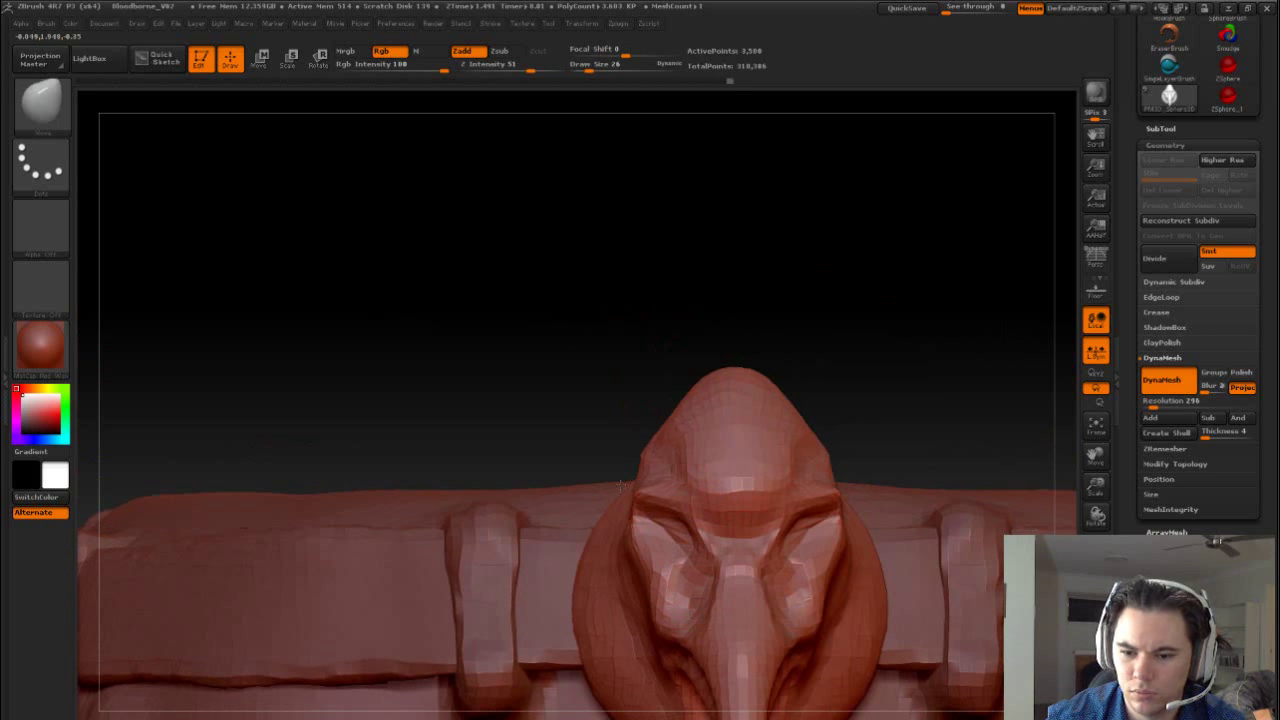
left_click_drag(889, 397, 876, 442)
Sculpt the eye socket and cheek fold beside the beak at sizes 24 and 22
key("s")
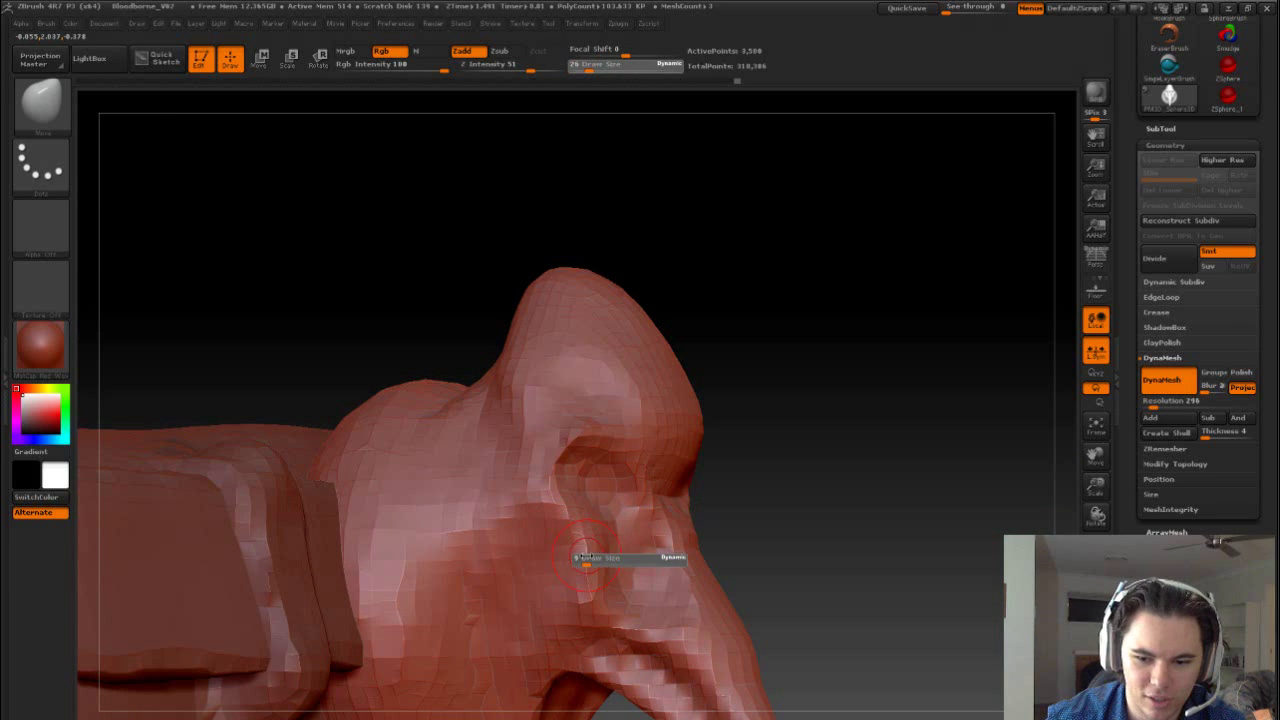
left_click_drag(591, 563, 586, 563)
mouse_move(560, 540)
left_mouse_down()
mouse_move(580, 580)
mouse_move(565, 545)
mouse_move(575, 580)
mouse_move(534, 560)
mouse_move(729, 516)
left_mouse_up()
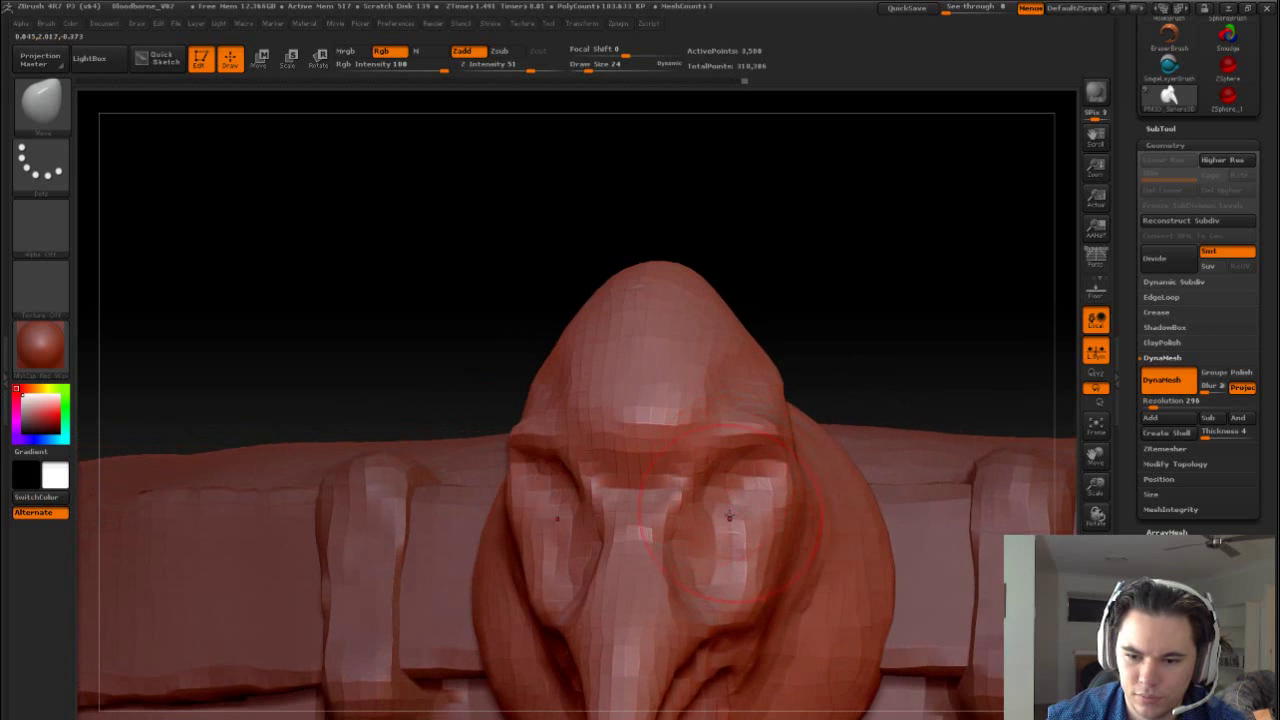
mouse_move(760, 605)
left_mouse_down()
mouse_move(700, 580)
mouse_move(690, 690)
mouse_move(688, 575)
mouse_move(658, 538)
left_mouse_up()
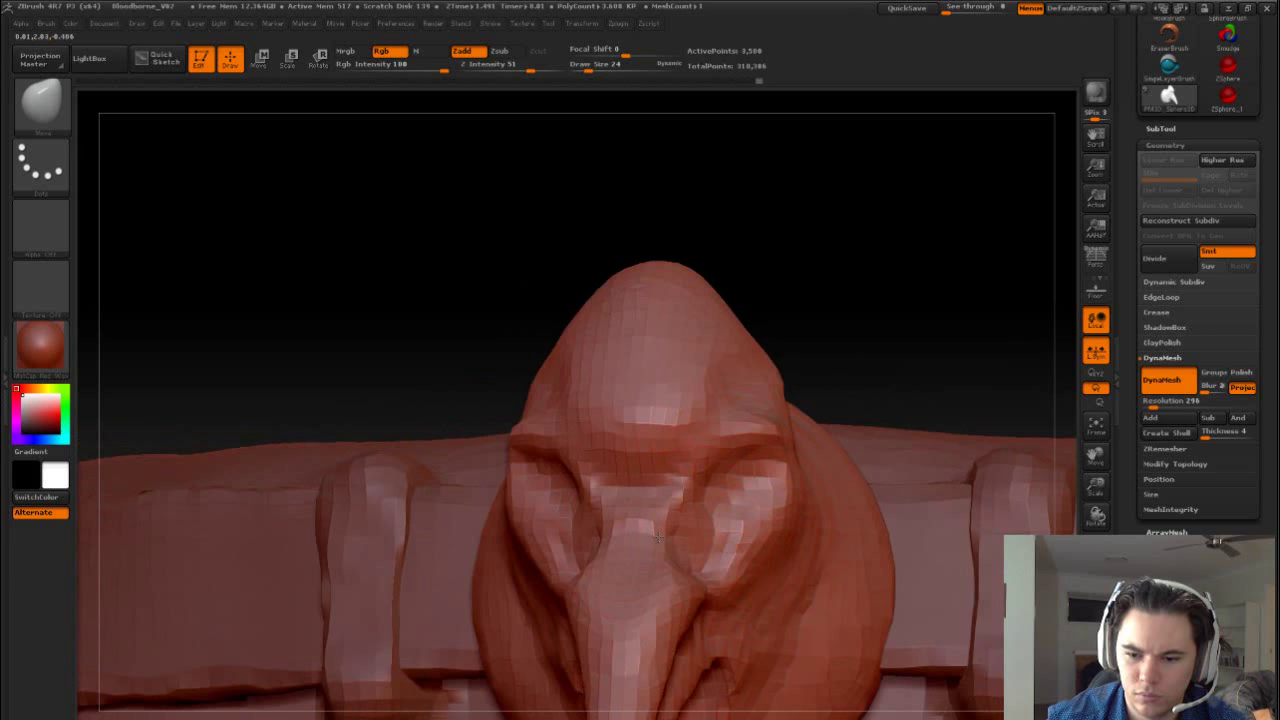
left_click_drag(960, 300, 909, 277)
key("[")
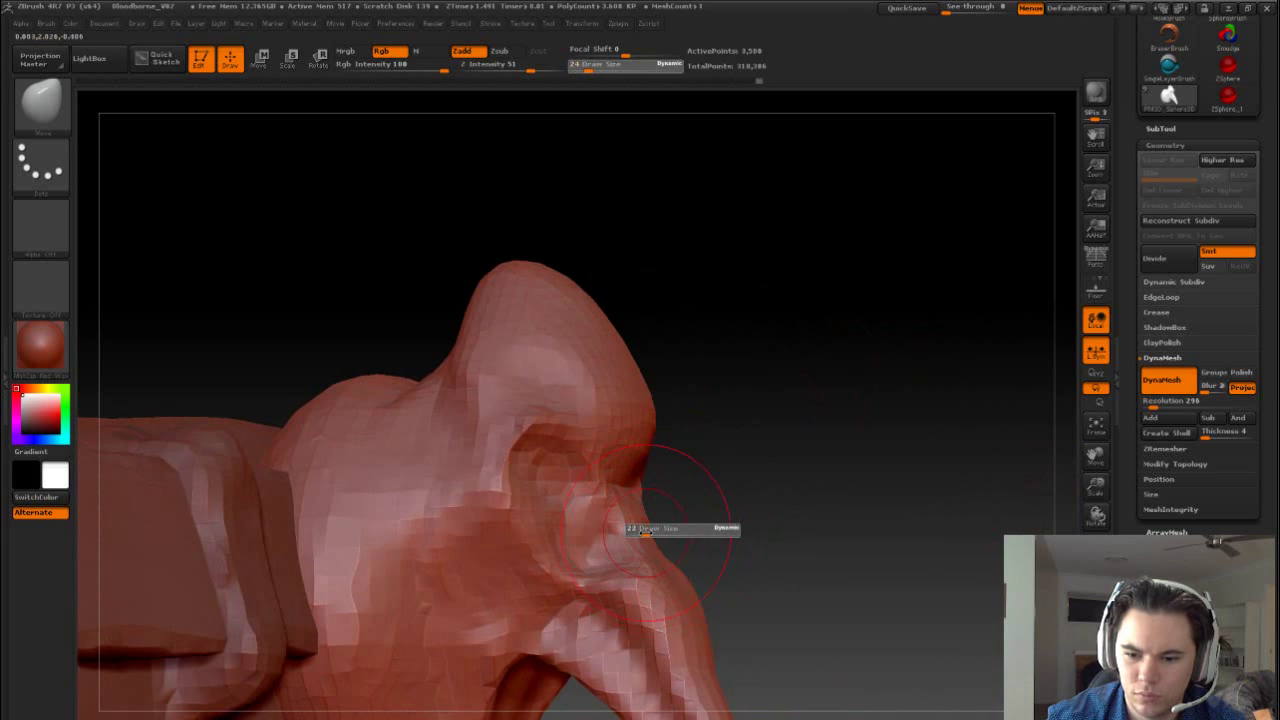
left_click_drag(645, 533, 646, 589)
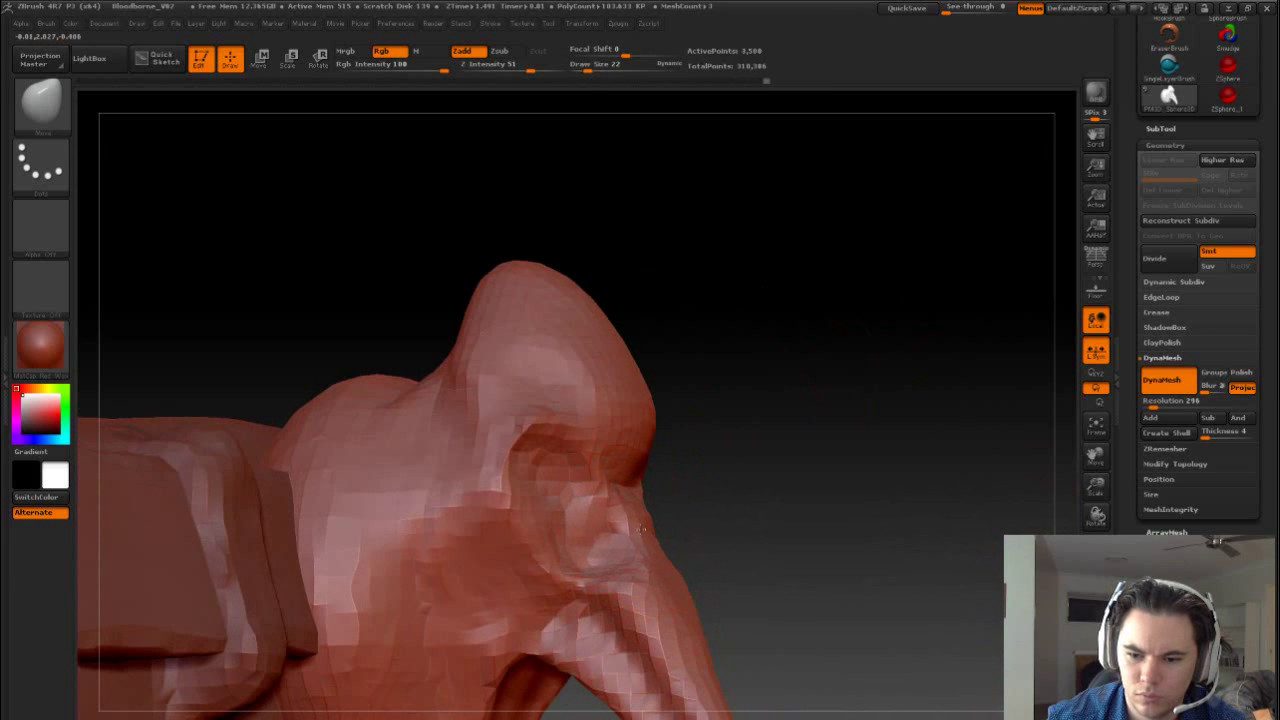
mouse_move(641, 529)
left_mouse_down()
mouse_move(648, 491)
mouse_move(760, 472)
mouse_move(502, 403)
mouse_move(614, 368)
mouse_move(571, 363)
left_mouse_up()
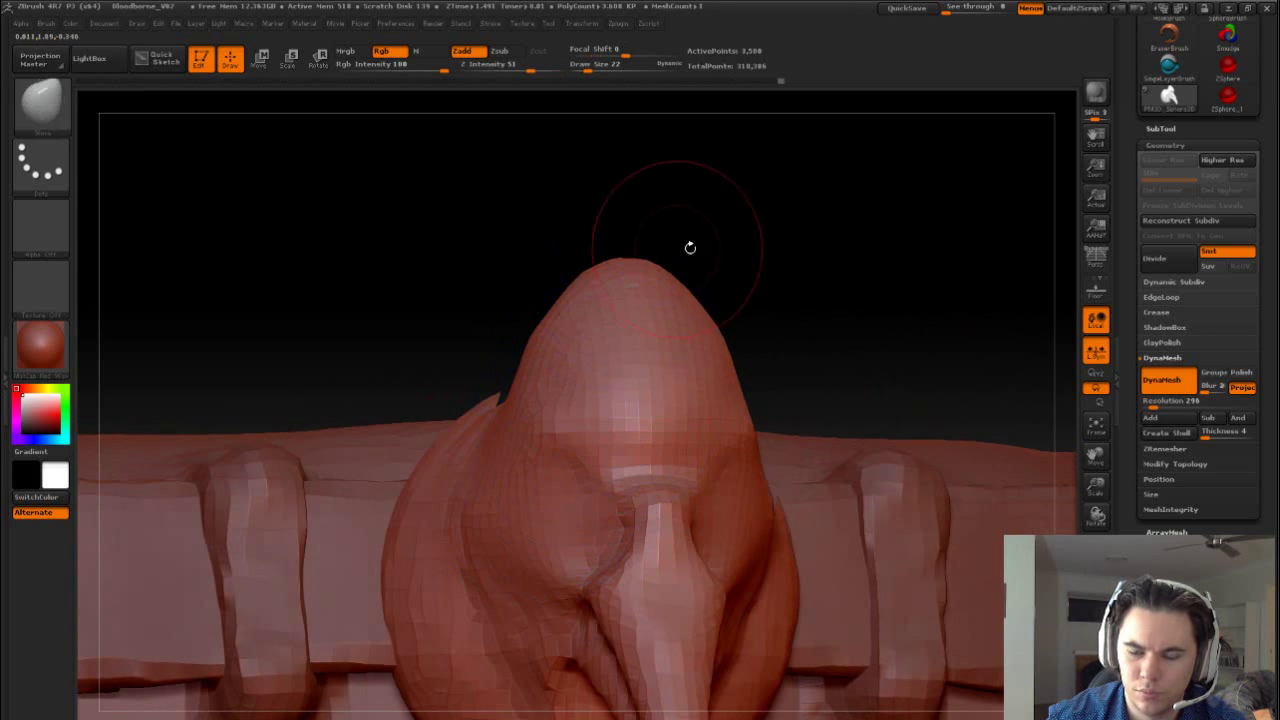
Smooth the beak and brow, then deepen the creases under both cheeks at size 32
mouse_move(689, 249)
left_mouse_down()
mouse_move(720, 286)
mouse_move(657, 229)
left_mouse_up()
key("s")
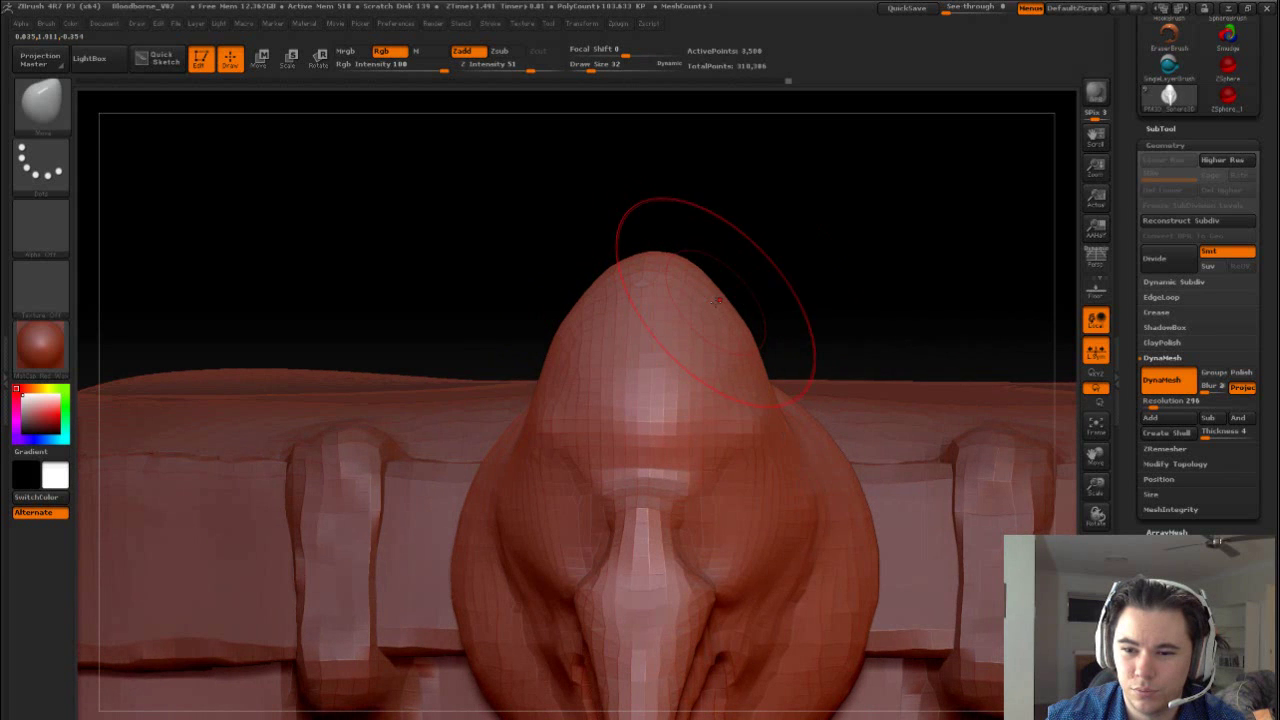
left_click_drag(750, 365, 769, 377)
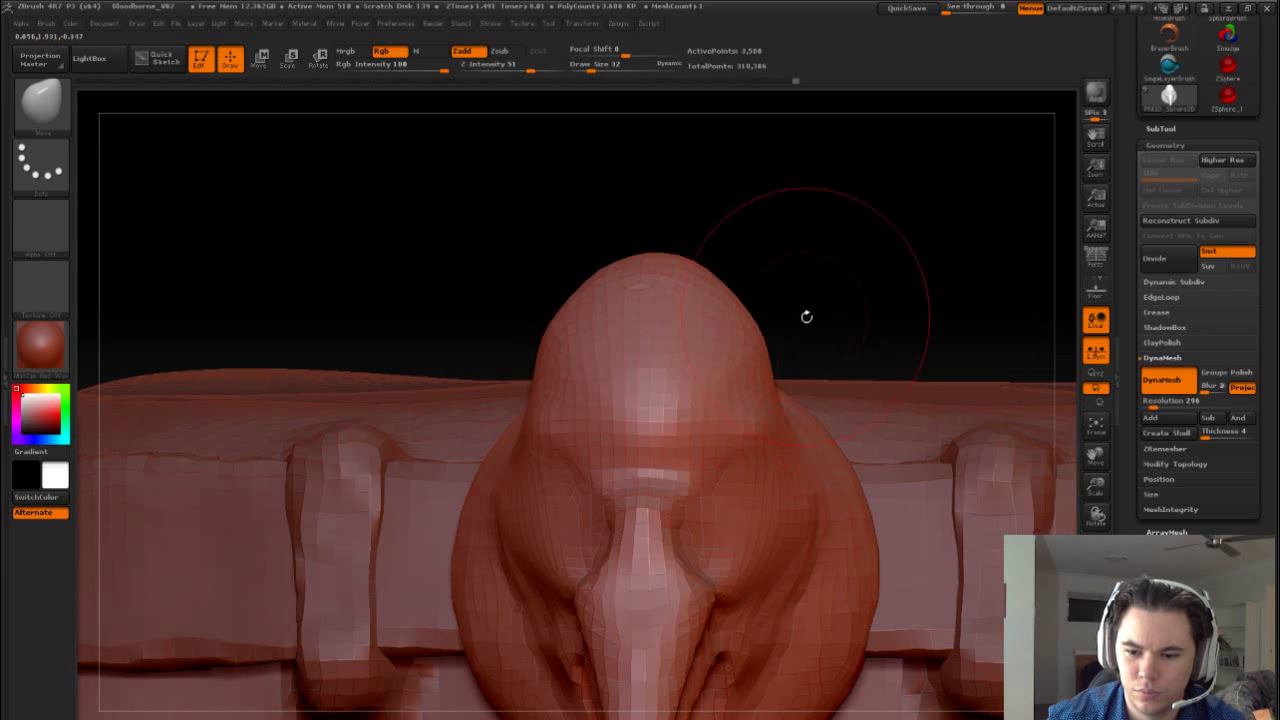
mouse_move(806, 317)
left_mouse_down()
mouse_move(740, 322)
mouse_move(800, 320)
mouse_move(800, 507)
left_mouse_up()
key("s")
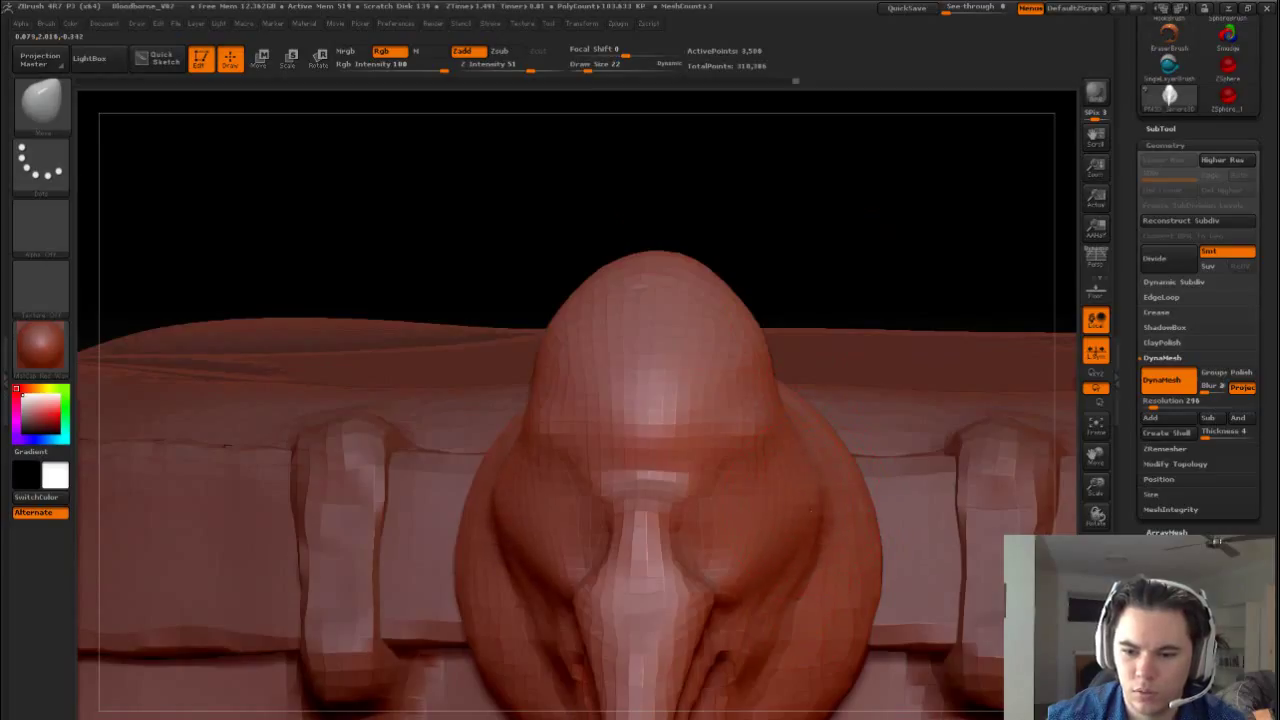
mouse_move(770, 572)
left_mouse_down()
mouse_move(765, 590)
mouse_move(790, 560)
mouse_move(737, 555)
left_mouse_up()
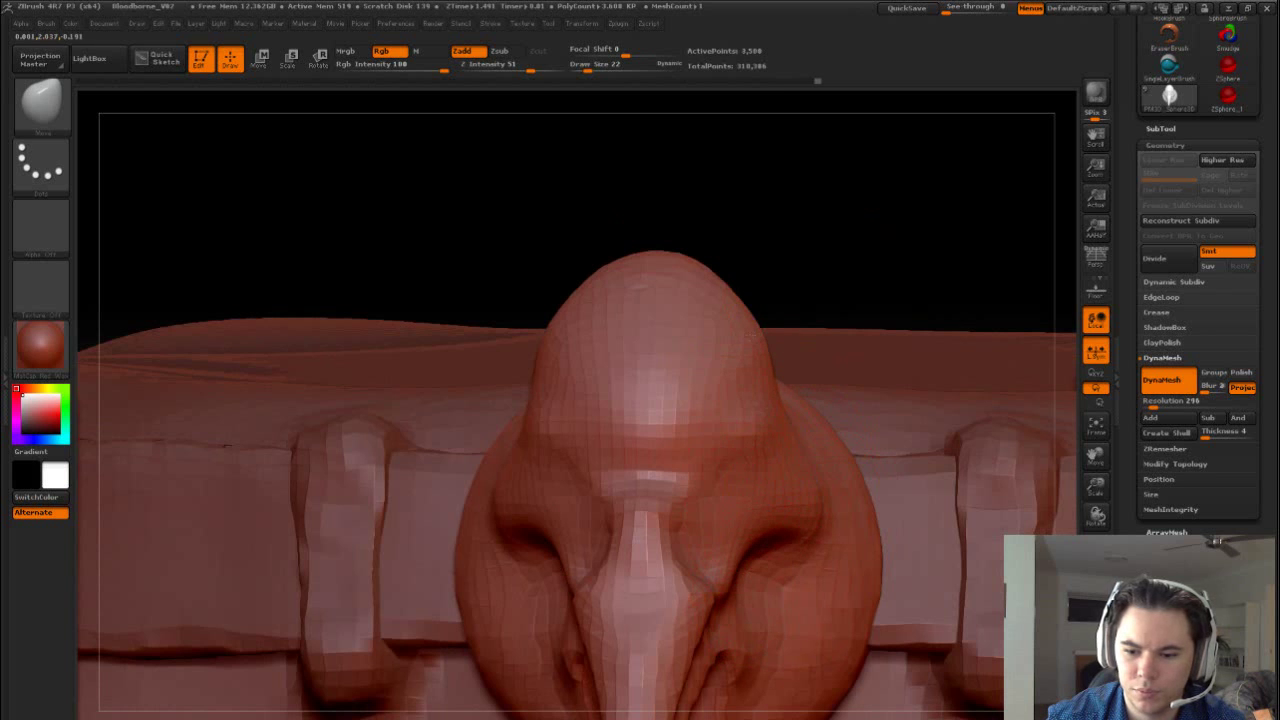
left_click_drag(848, 326, 675, 555)
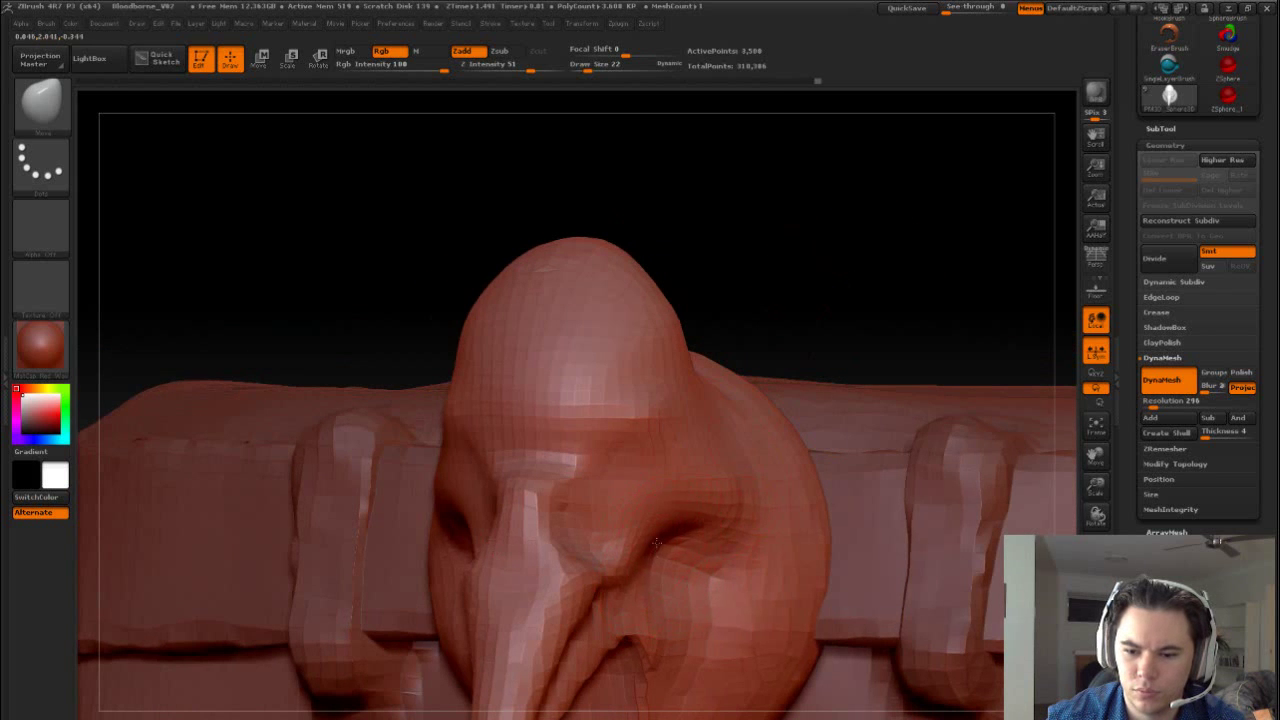
left_click_drag(790, 225, 700, 480)
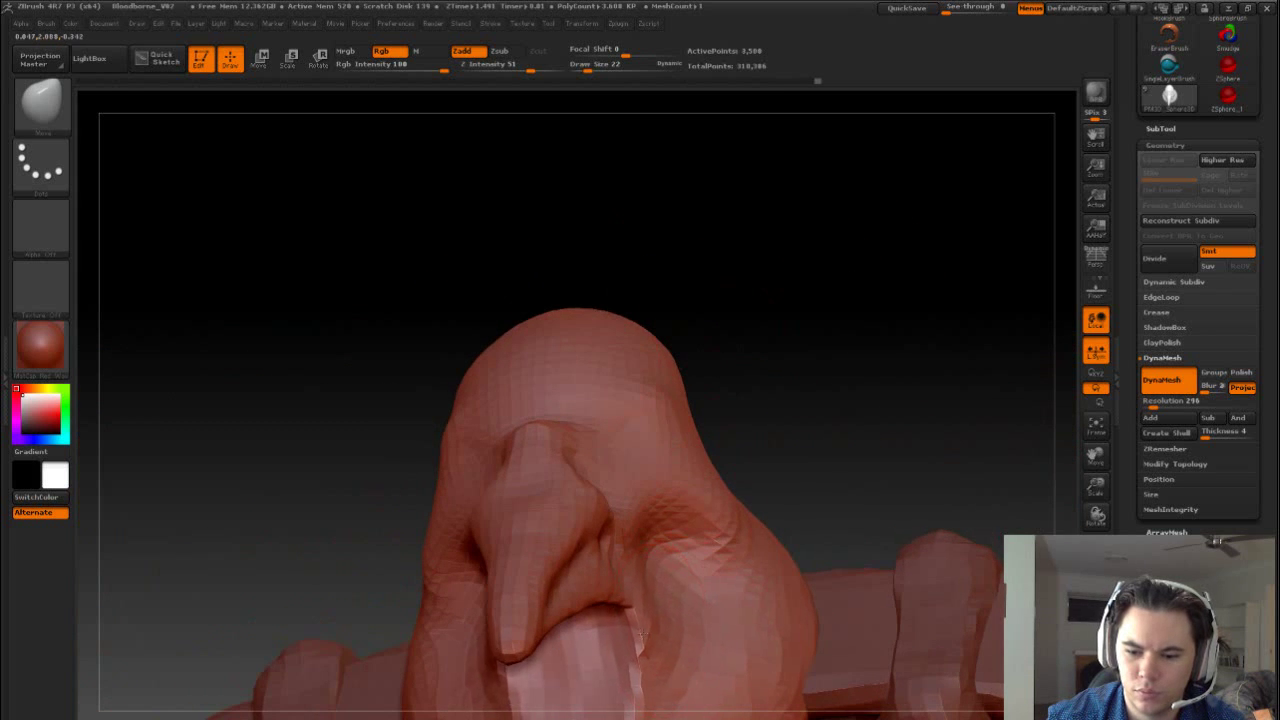
Smooth the faceted lower face, then carve a cavity beneath the beak at Draw Size 17
left_click_drag(786, 380, 683, 610)
left_click_drag(622, 655, 592, 661, "shift")
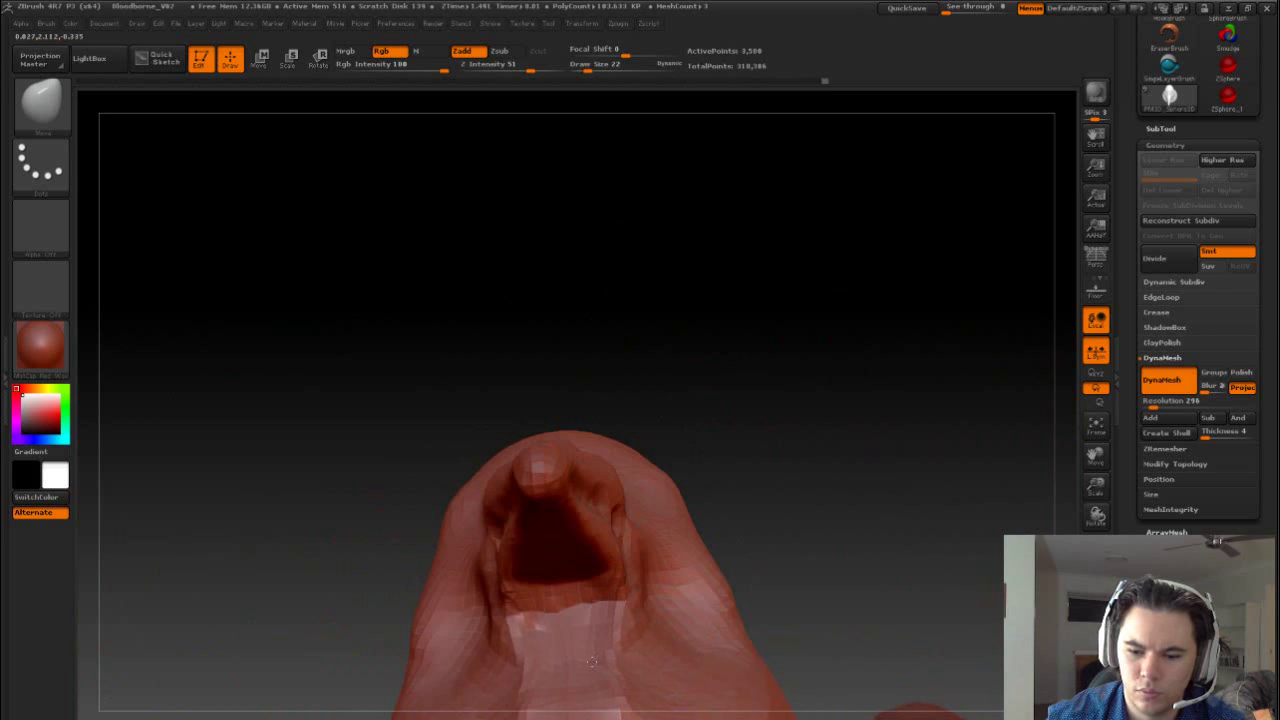
mouse_move(777, 498)
left_mouse_down()
mouse_move(770, 330)
mouse_move(552, 680)
mouse_move(525, 655)
left_mouse_up()
key("s")
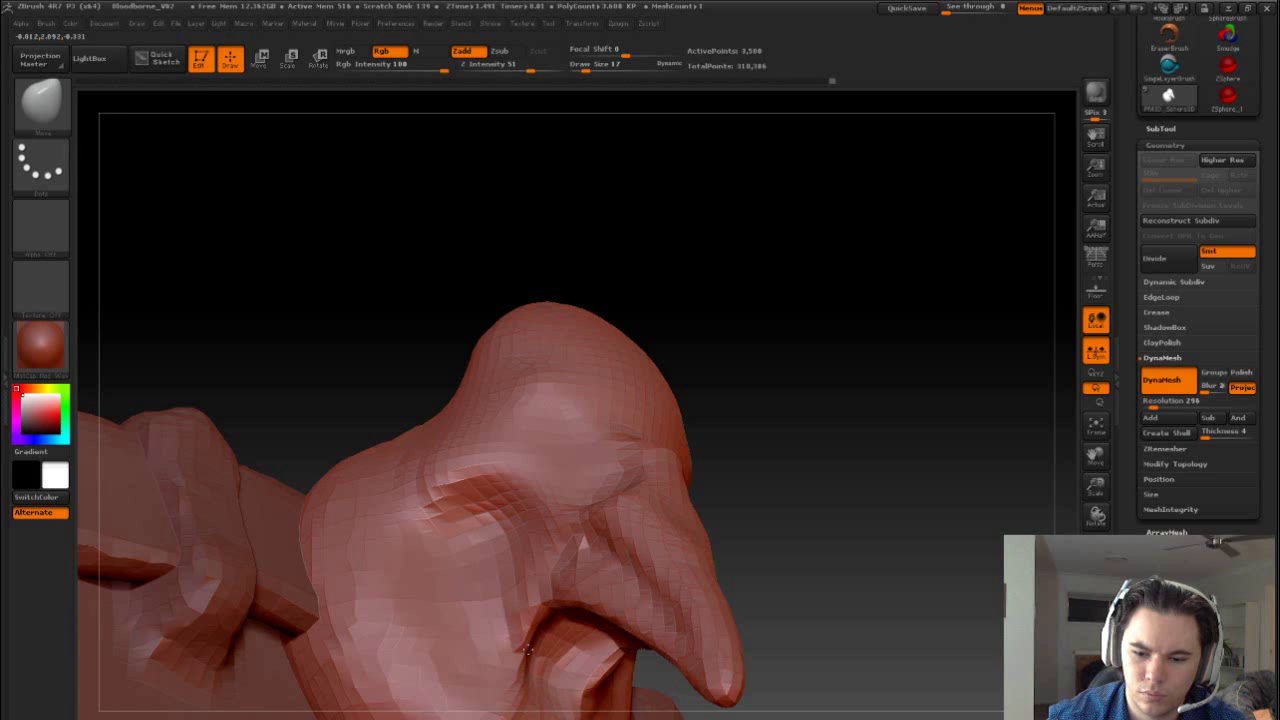
left_click_drag(529, 648, 468, 636)
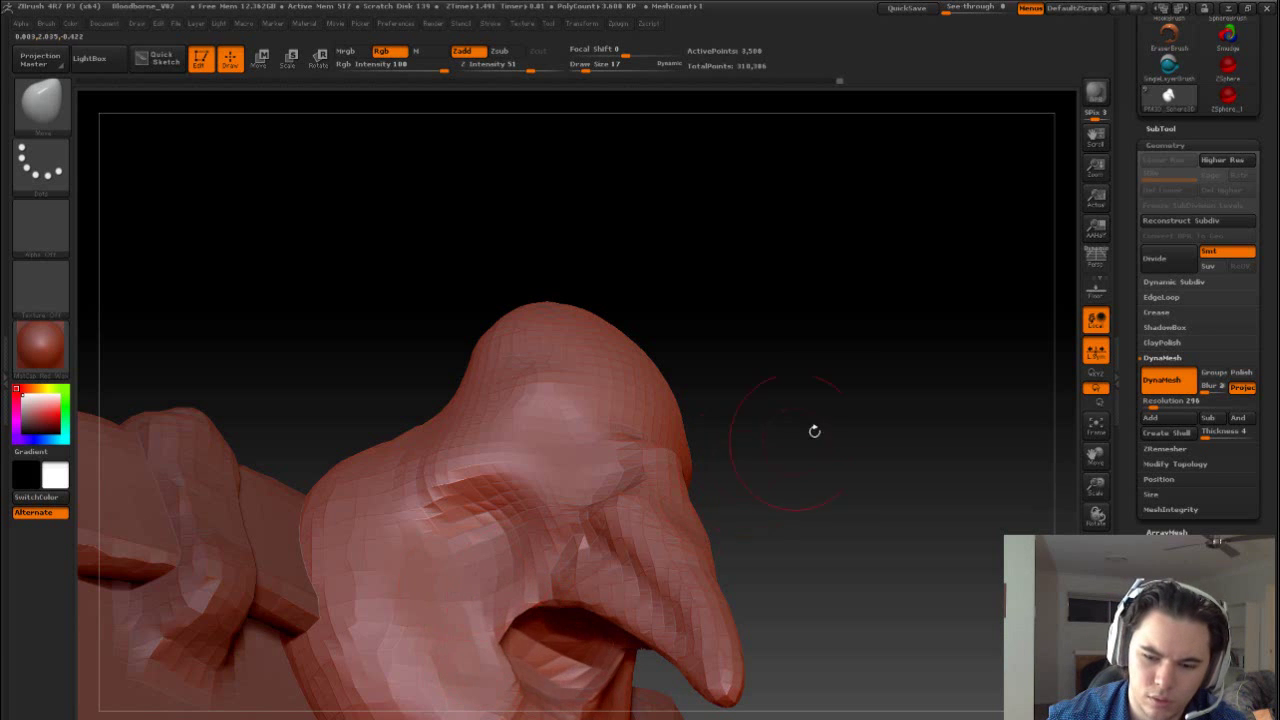
left_click_drag(814, 429, 823, 443)
key("shift")
mouse_move(541, 650)
left_mouse_down()
mouse_move(473, 594)
mouse_move(519, 652)
left_mouse_up()
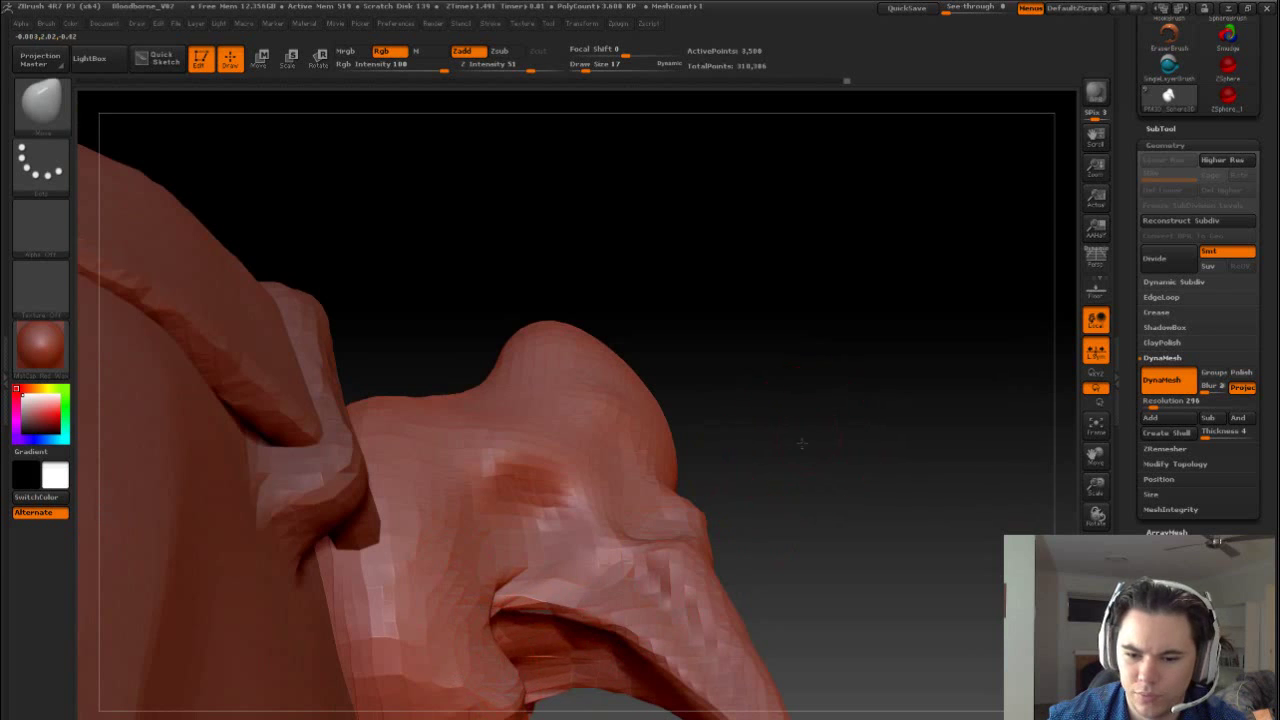
Smooth the lower cheek and mouth corner, then zoom out to the buckle on the belt
mouse_move(801, 443)
left_mouse_down()
mouse_move(877, 323)
mouse_move(431, 572)
left_mouse_up()
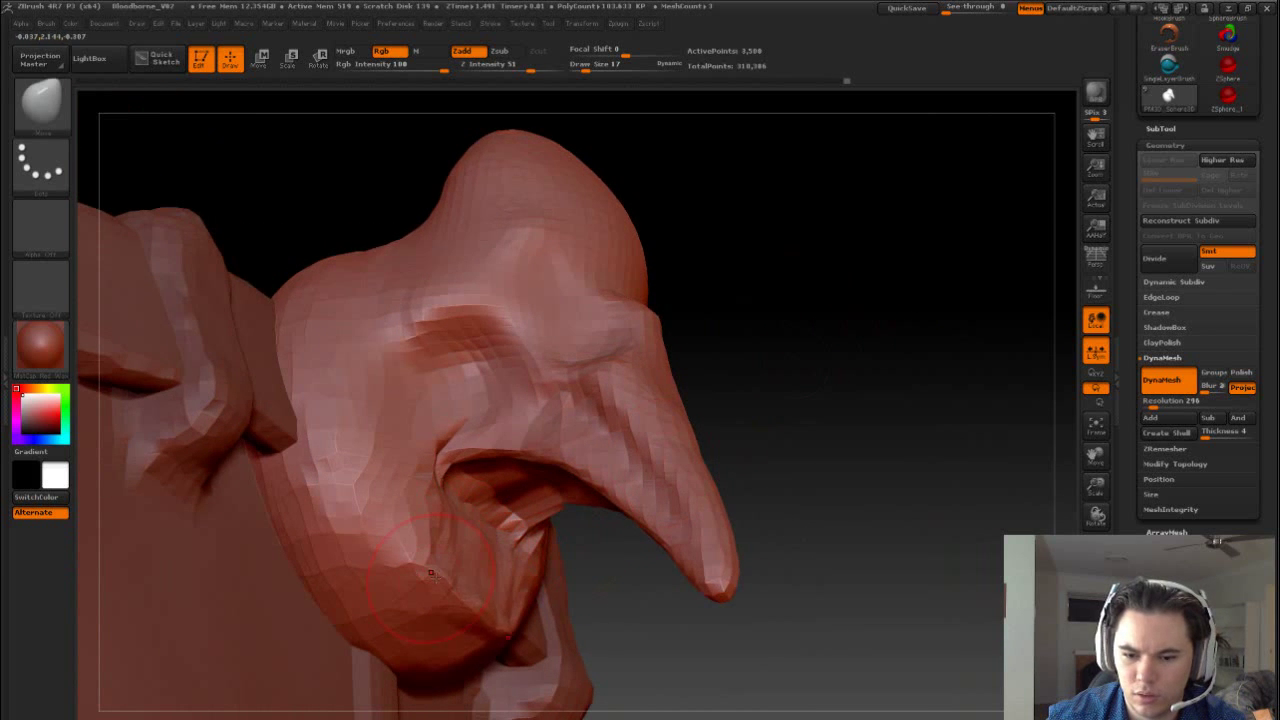
mouse_move(473, 611)
left_mouse_down("shift")
mouse_move(423, 568)
mouse_move(492, 592)
left_mouse_up("shift")
mouse_move(408, 509)
left_mouse_down("shift")
mouse_move(443, 491)
mouse_move(371, 457)
left_mouse_up("shift")
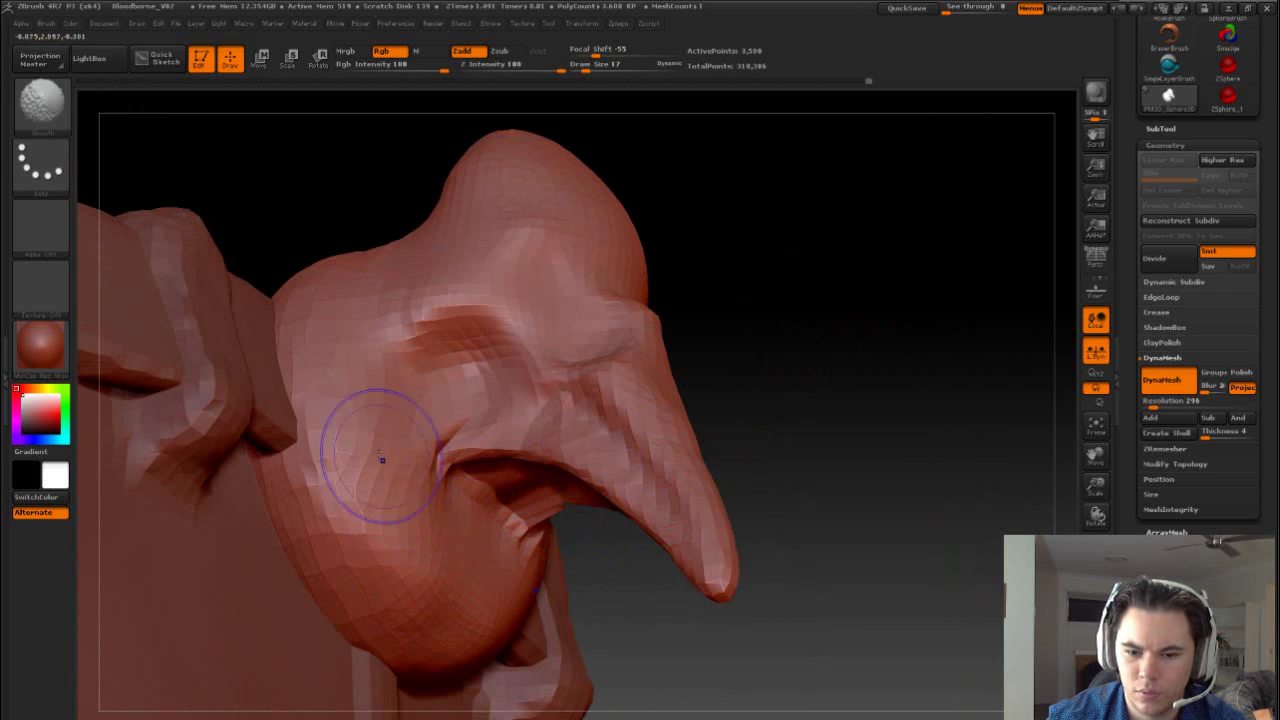
mouse_move(868, 437)
left_mouse_down()
mouse_move(908, 471)
mouse_move(843, 357)
mouse_move(790, 420)
mouse_move(747, 430)
mouse_move(831, 440)
mouse_move(780, 389)
mouse_move(706, 472)
mouse_move(881, 433)
left_mouse_up()
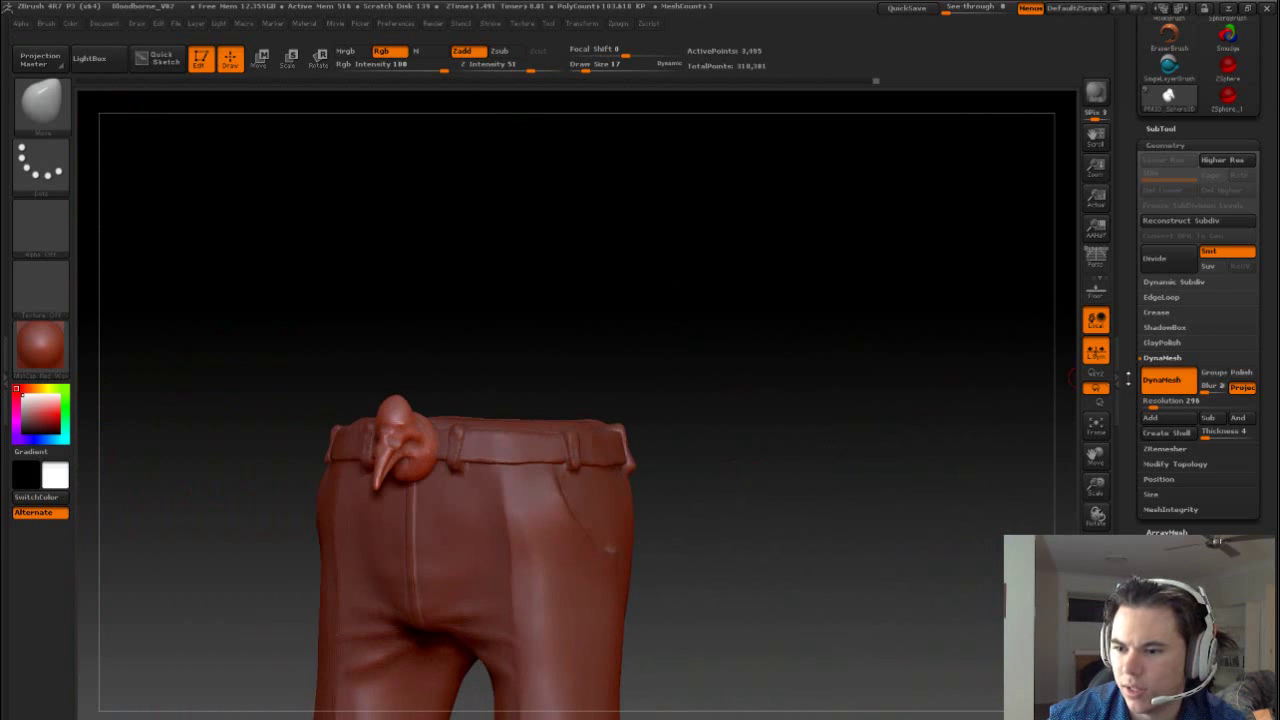
Make all subtools visible in Tool > SubTool, revealing vest, sleeves and hands around the buckle
scroll(1122, 280, "up", 5)
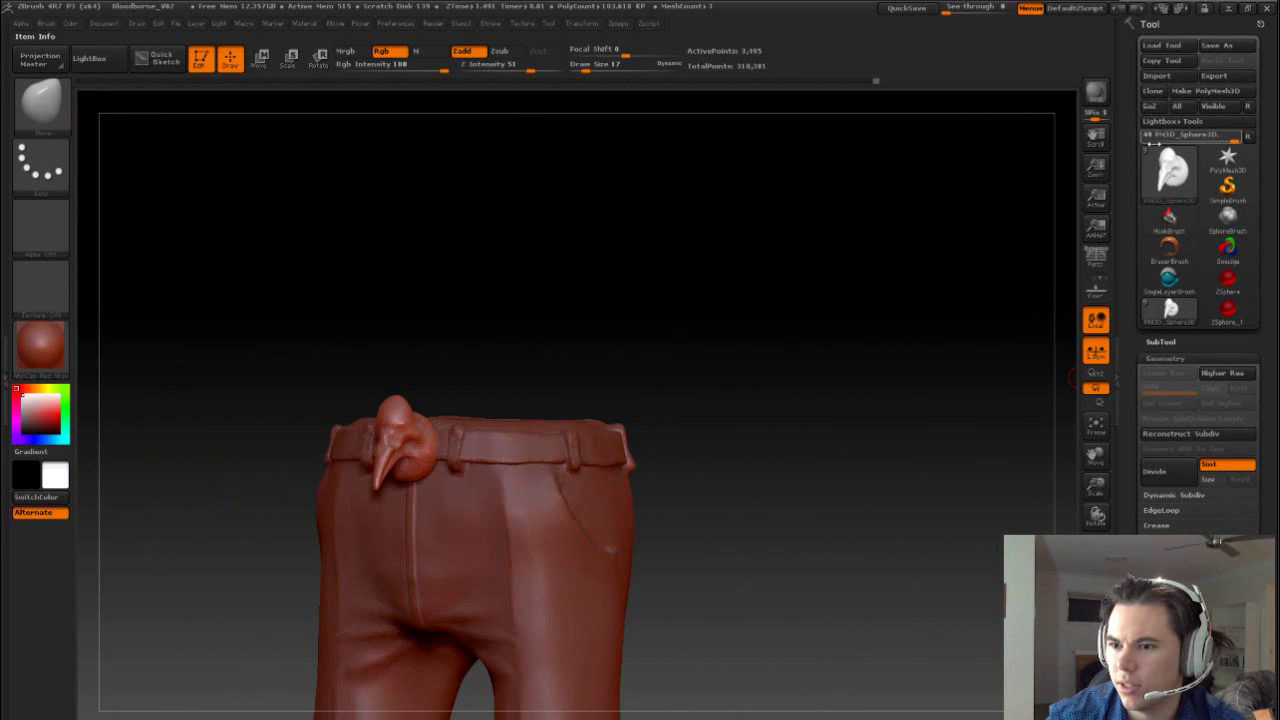
left_click(1200, 345)
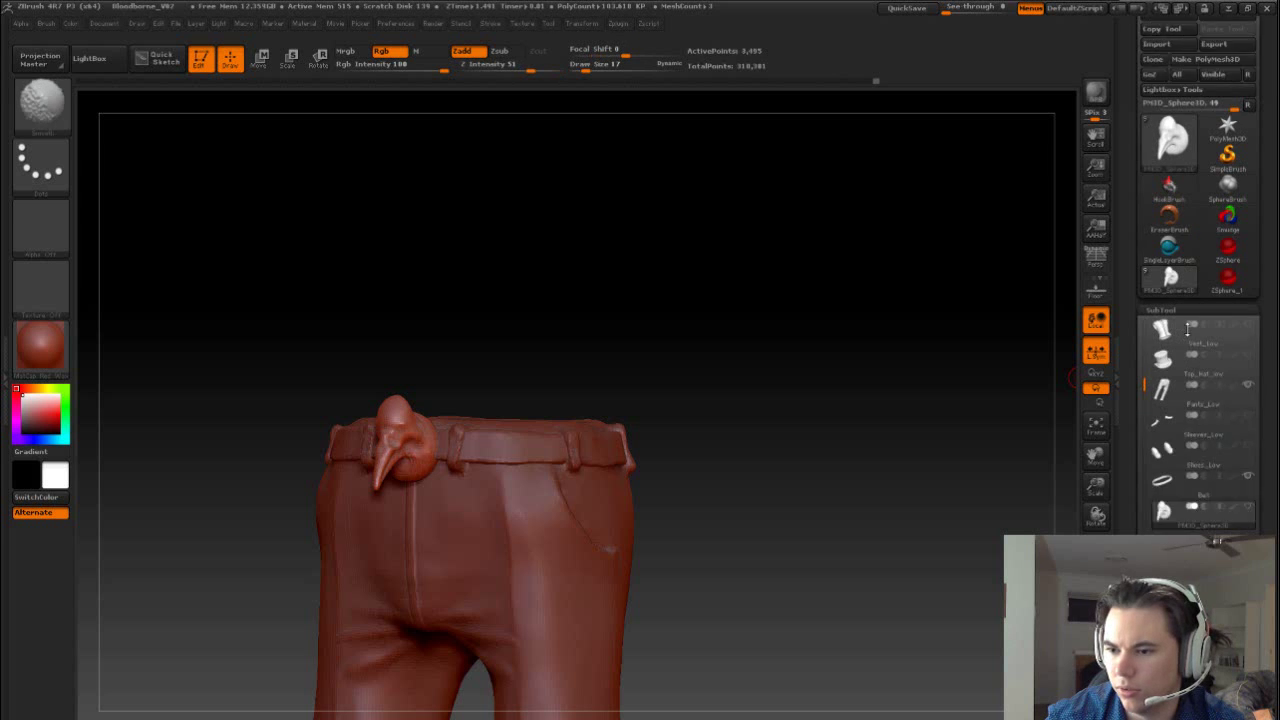
left_click(1248, 426, "shift")
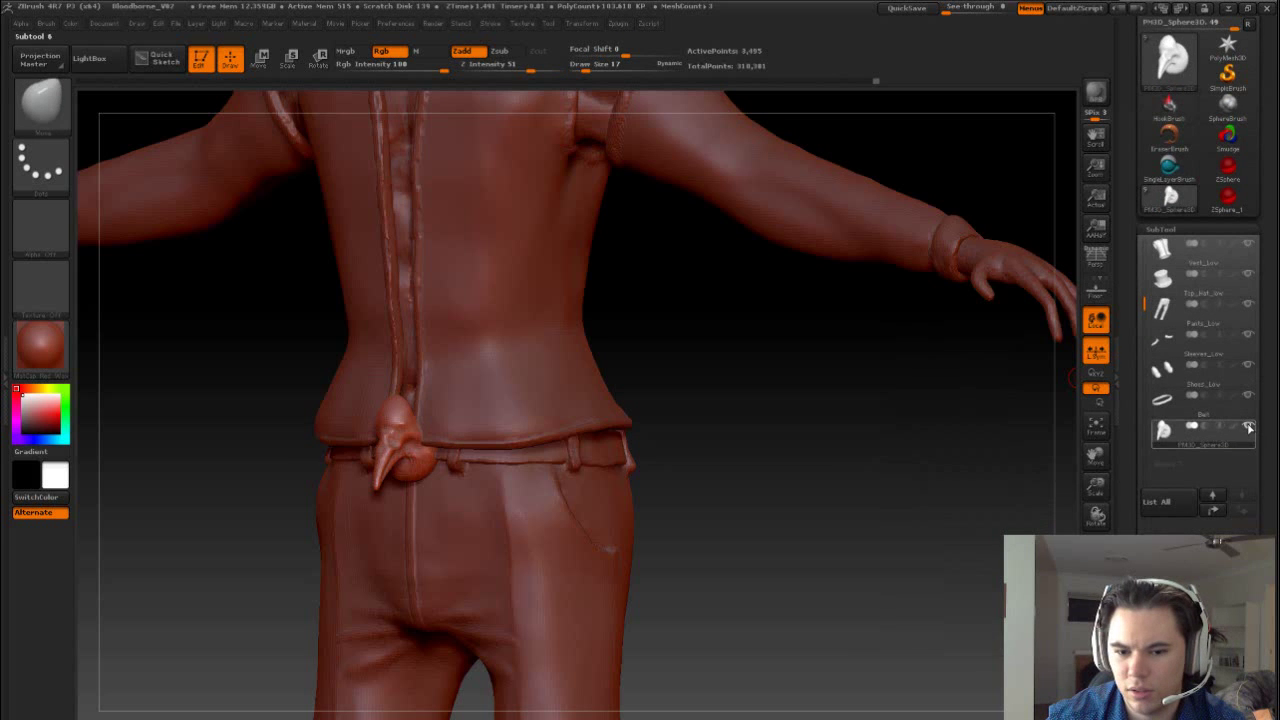
left_click_drag(900, 640, 917, 463)
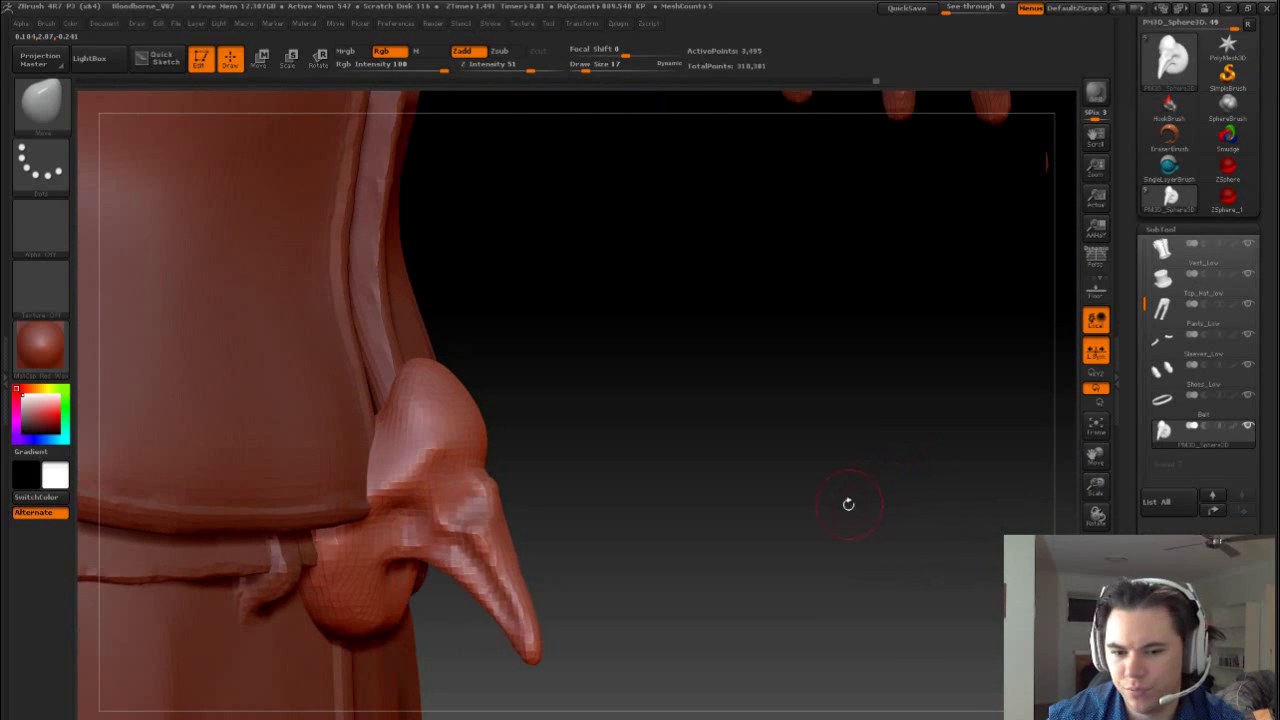
left_click_drag(848, 504, 875, 540, "alt")
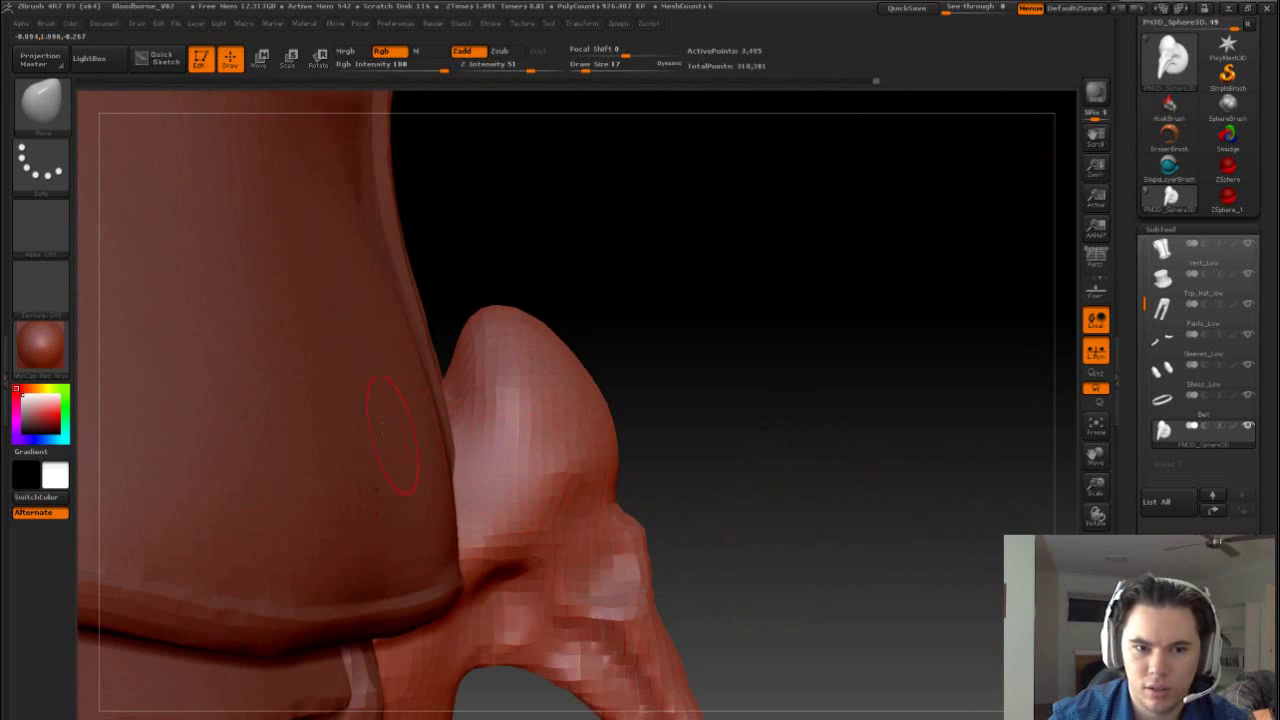
key("s")
left_click(452, 357)
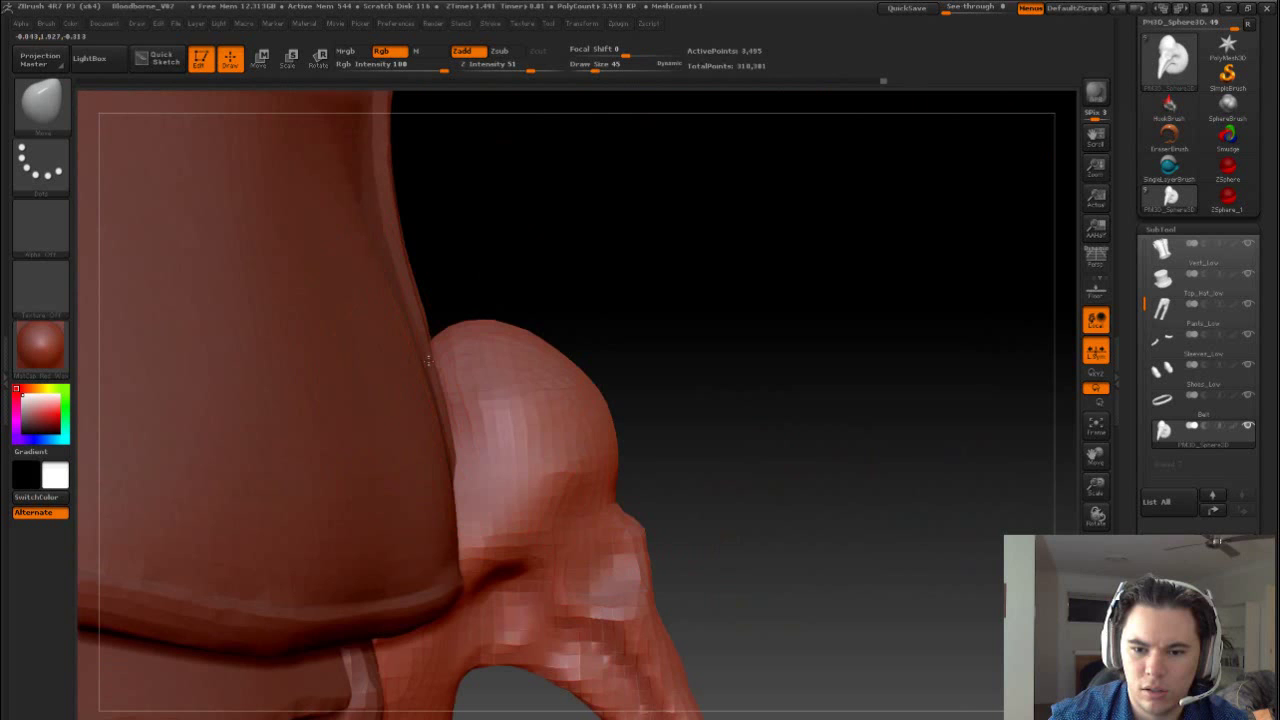
left_click_drag(525, 329, 602, 357)
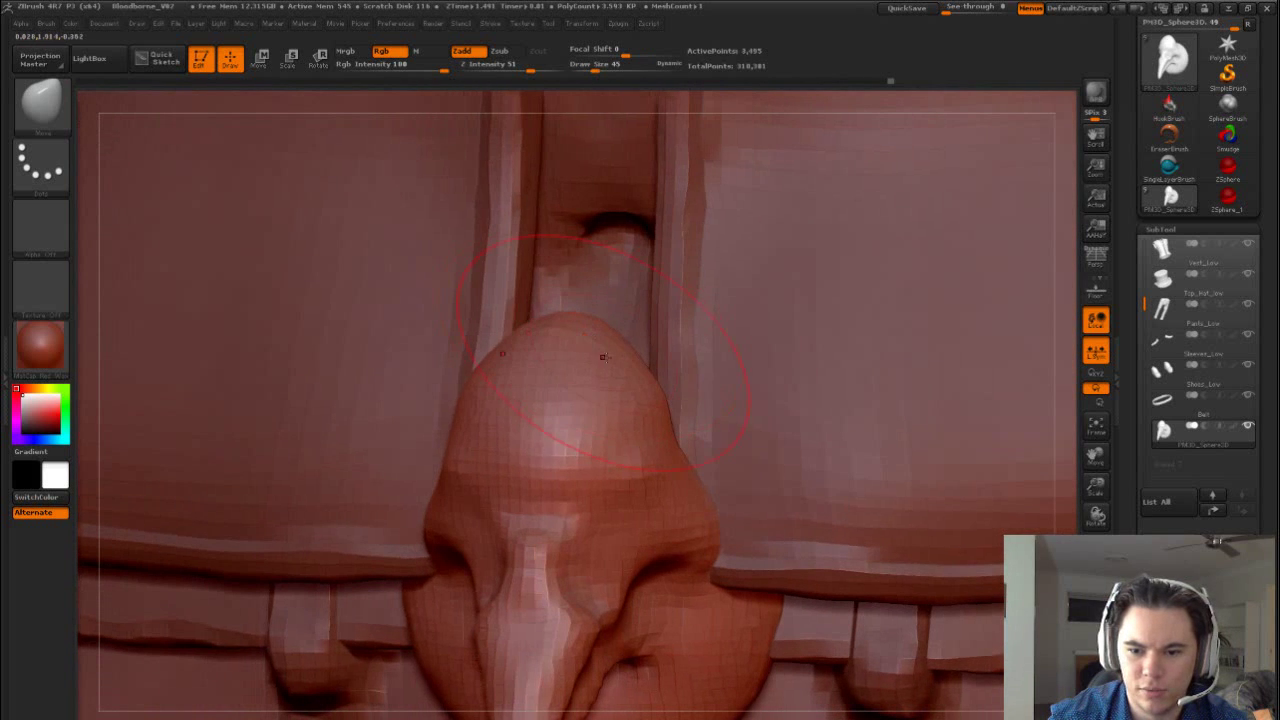
key("f")
left_click_drag(640, 426, 734, 578)
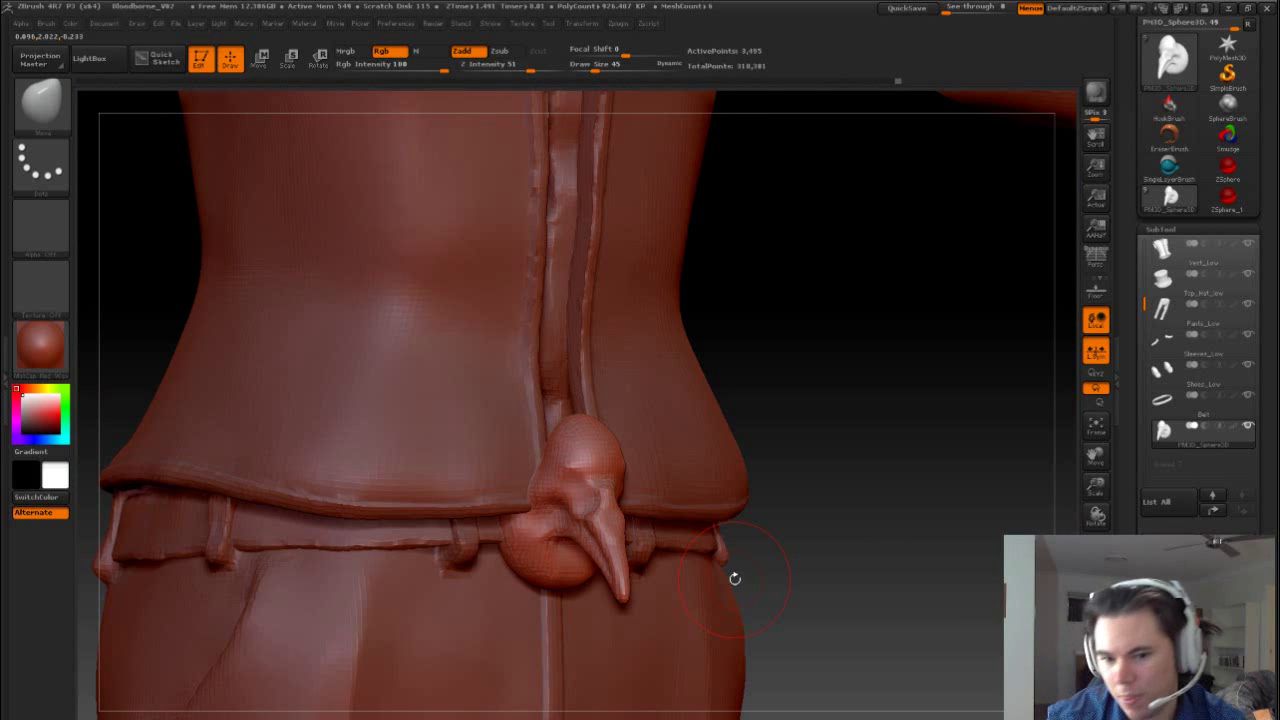
mouse_move(870, 408)
left_mouse_down()
mouse_move(793, 405)
mouse_move(872, 401)
mouse_move(940, 474)
left_mouse_up()
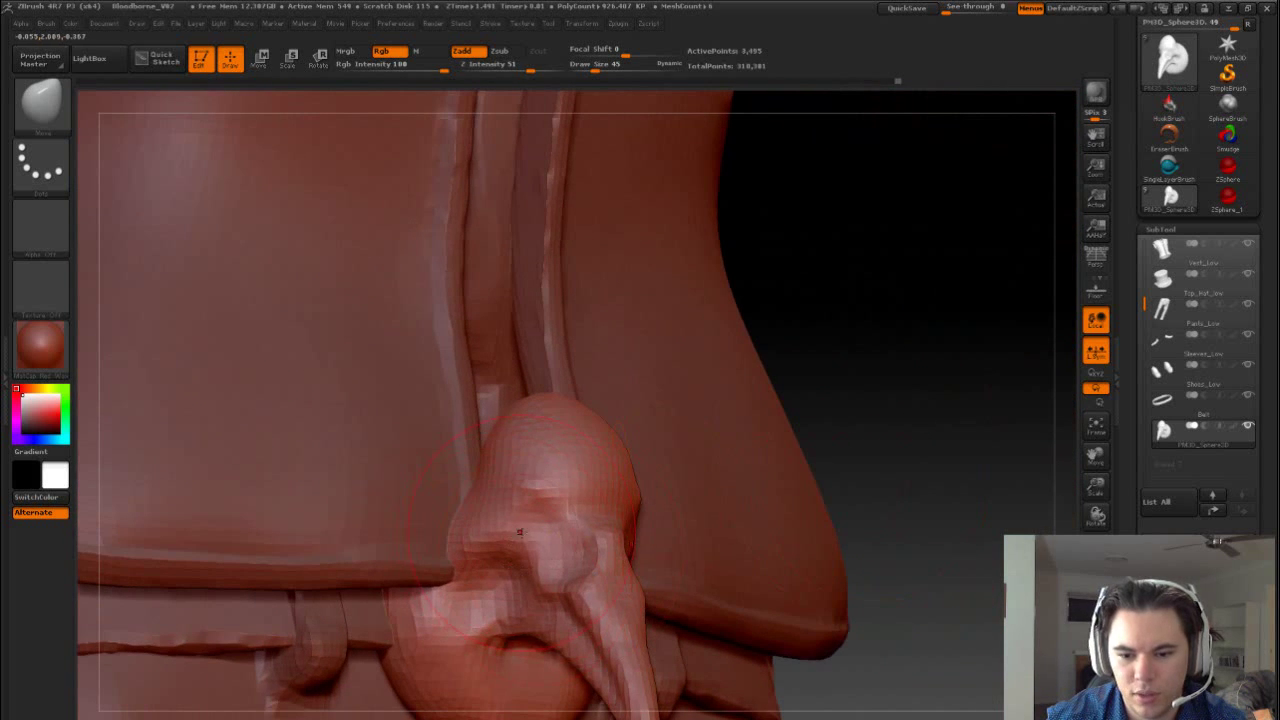
key("s")
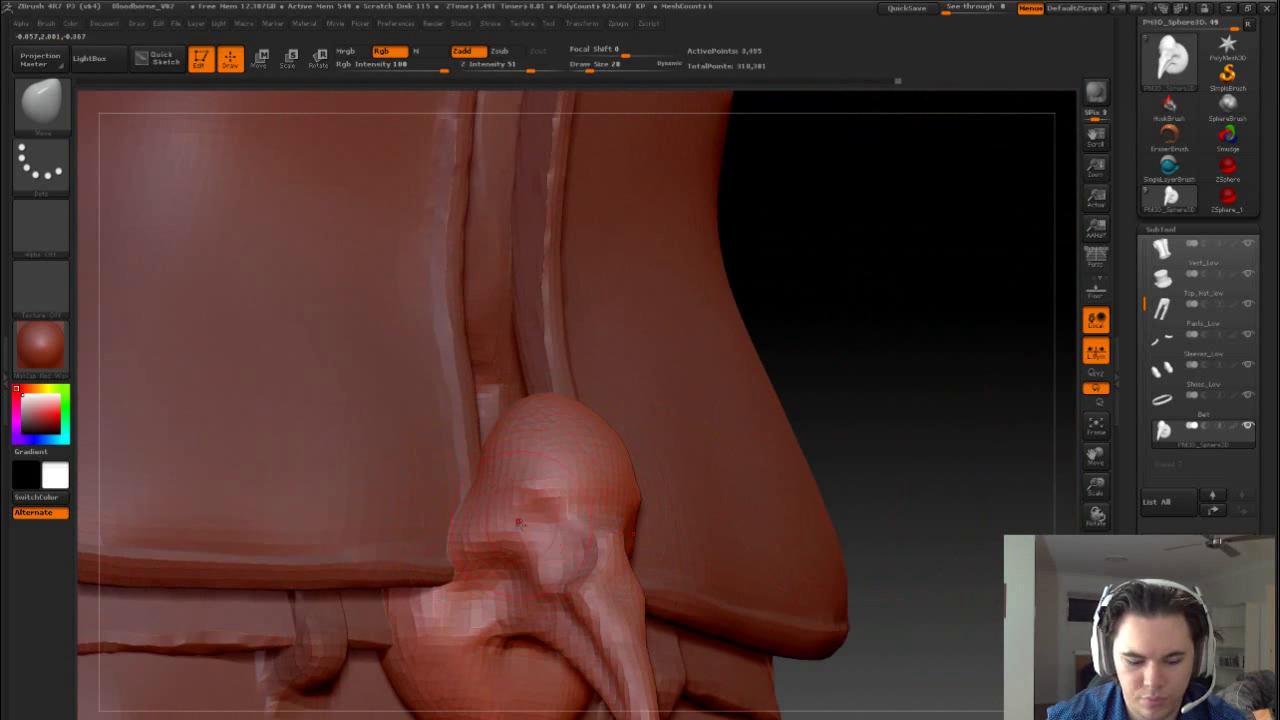
Set the draw size to 14 and carve the buckle's eye socket deeper, orbiting to check
key("b")
key("i")
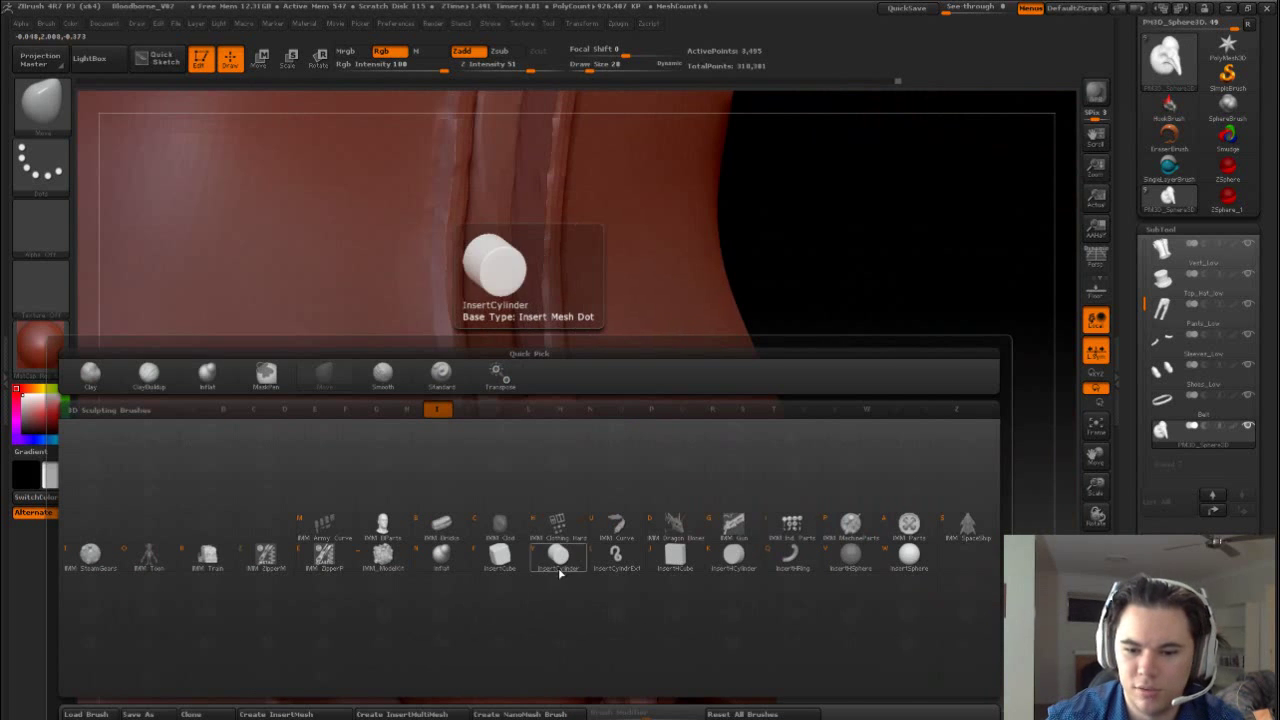
left_click(395, 558)
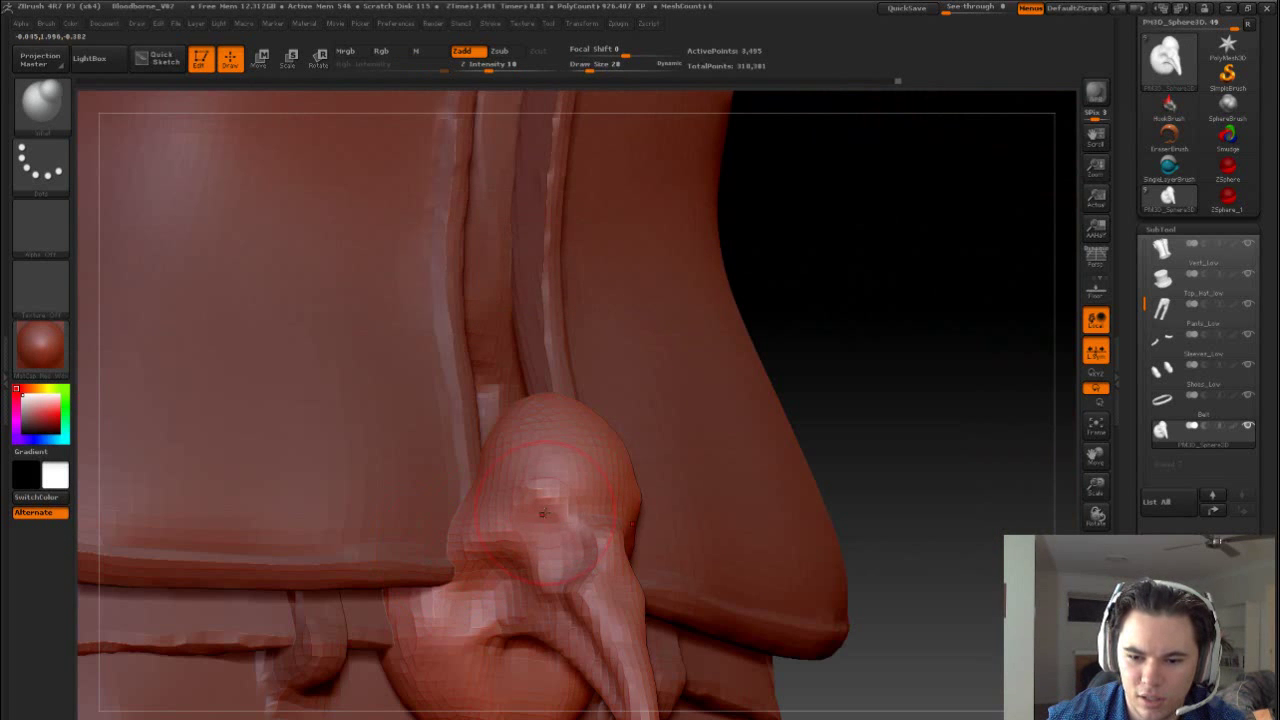
key("s")
key("Return")
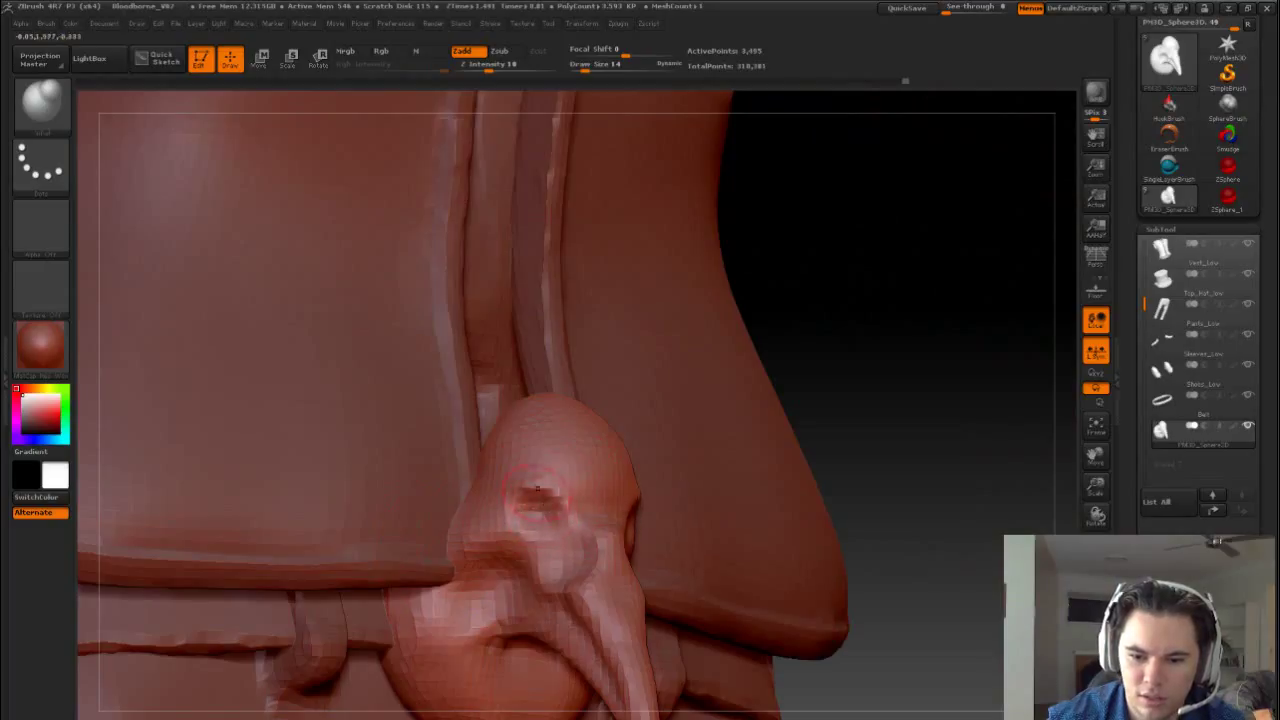
left_click_drag(560, 505, 572, 530)
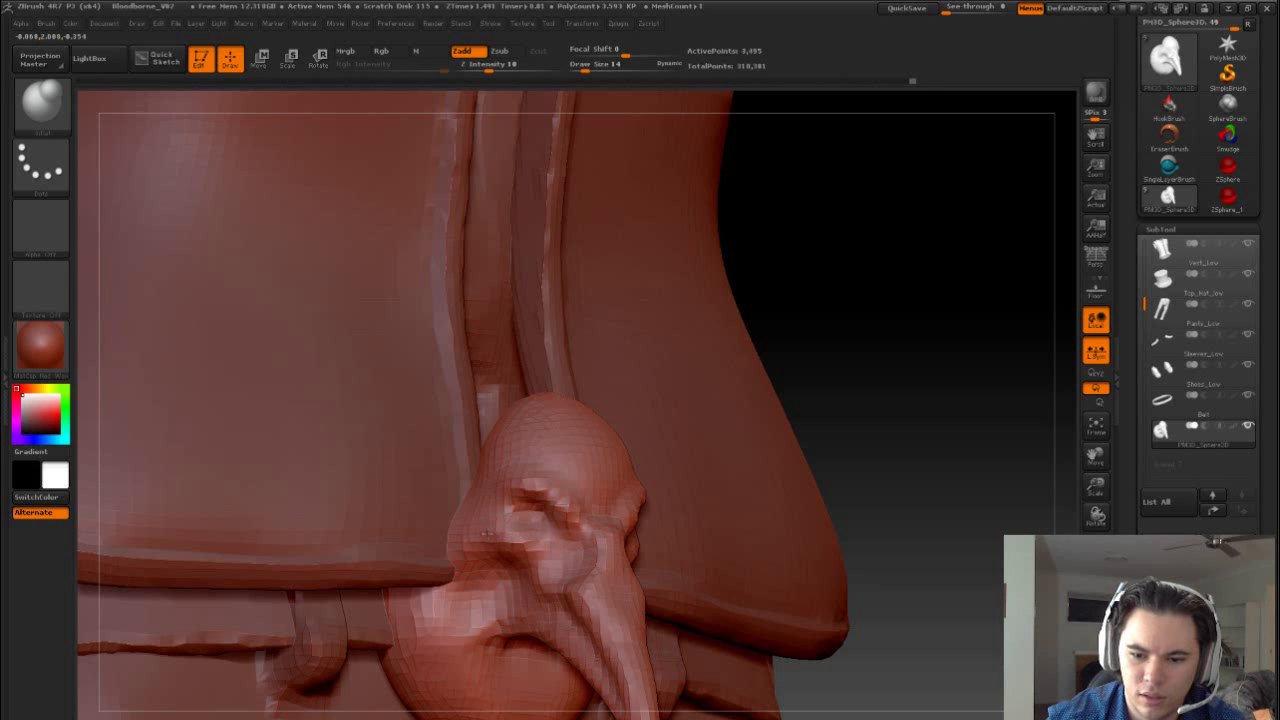
left_click_drag(869, 334, 790, 365)
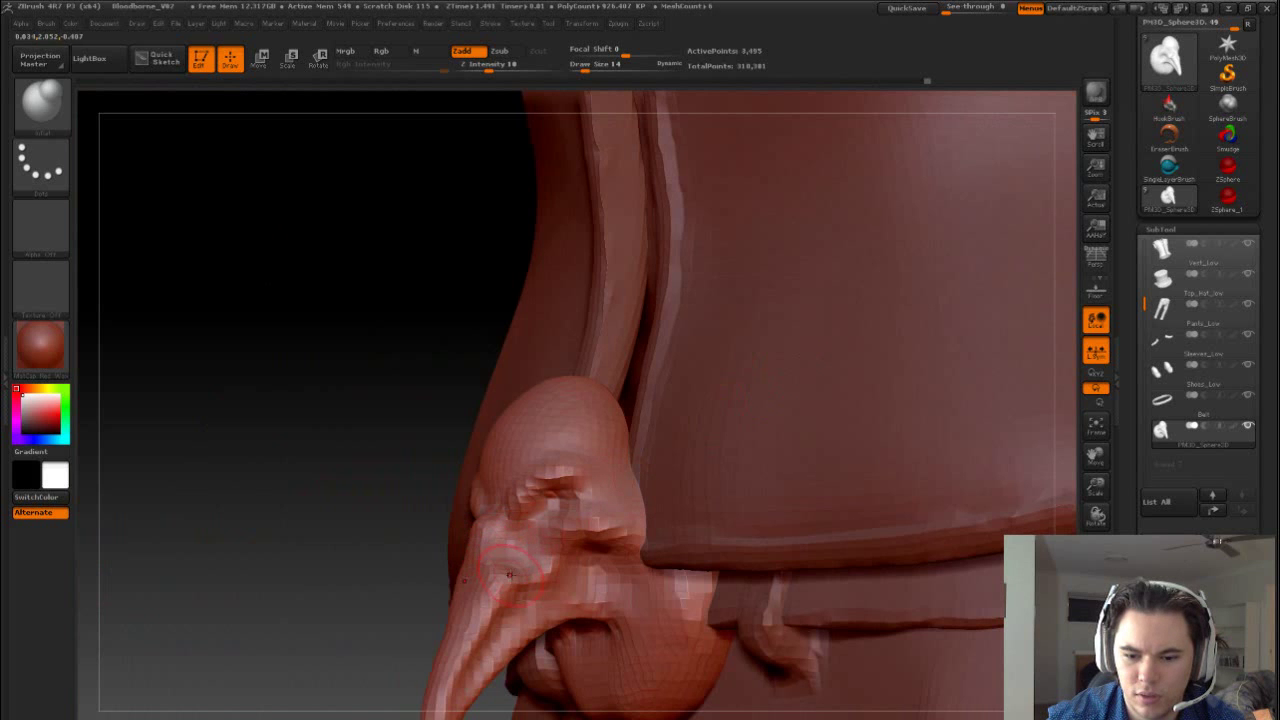
left_click_drag(322, 572, 461, 590)
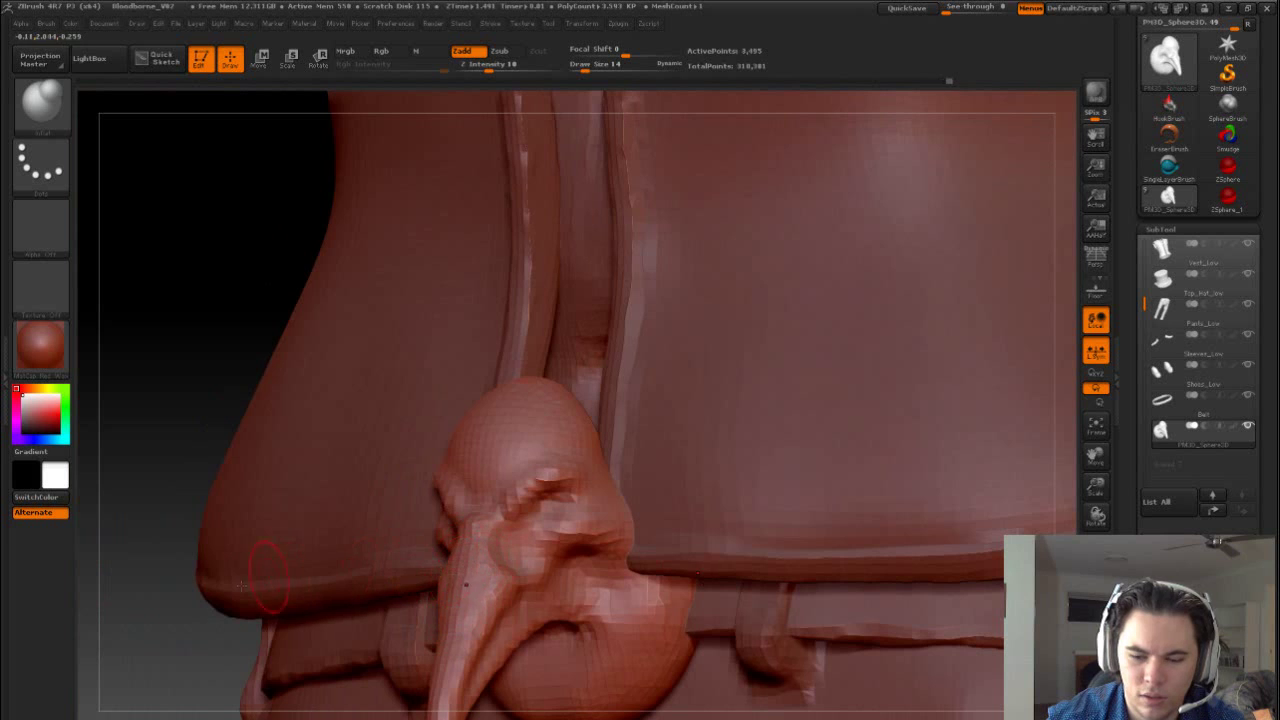
mouse_move(94, 465)
left_mouse_down()
mouse_move(500, 350)
mouse_move(951, 257)
mouse_move(425, 560)
left_mouse_up()
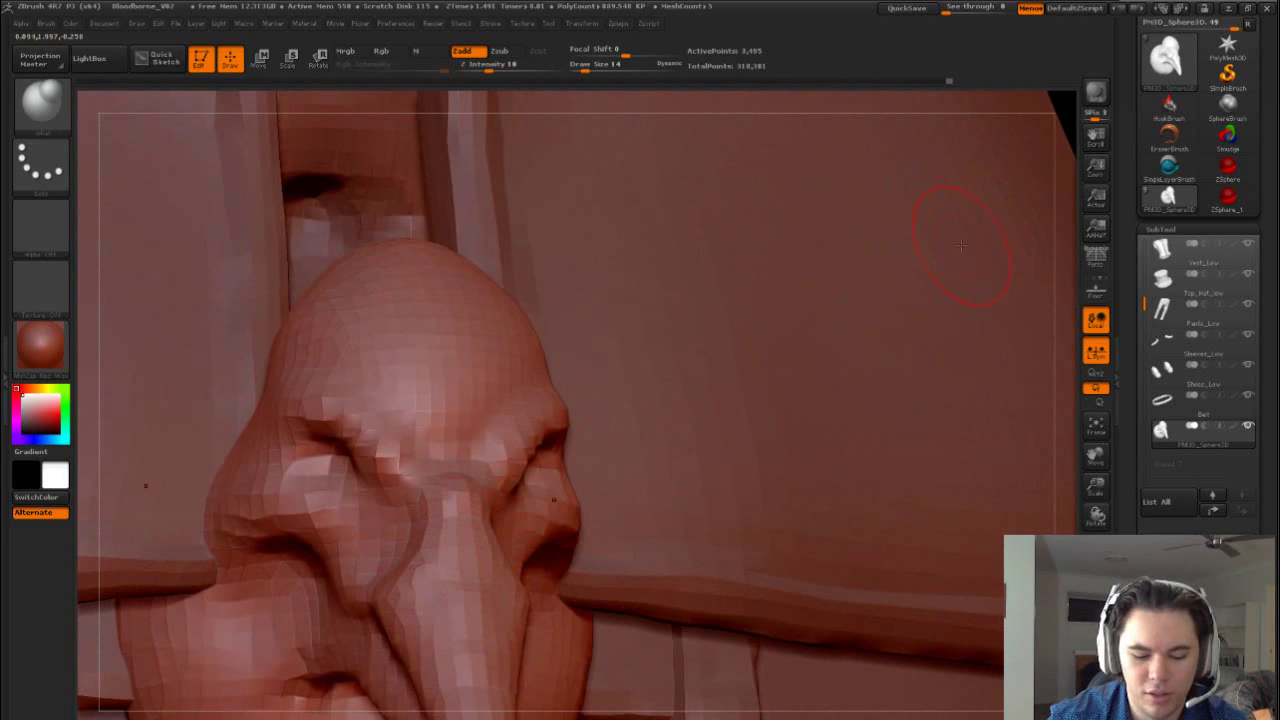
left_click_drag(960, 244, 987, 332)
Frame the character, zoom onto the bird-skull buckle, and set the draw size to 7
key("f")
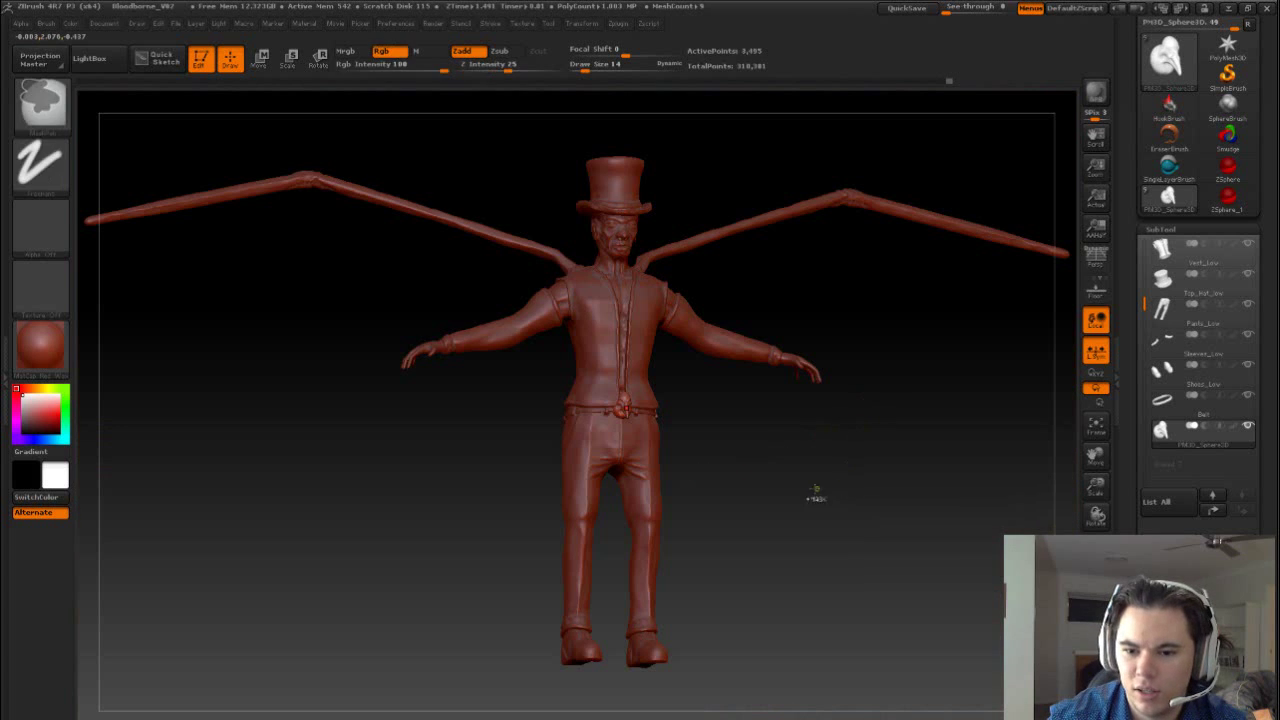
left_click_drag(806, 533, 827, 492)
left_click_drag(323, 461, 620, 370, "alt")
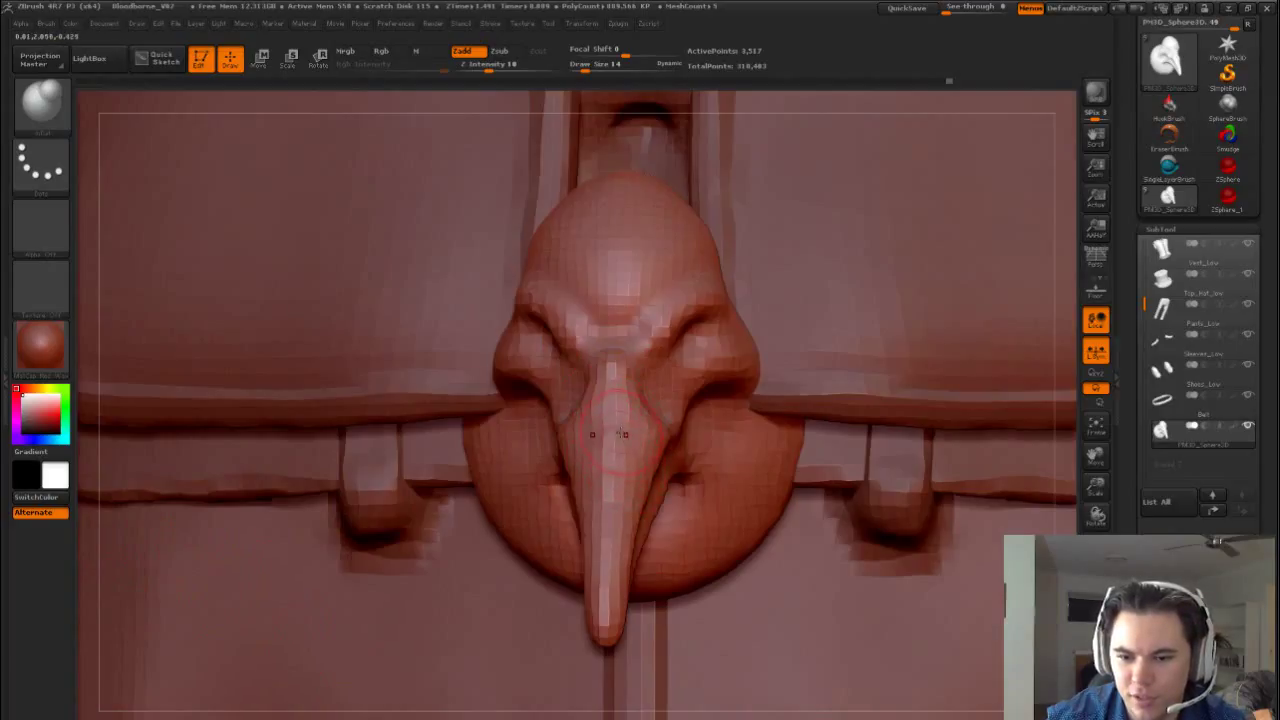
type("s")
type("7")
key("Return")
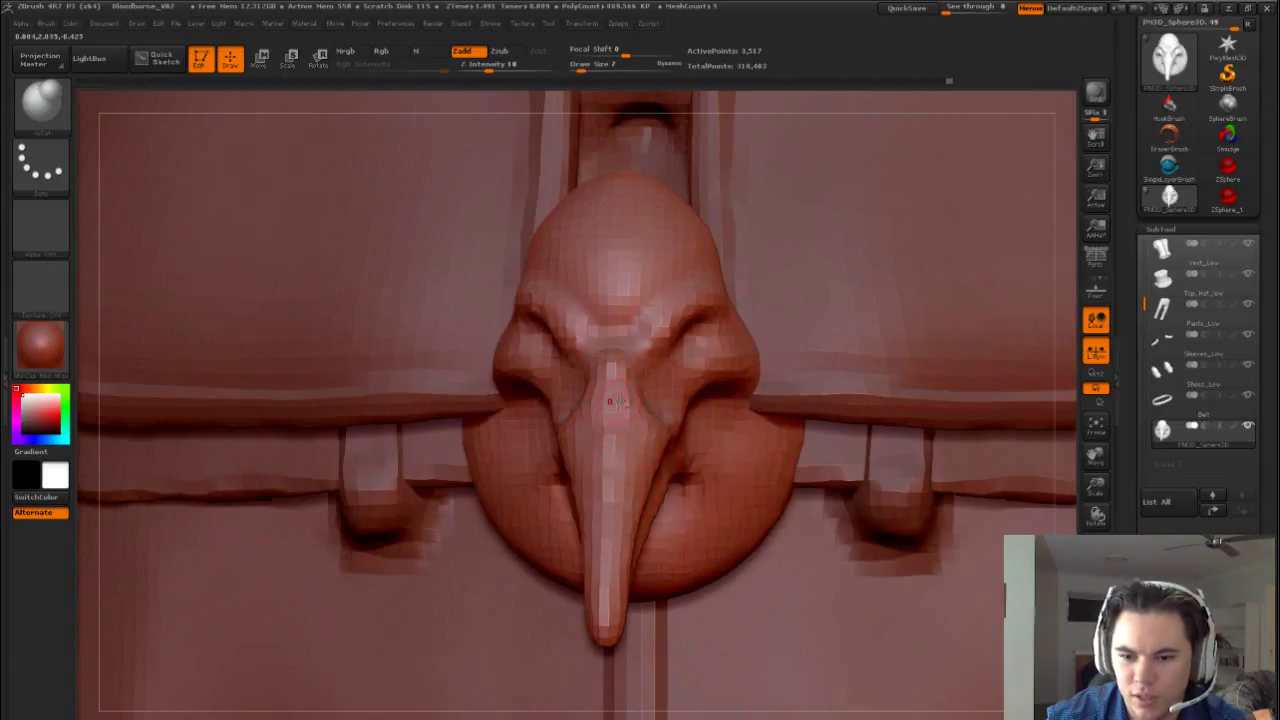
key("s")
key("Return")
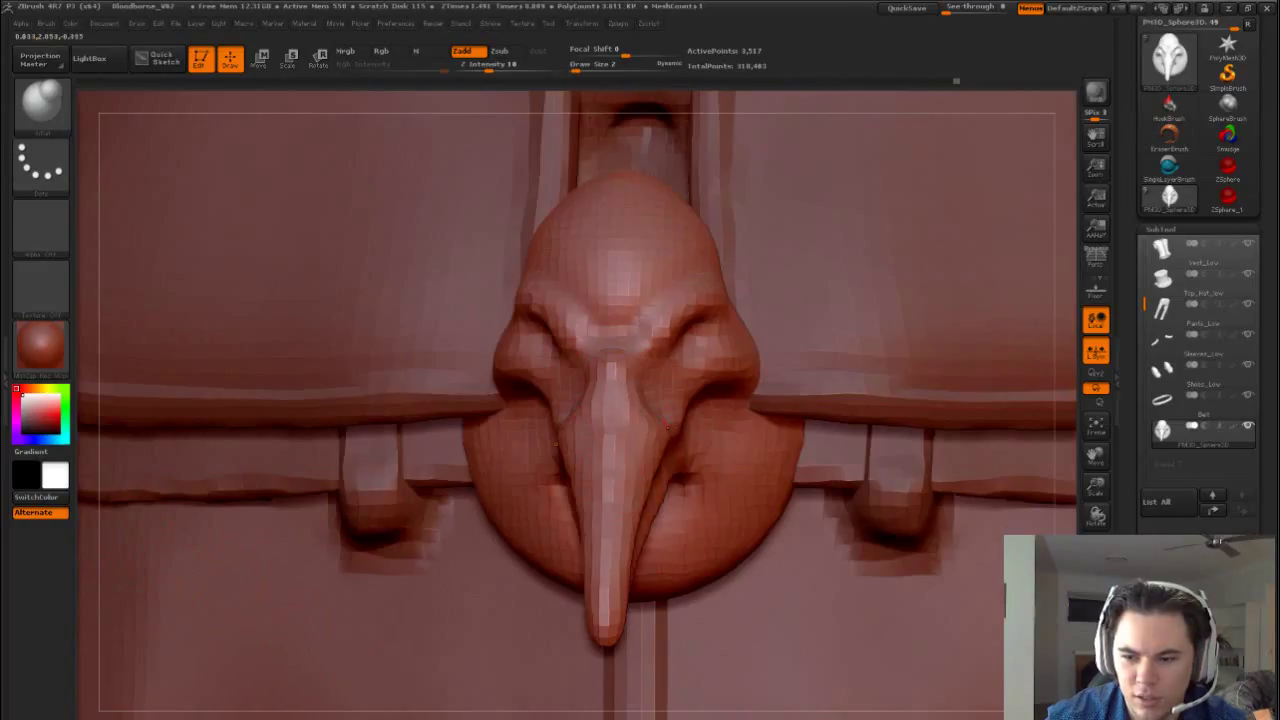
Solo the buckle subtool so only the crow skull is shown
scroll(1186, 522, "down", 5)
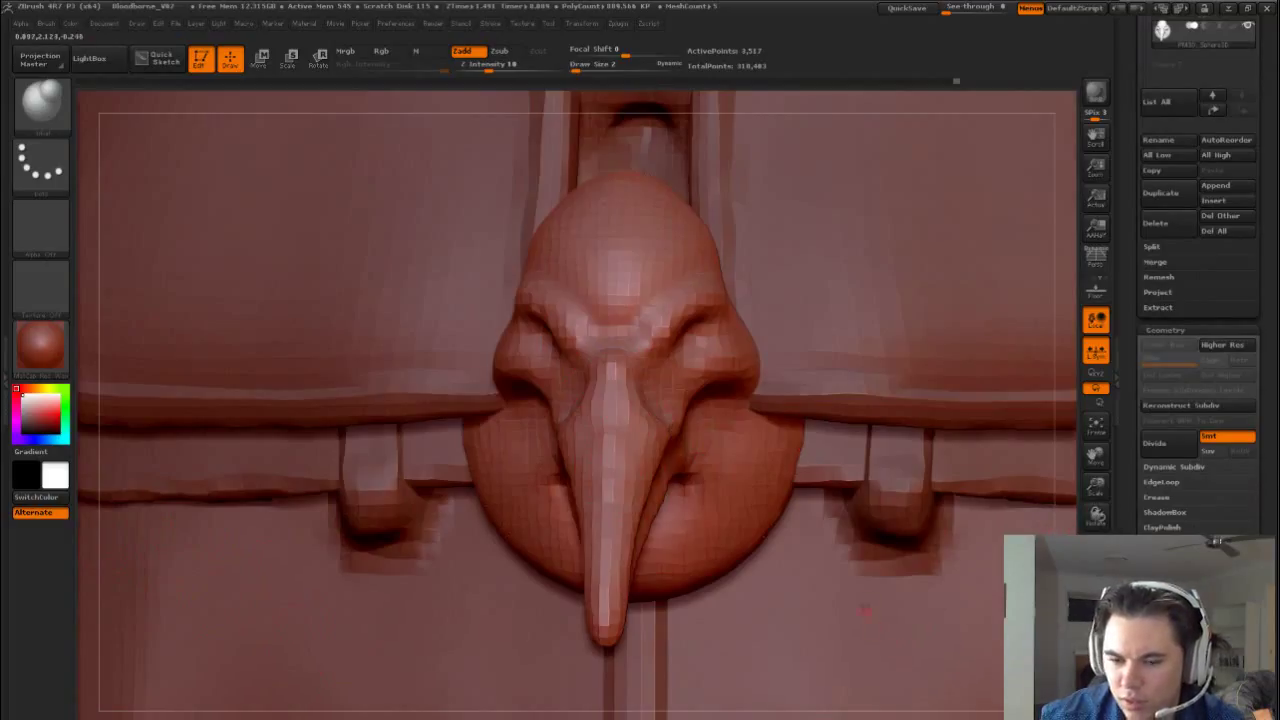
left_click_drag(970, 625, 940, 582, "alt")
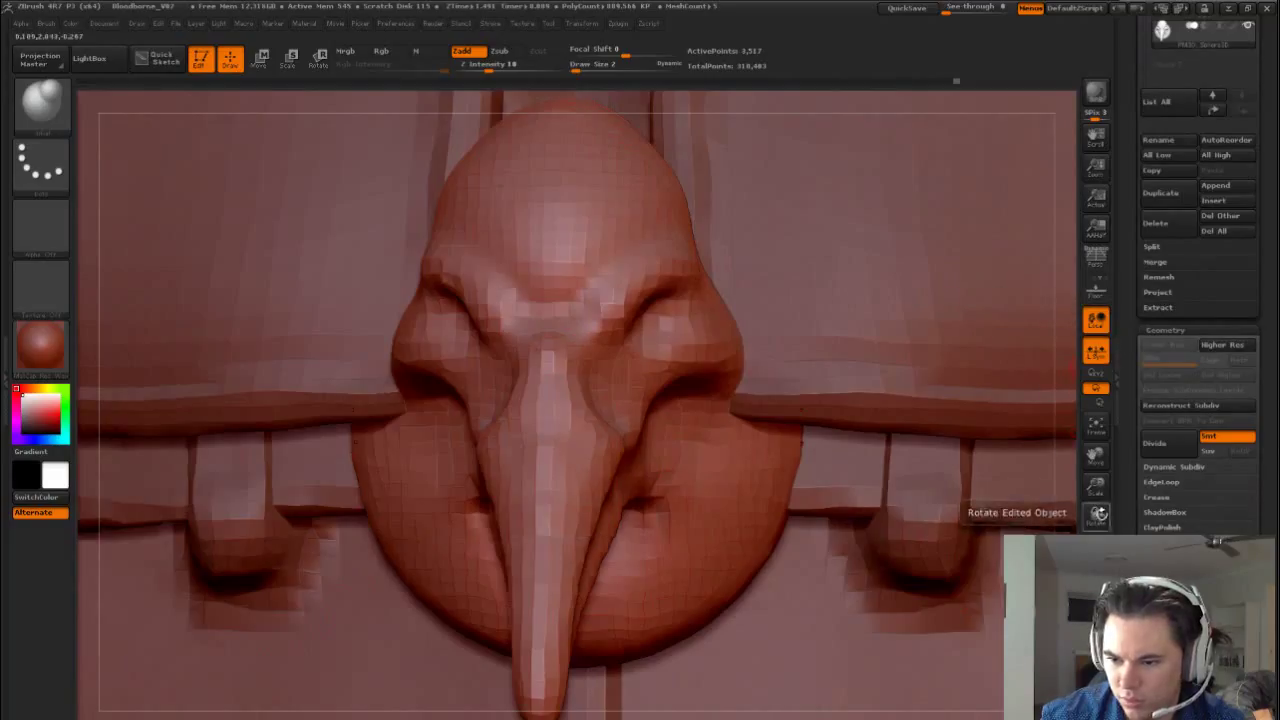
scroll(1146, 415, "up", 5)
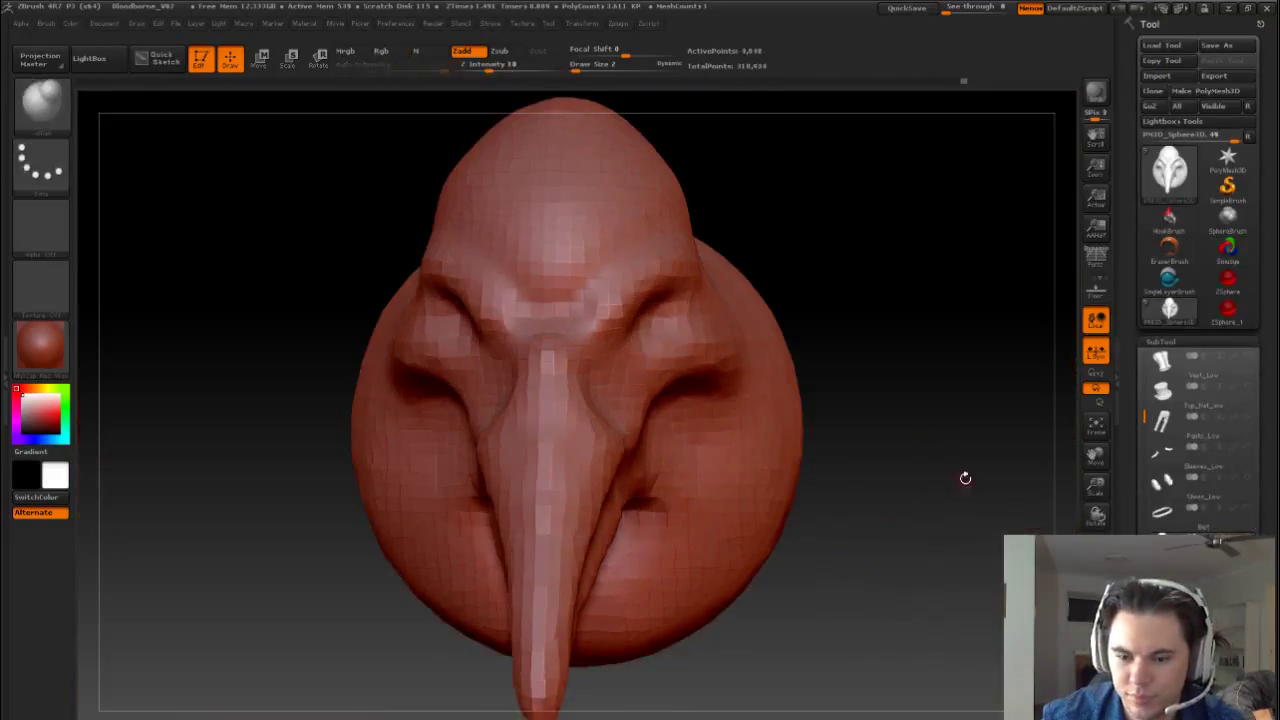
mouse_move(966, 480)
left_mouse_down()
mouse_move(760, 430)
mouse_move(555, 403)
left_mouse_up()
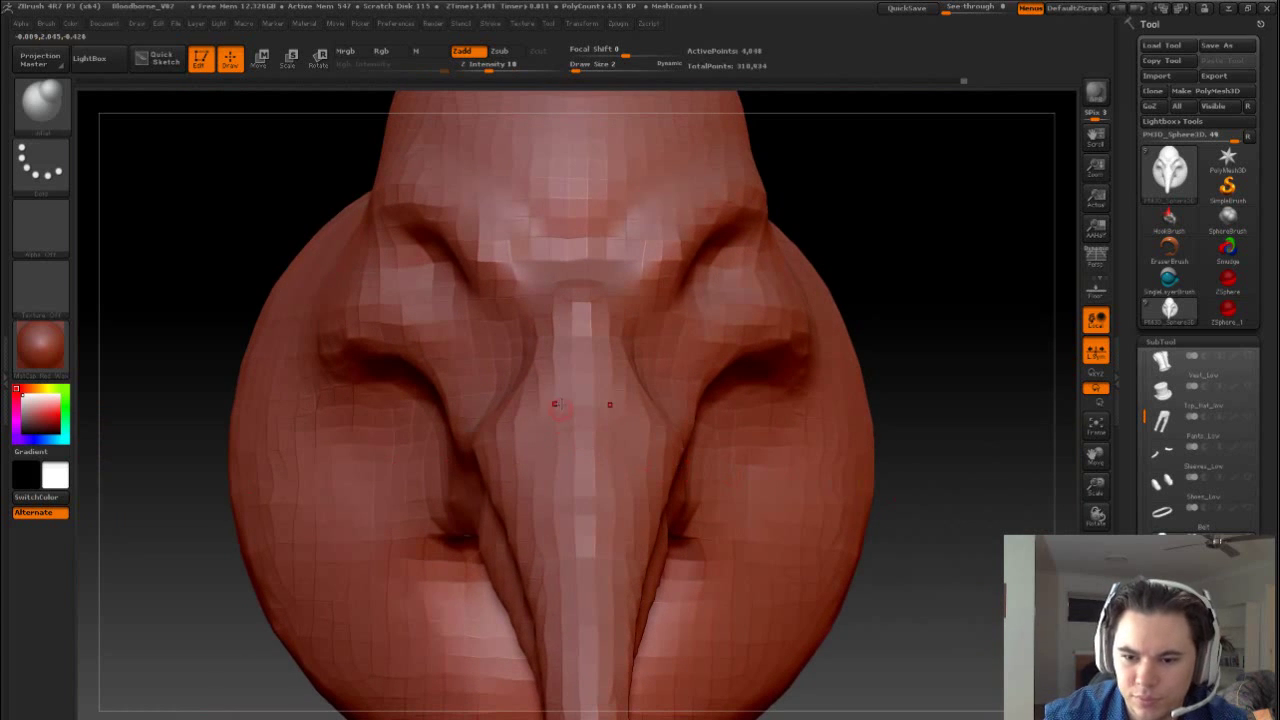
Carve two small nostrils at the beak base with Draw Size 5
key("s")
left_click(620, 407)
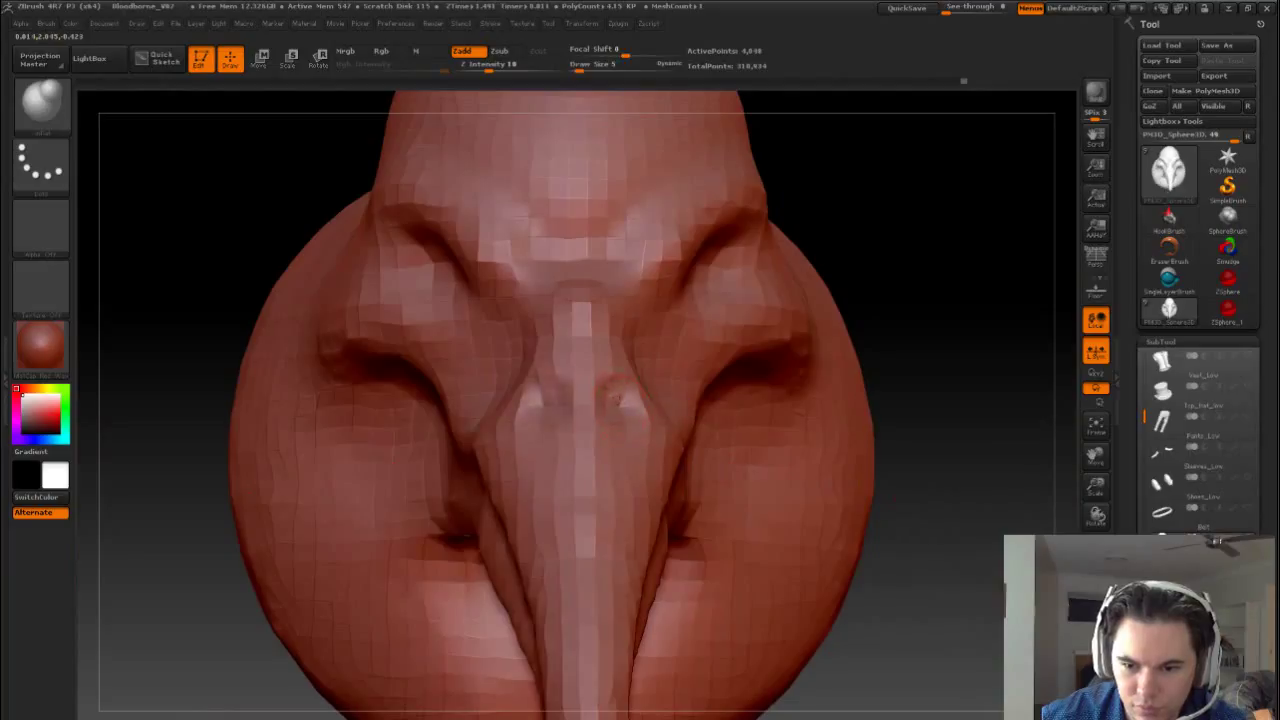
left_click_drag(534, 370, 556, 390)
left_click_drag(608, 390, 616, 371)
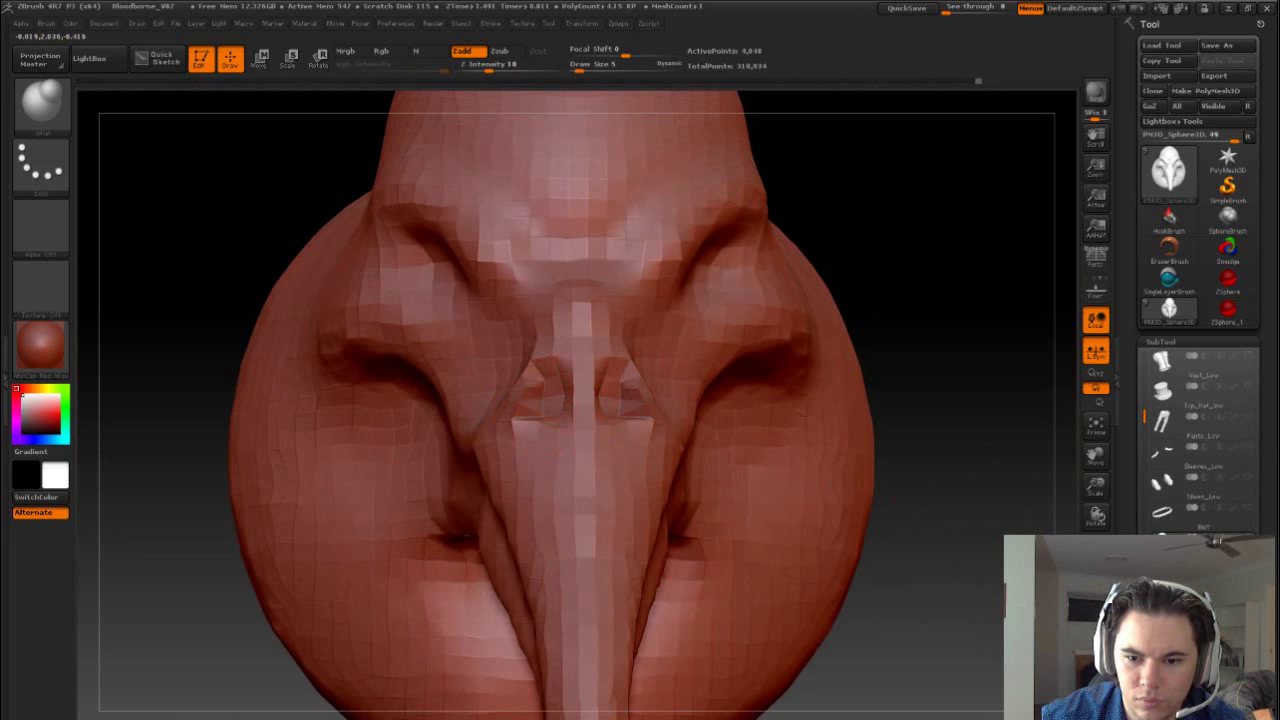
left_click_drag(894, 306, 870, 437)
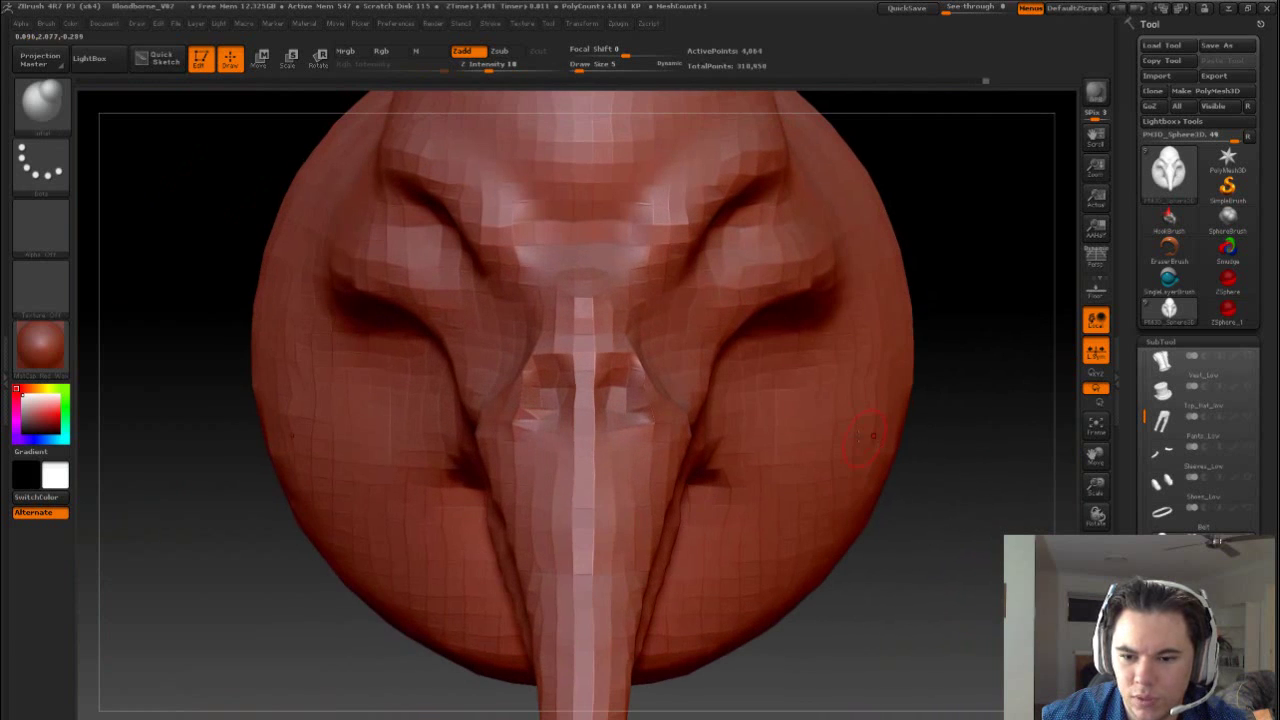
Pick a new sculpting brush with B, S, T and orbit out to inspect the skull
key("b")
key("s")
key("t")
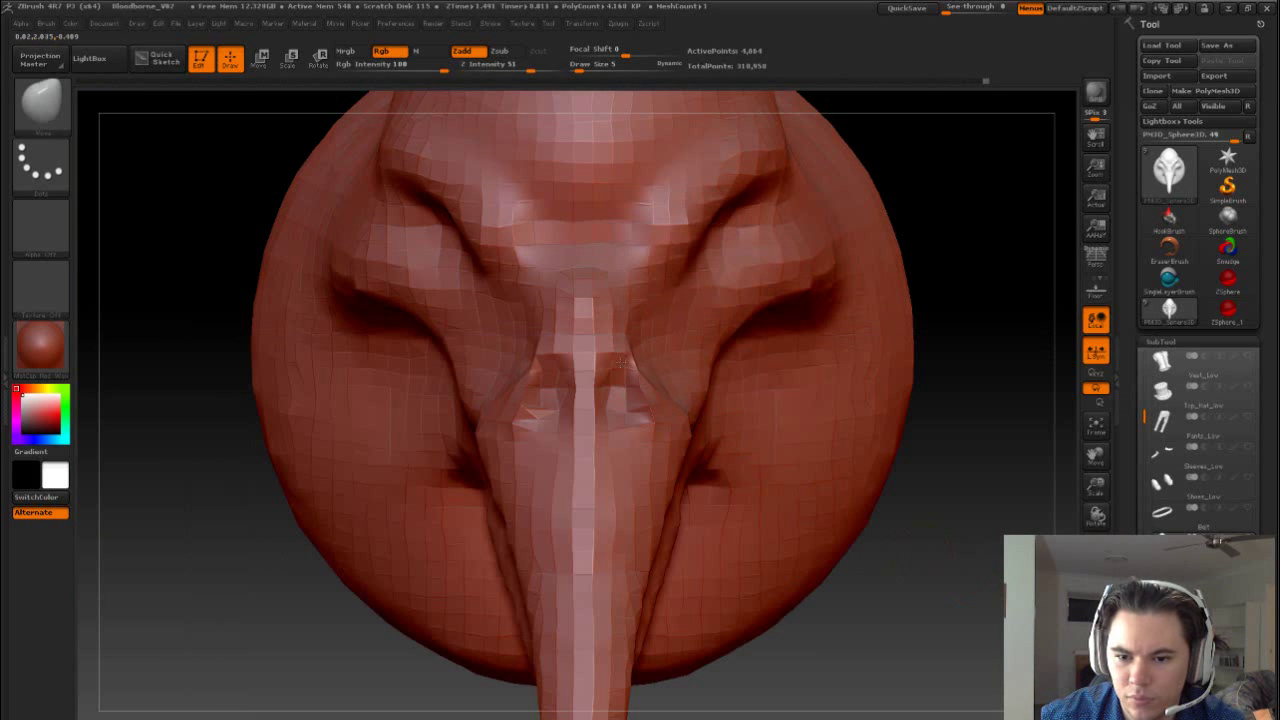
left_click_drag(953, 451, 700, 330)
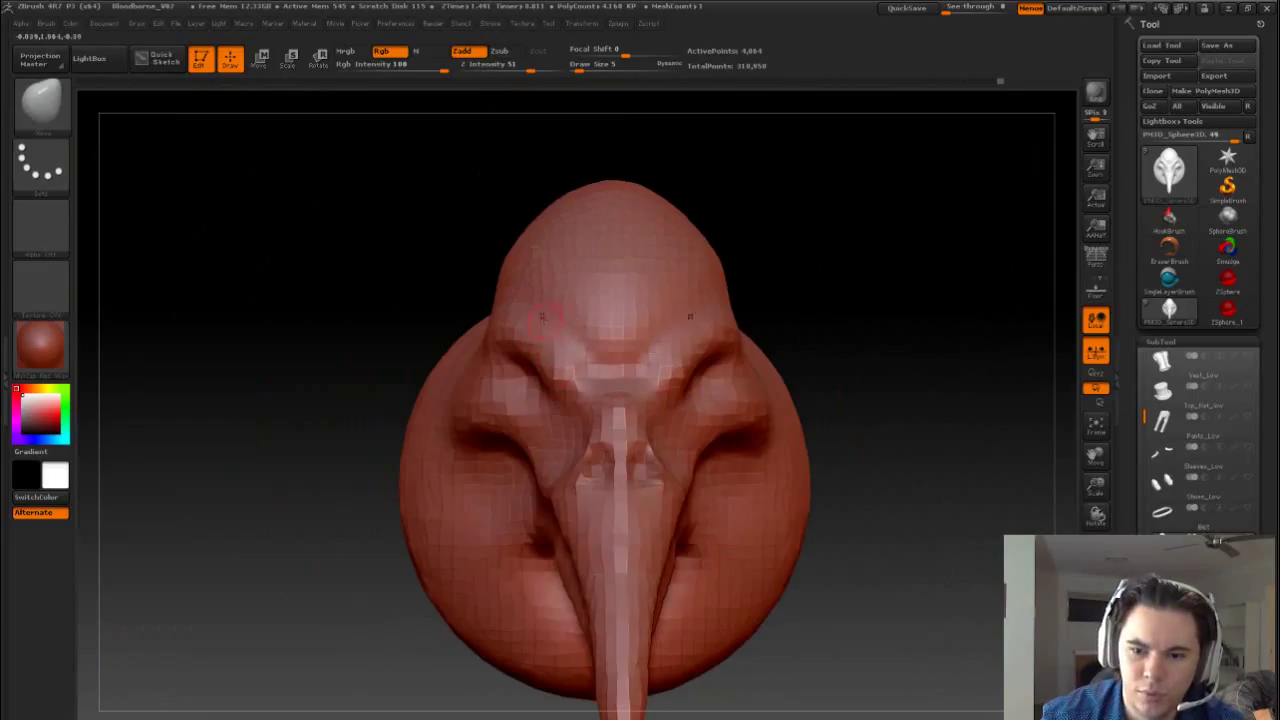
Pick an S sculpt brush and reduce its Draw Size to 4
key("s")
key("b")
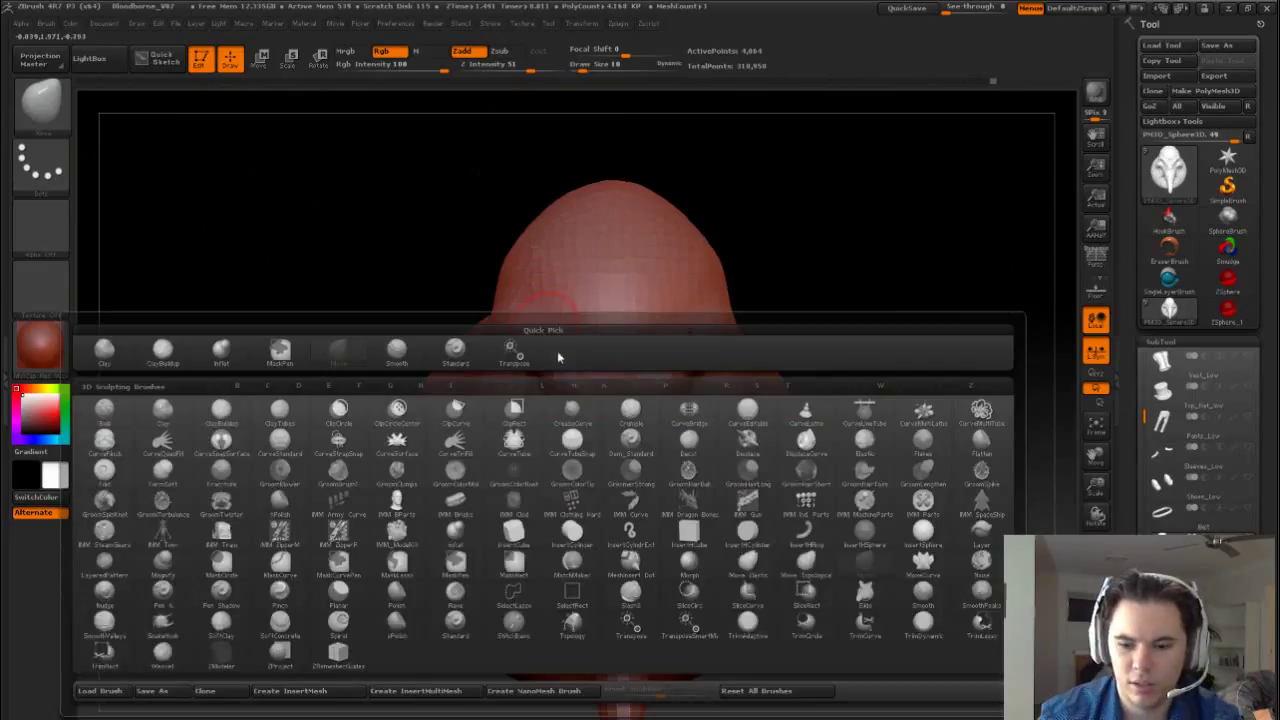
key("s")
left_click(449, 535)
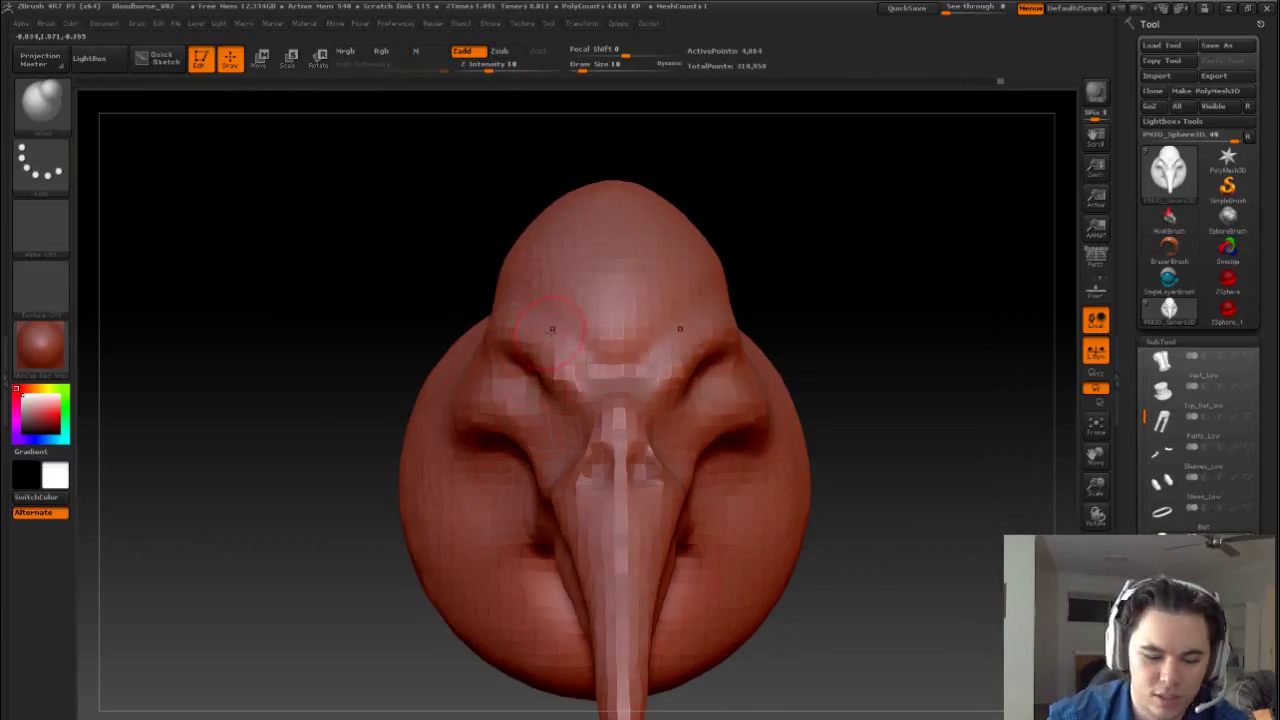
key("s")
left_click_drag(556, 326, 553, 326)
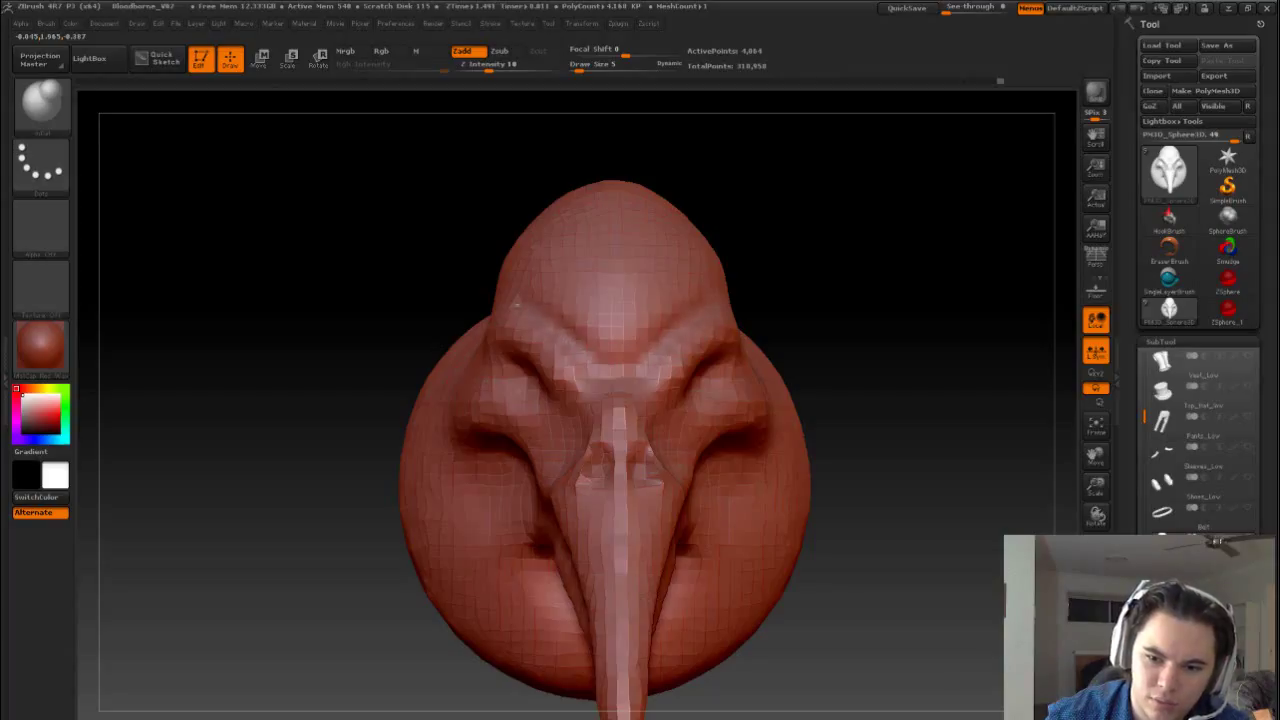
key("s")
Sculpt a brow ridge above the eye sockets, then smooth the surface
left_click_drag(540, 300, 591, 370)
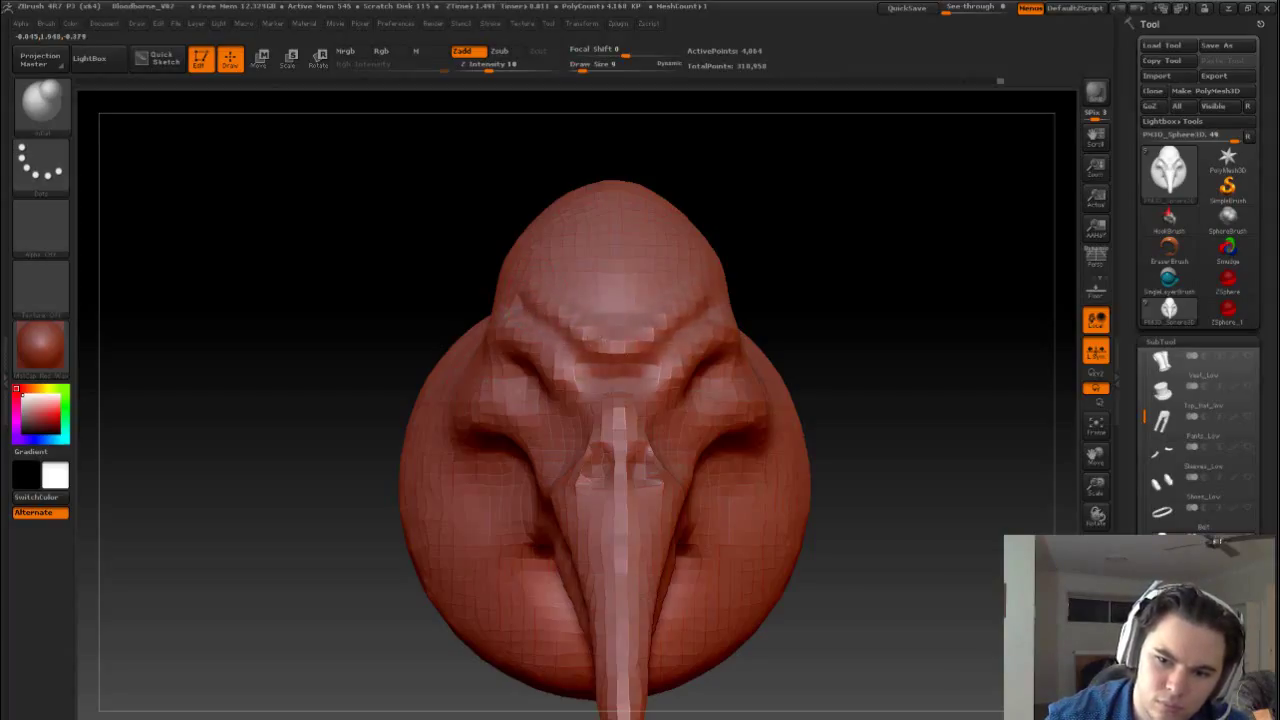
left_click_drag(780, 350, 849, 300)
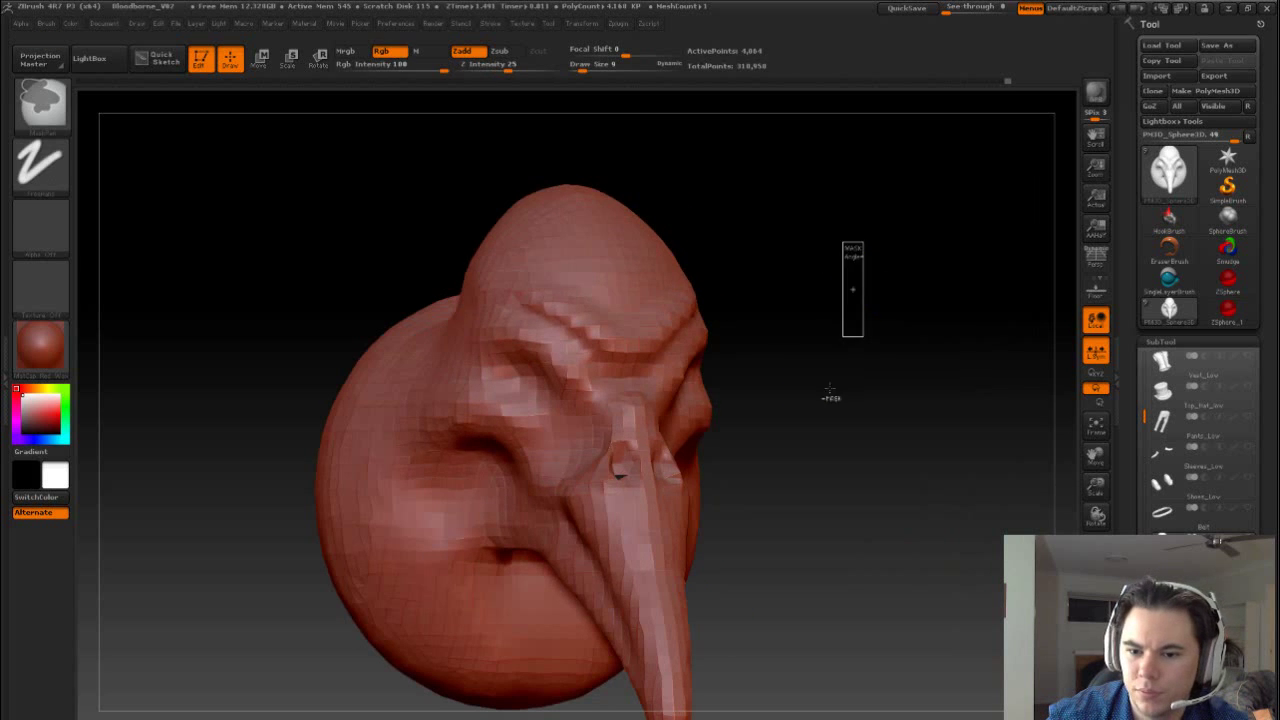
mouse_move(870, 402)
left_mouse_down()
mouse_move(794, 371)
mouse_move(706, 366)
mouse_move(751, 371)
mouse_move(828, 476)
mouse_move(547, 297)
left_mouse_up()
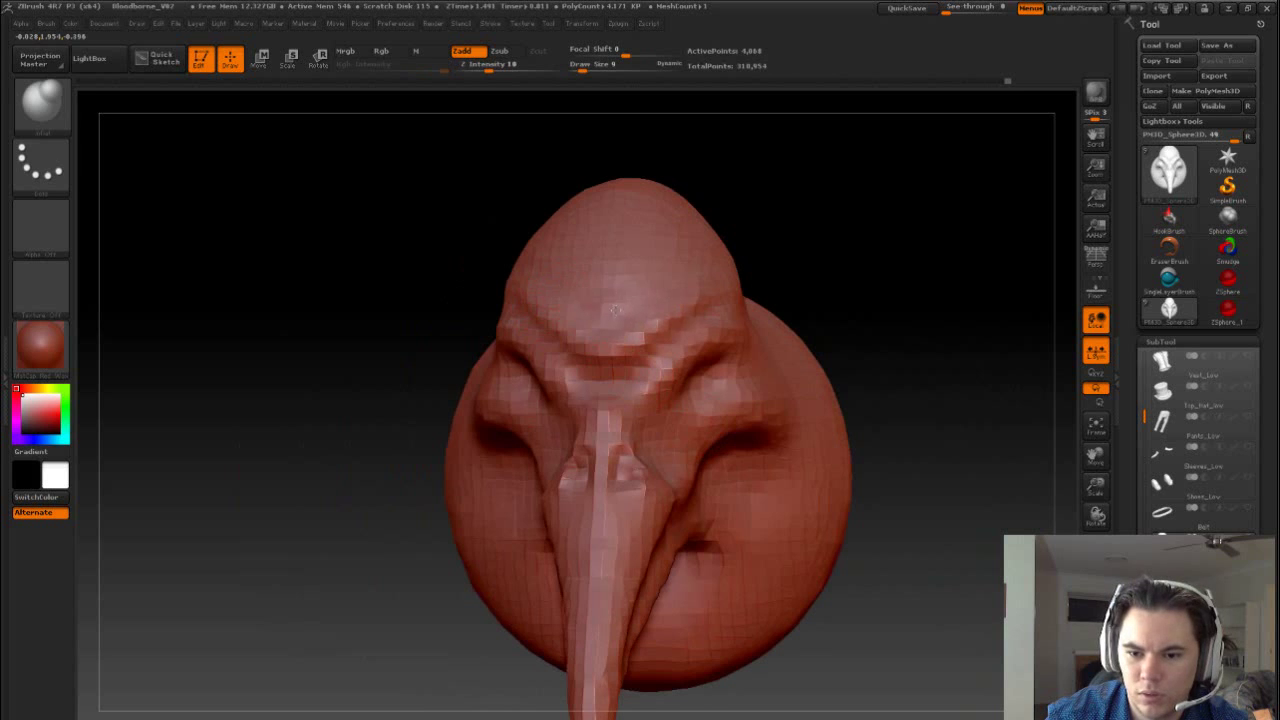
key("shift")
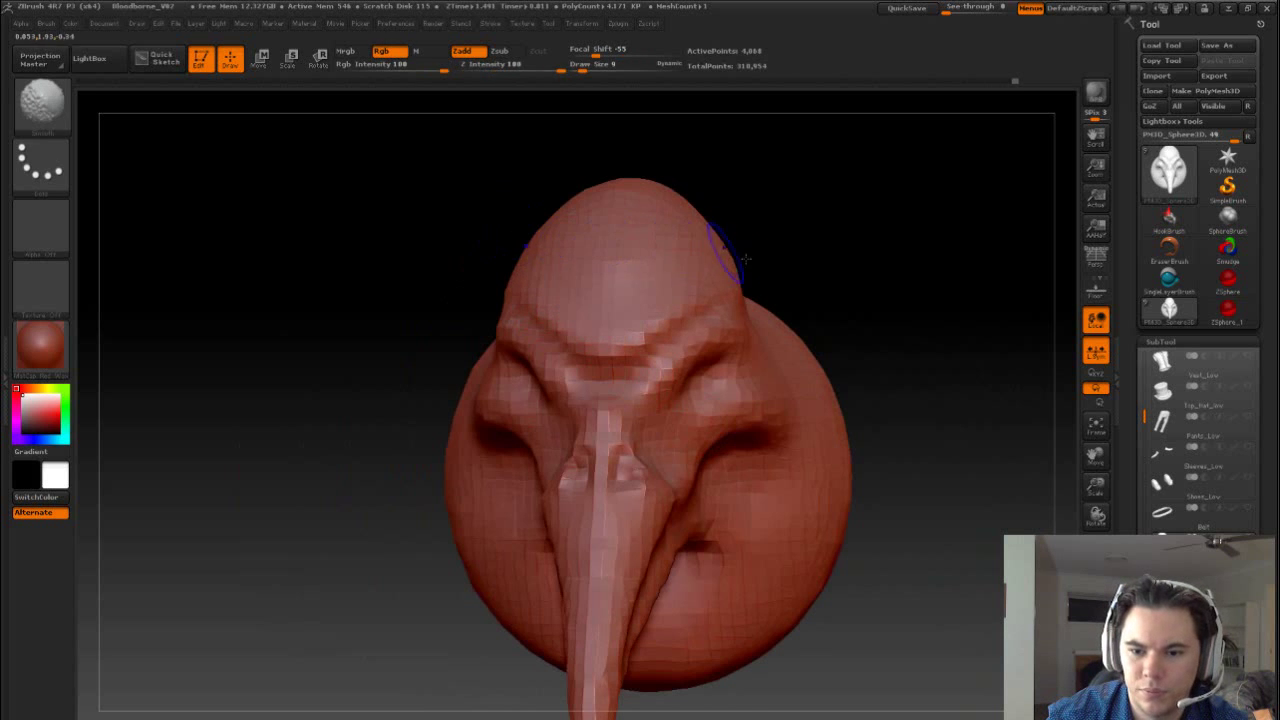
mouse_move(745, 259)
left_mouse_down()
mouse_move(908, 280)
mouse_move(754, 264)
mouse_move(651, 549)
mouse_move(657, 671)
mouse_move(520, 540)
left_mouse_up()
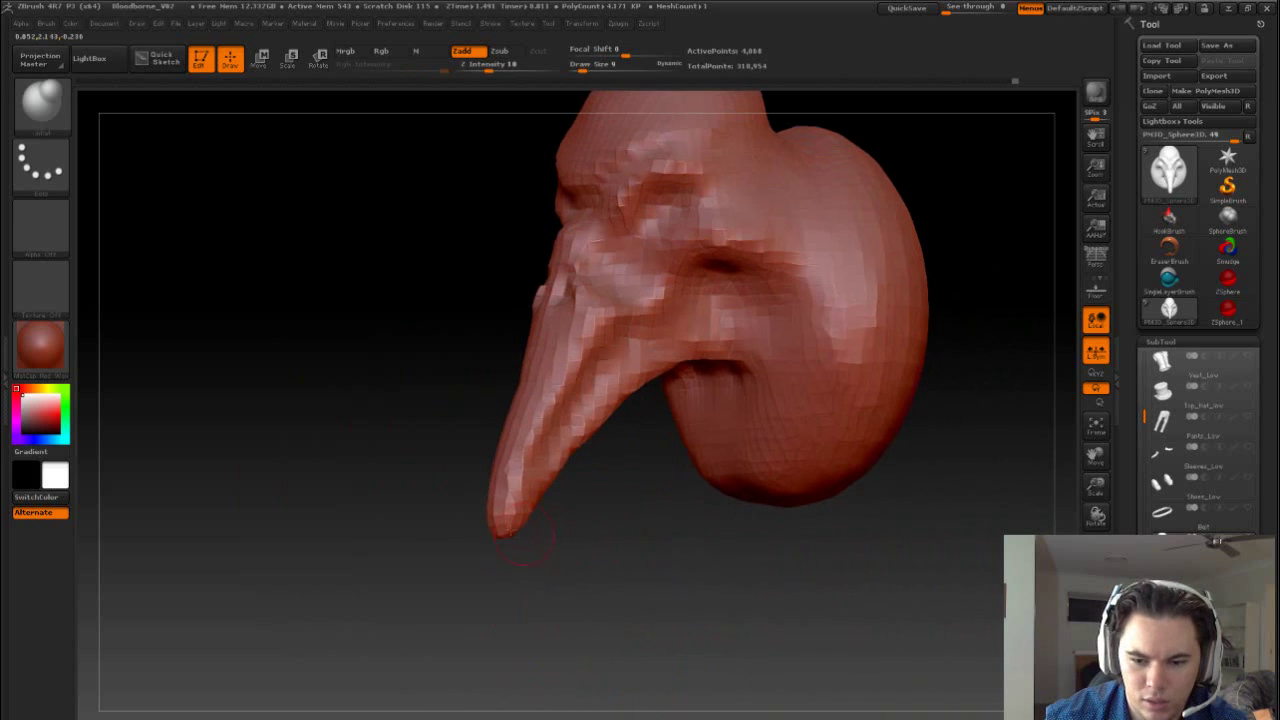
Enlarge the brush and turn the skull so the beak points right and dips lower
key("s")
left_click_drag(506, 477, 508, 470)
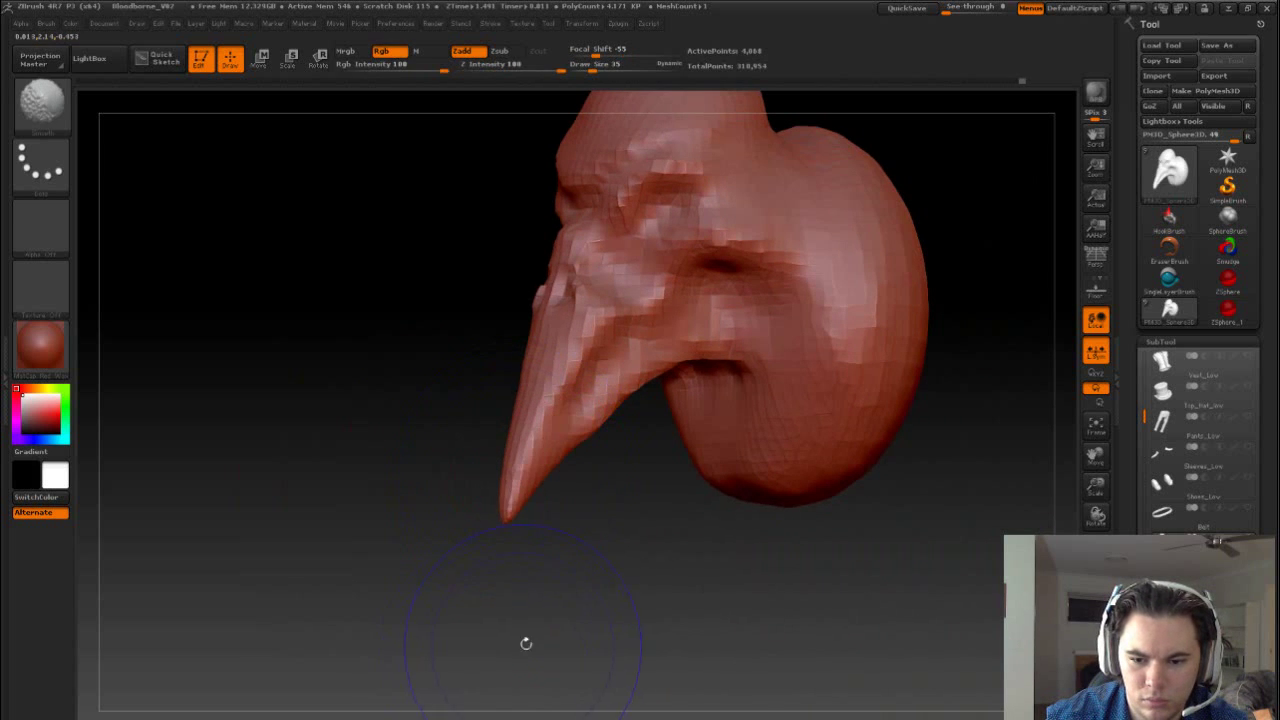
mouse_move(523, 646)
left_mouse_down()
mouse_move(590, 606)
mouse_move(669, 603)
mouse_move(651, 575)
left_mouse_up()
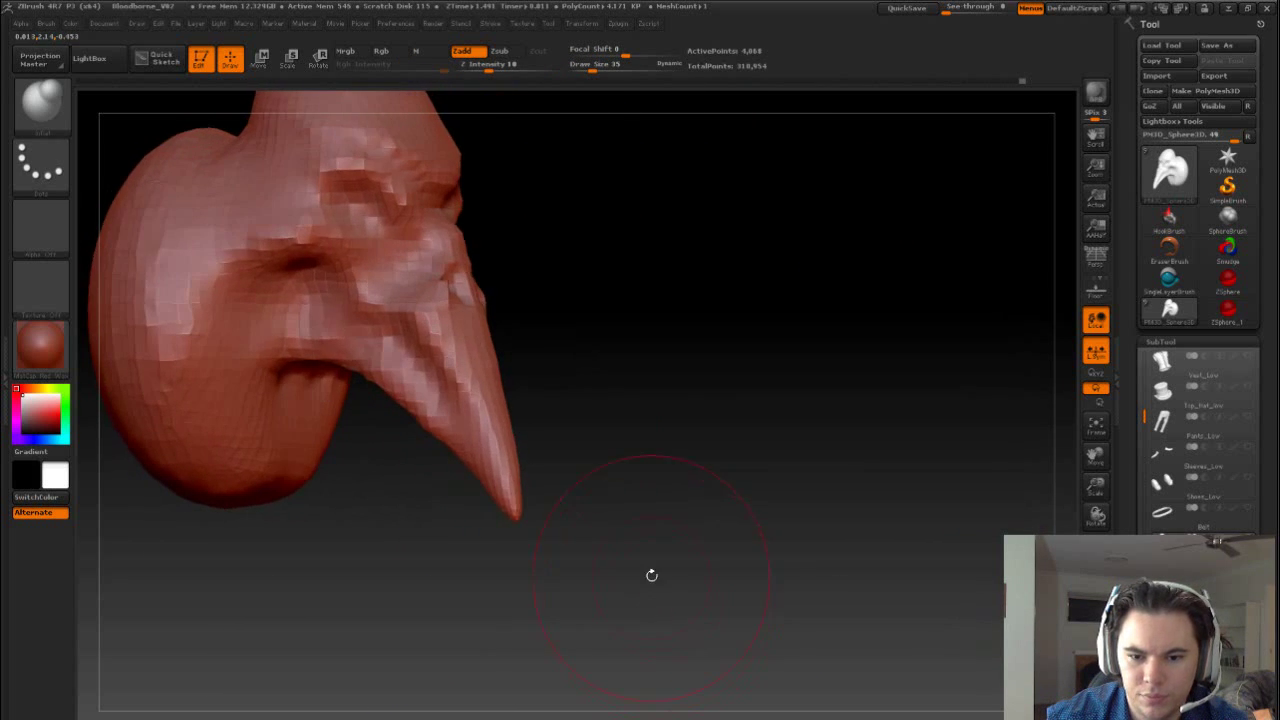
left_click_drag(632, 533, 634, 523)
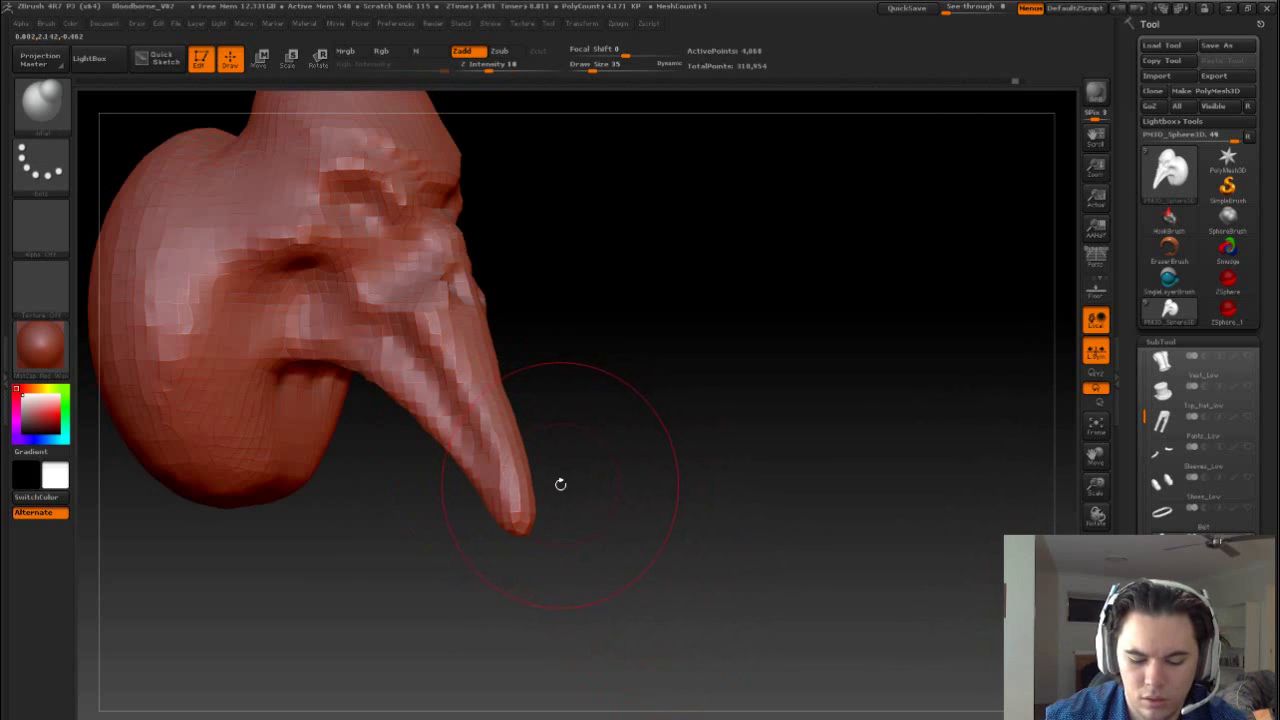
Narrow and sharpen the beak toward its tip with the Pinch brush
key("b")
key("p")
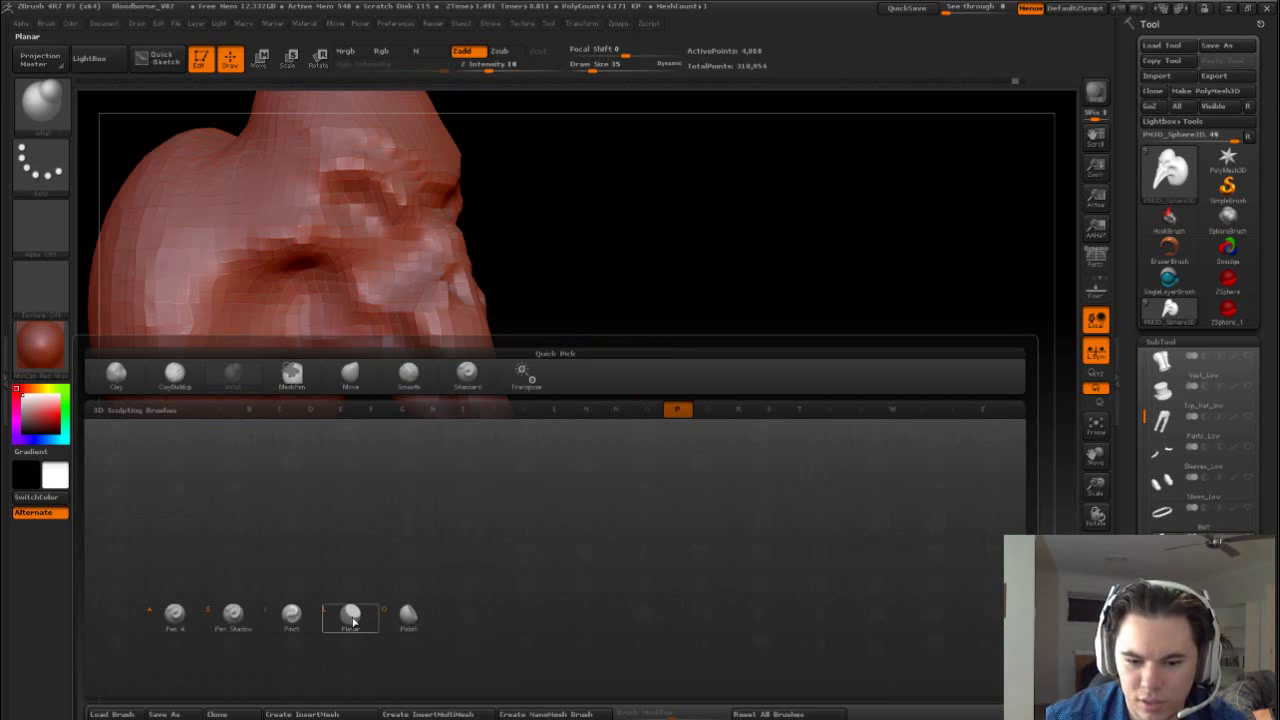
left_click(292, 617)
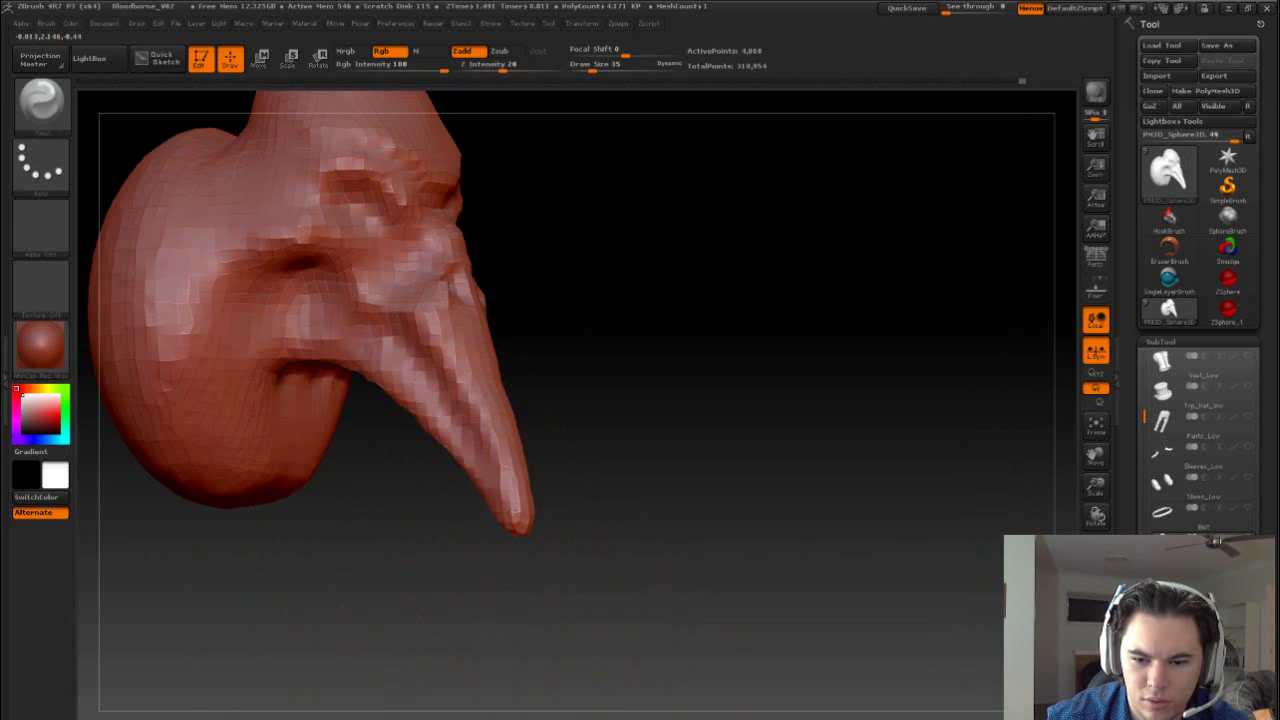
mouse_move(461, 442)
left_mouse_down()
mouse_move(469, 391)
mouse_move(525, 515)
left_mouse_up()
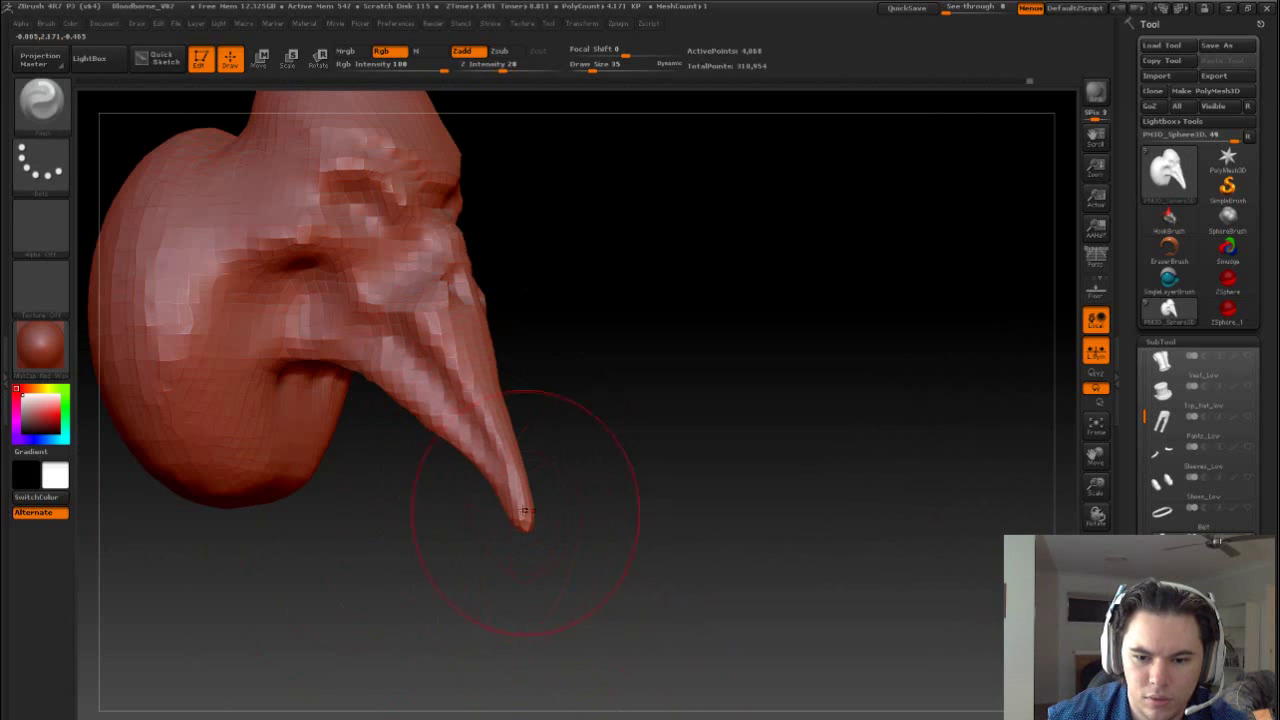
mouse_move(560, 420)
left_mouse_down()
mouse_move(634, 443)
mouse_move(491, 453)
left_mouse_up()
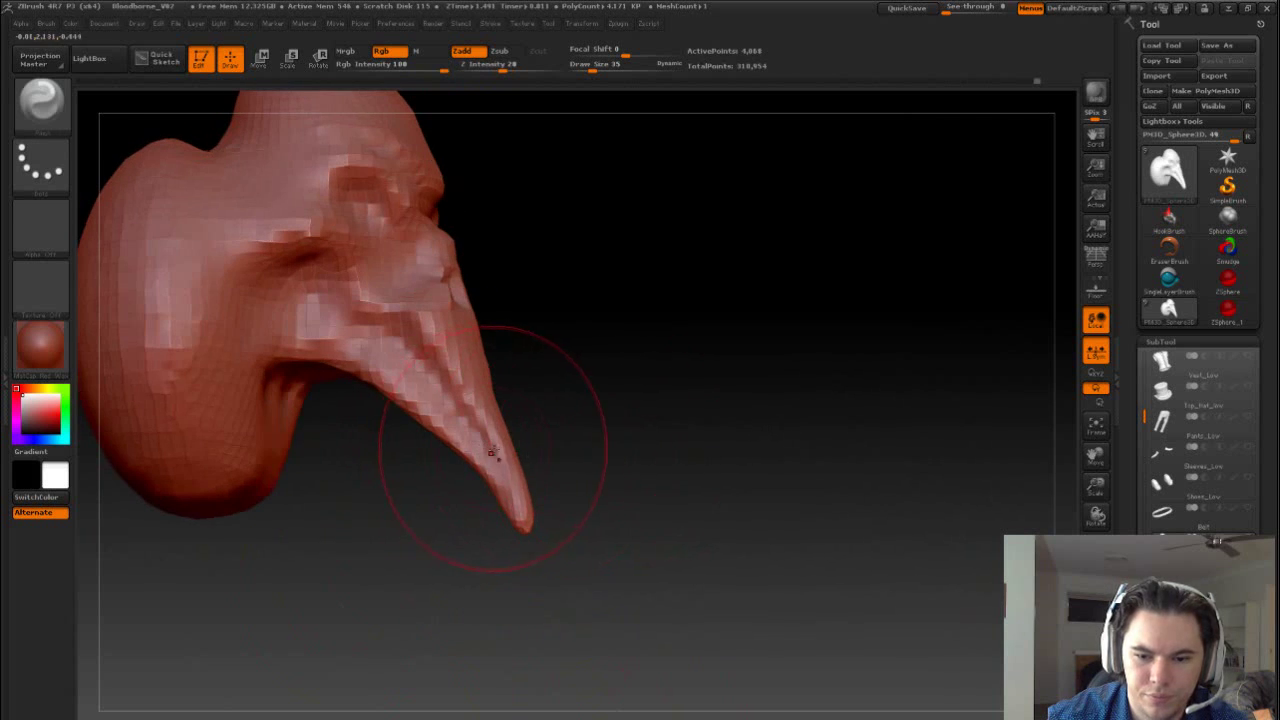
Bulge out the beak's upper bridge with the Move brush and review from several angles
key("b")
left_click(920, 586)
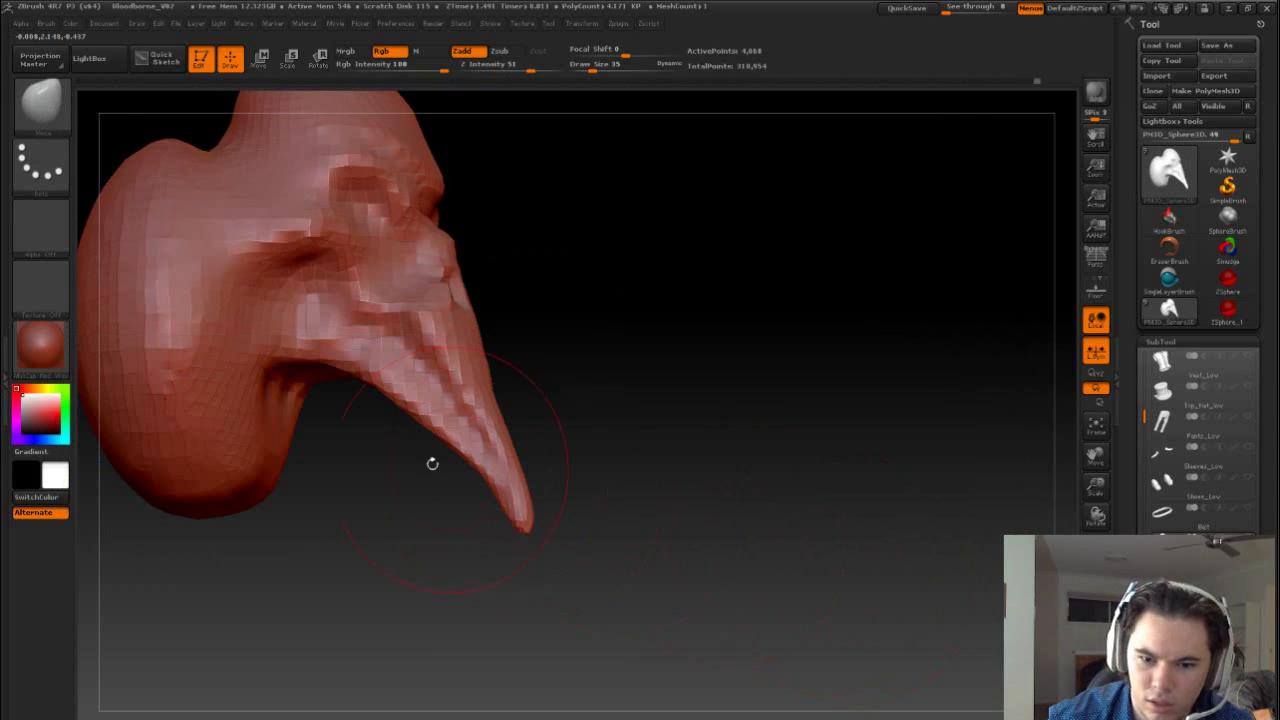
key("s")
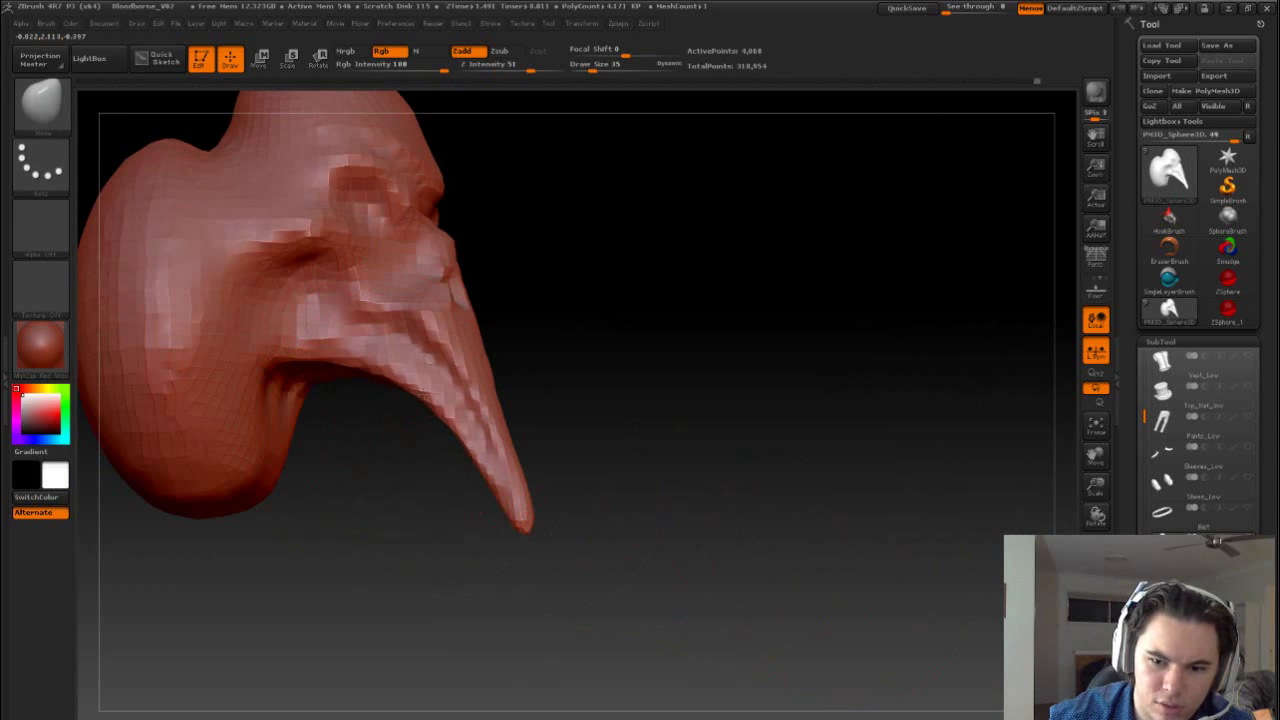
left_click_drag(497, 377, 472, 305)
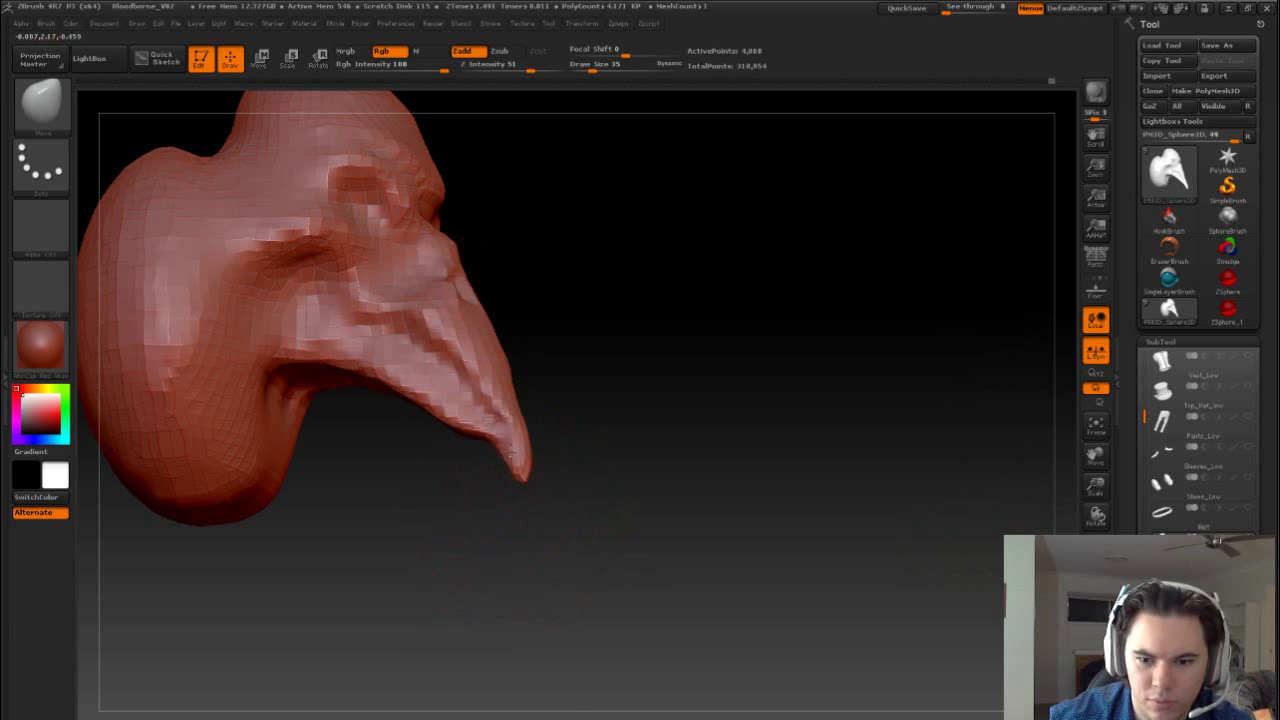
left_click_drag(620, 450, 523, 423)
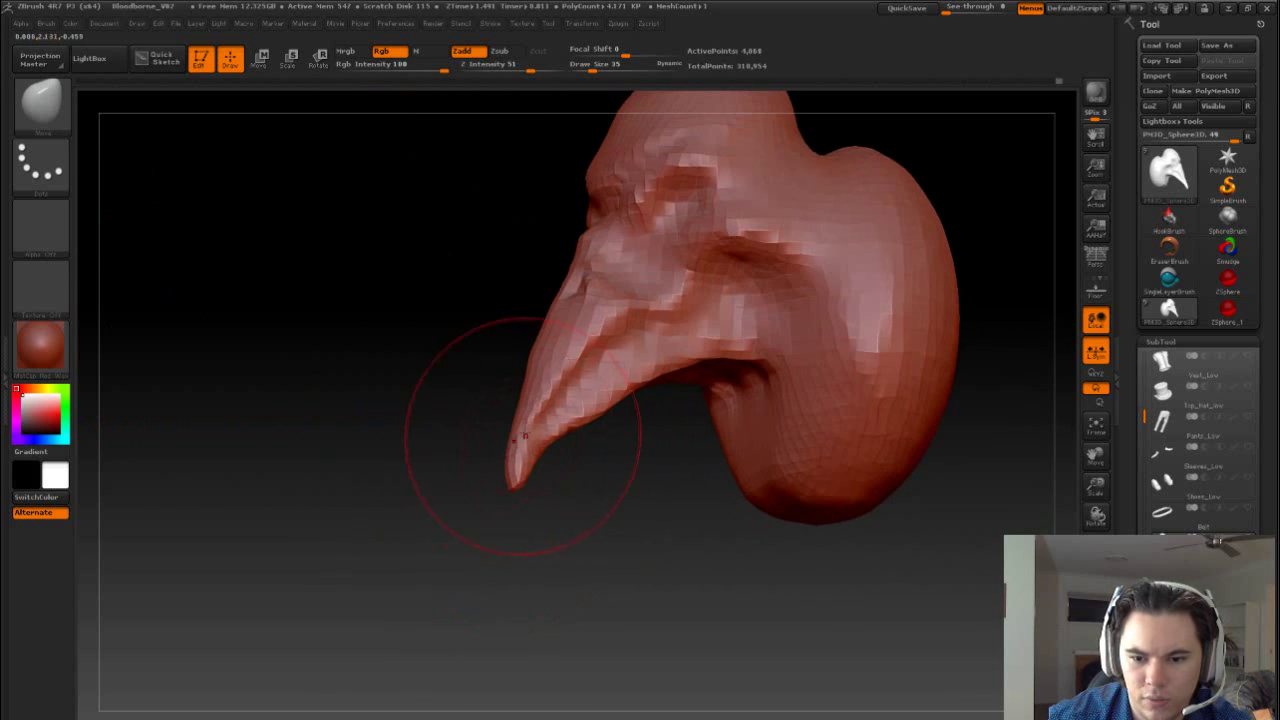
left_click_drag(551, 466, 731, 371)
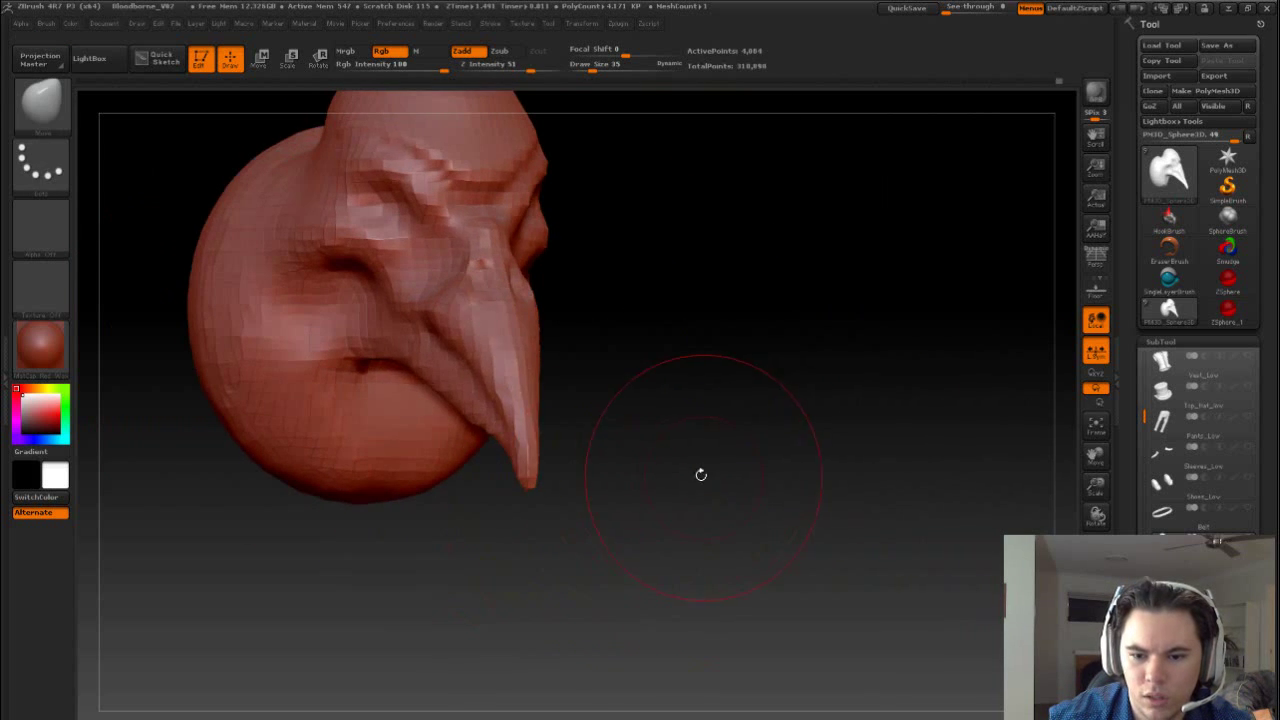
left_click_drag(700, 471, 866, 360)
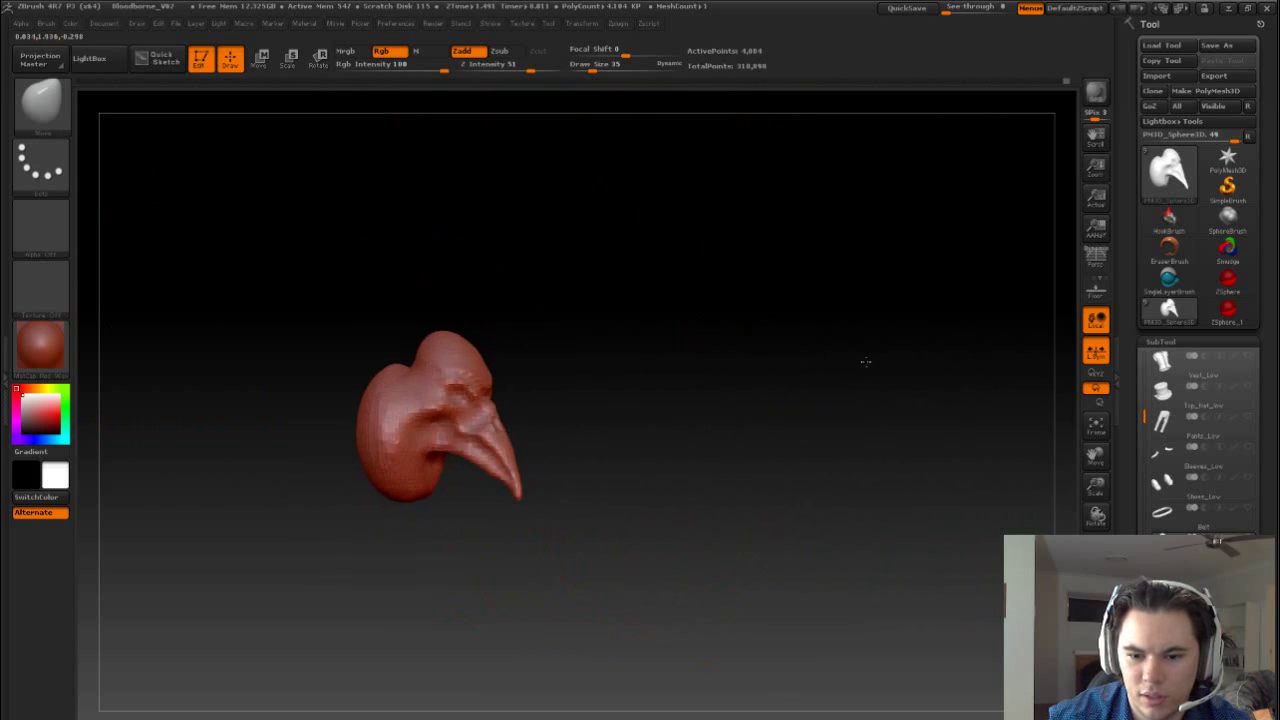
Shrink the crow skull with Transpose Scale in several passes, to under half its size
left_click_drag(802, 430, 871, 417)
left_click_drag(690, 468, 600, 477)
key("e")
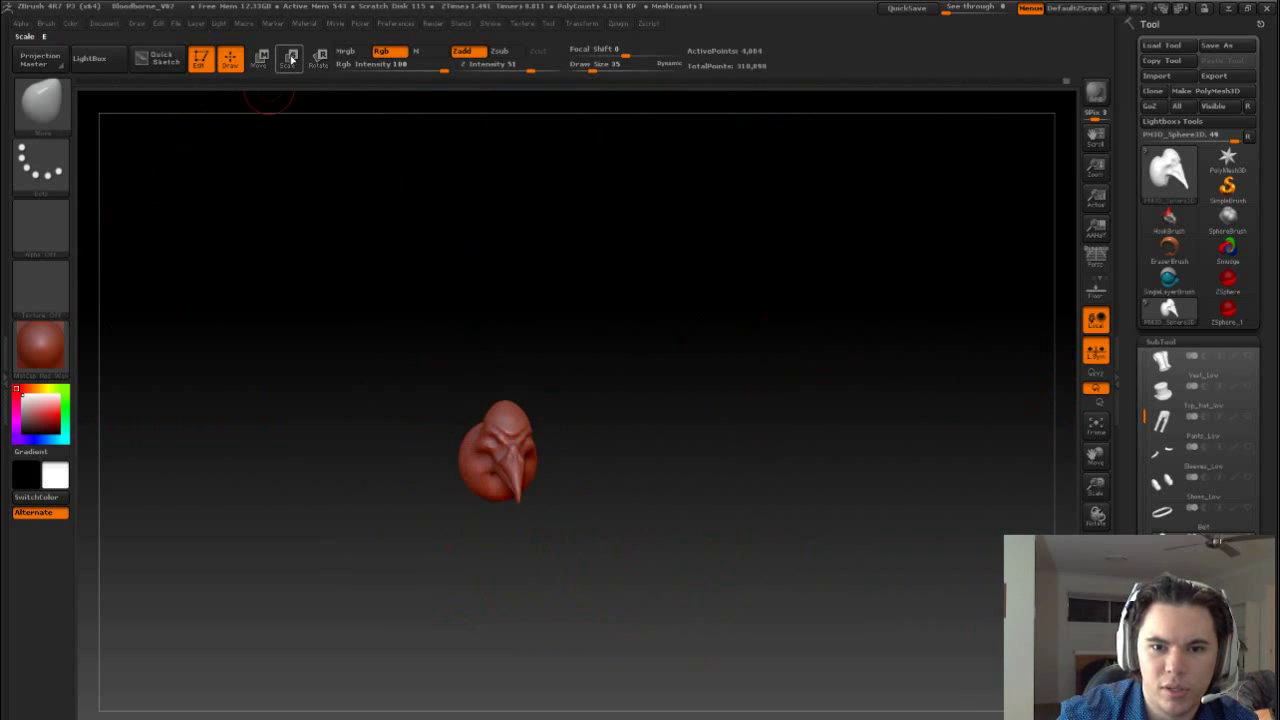
left_click_drag(666, 450, 725, 582)
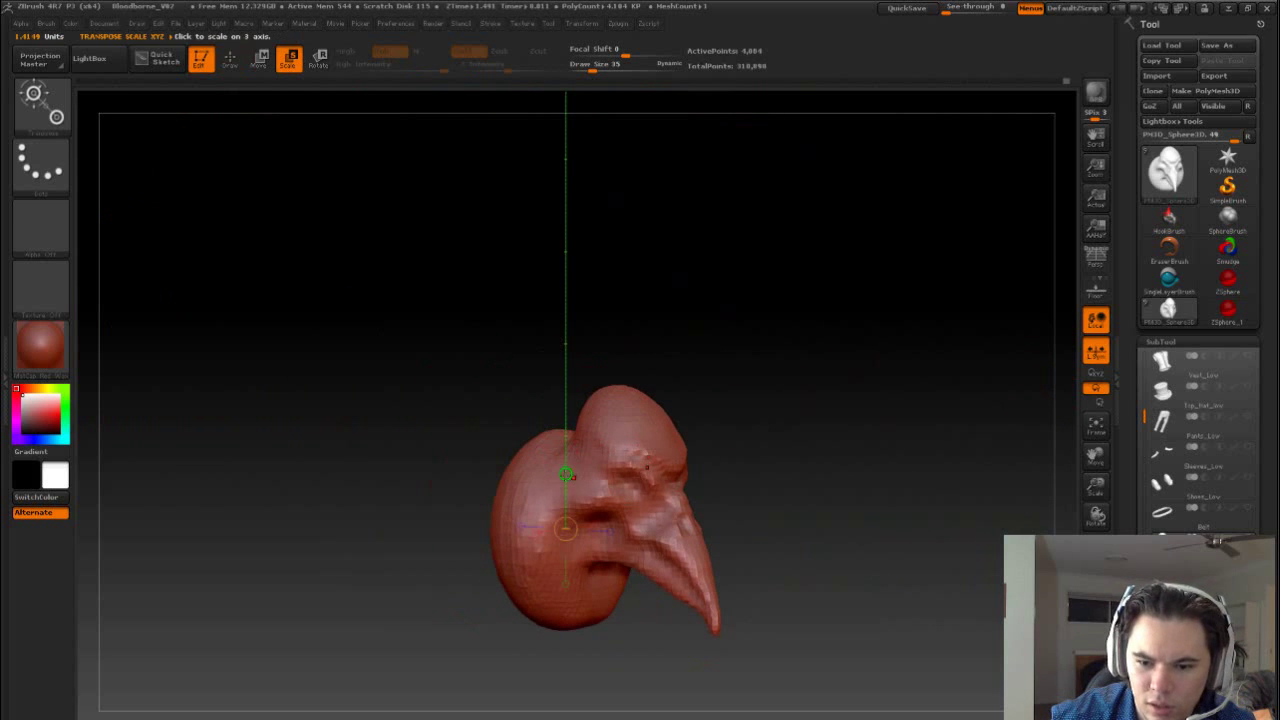
left_click_drag(566, 474, 566, 191, "alt")
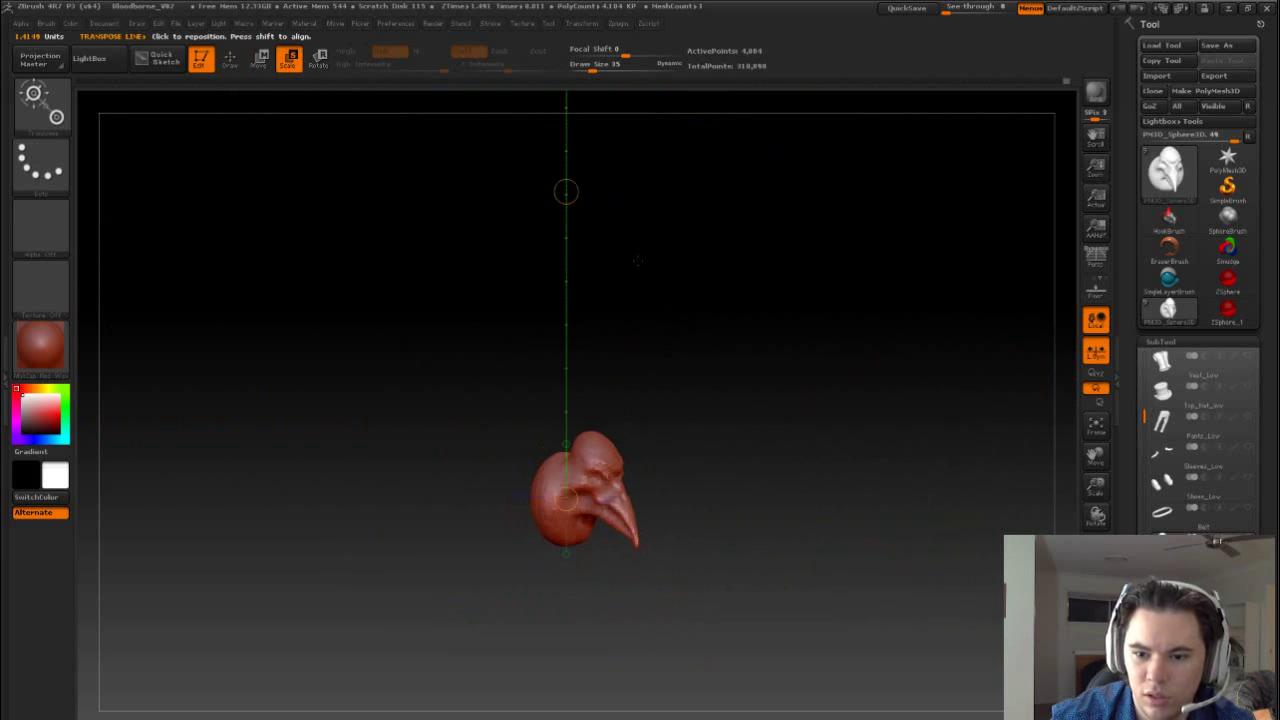
left_click_drag(676, 320, 557, 400, "alt")
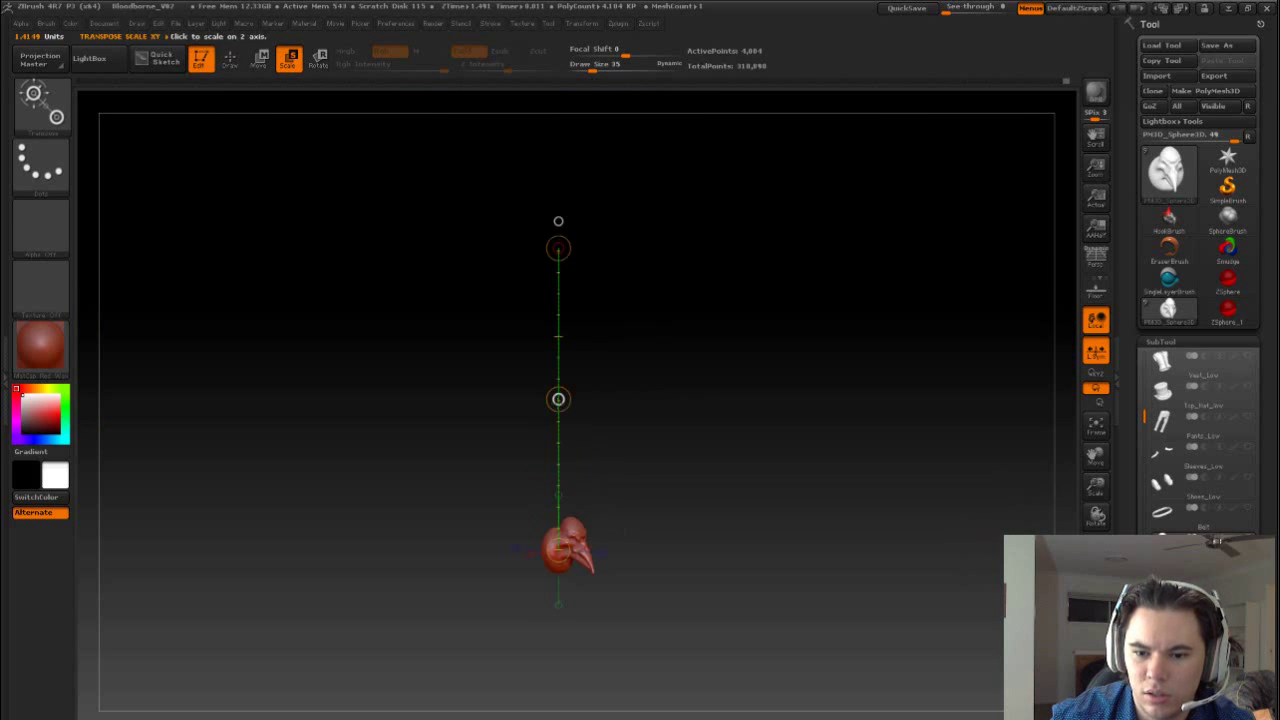
left_click_drag(558, 550, 558, 248)
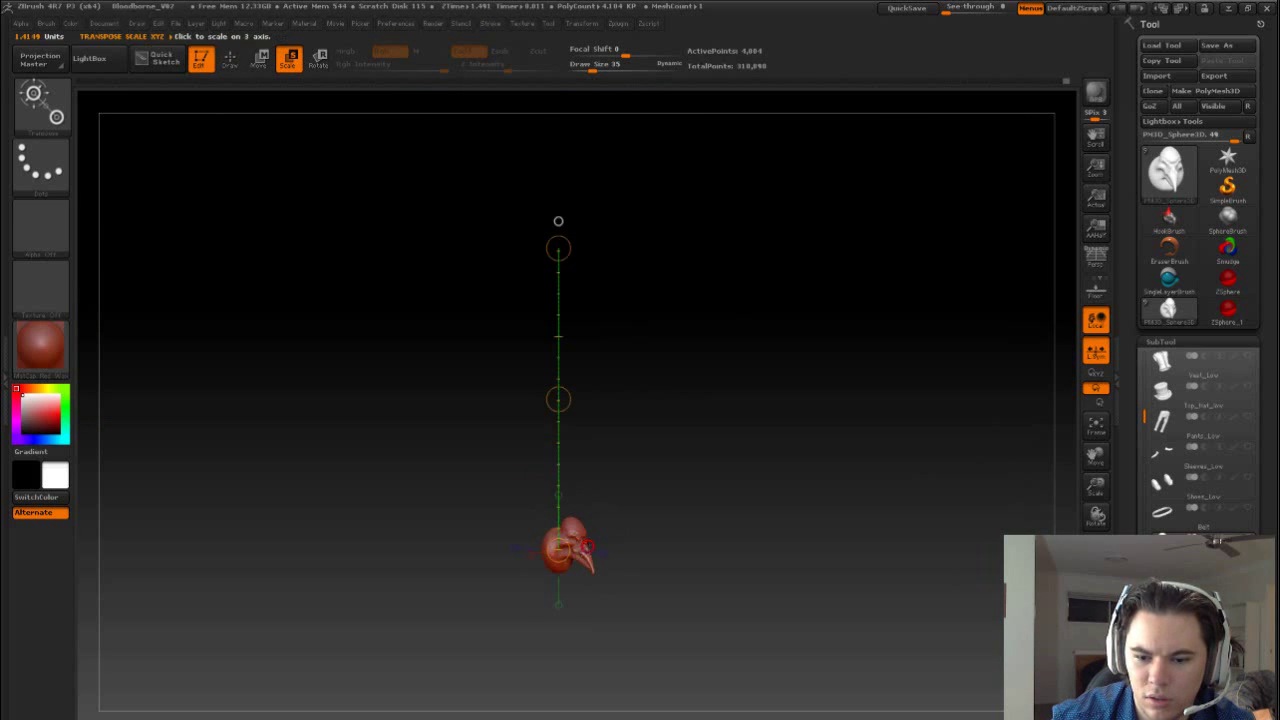
left_click(558, 221)
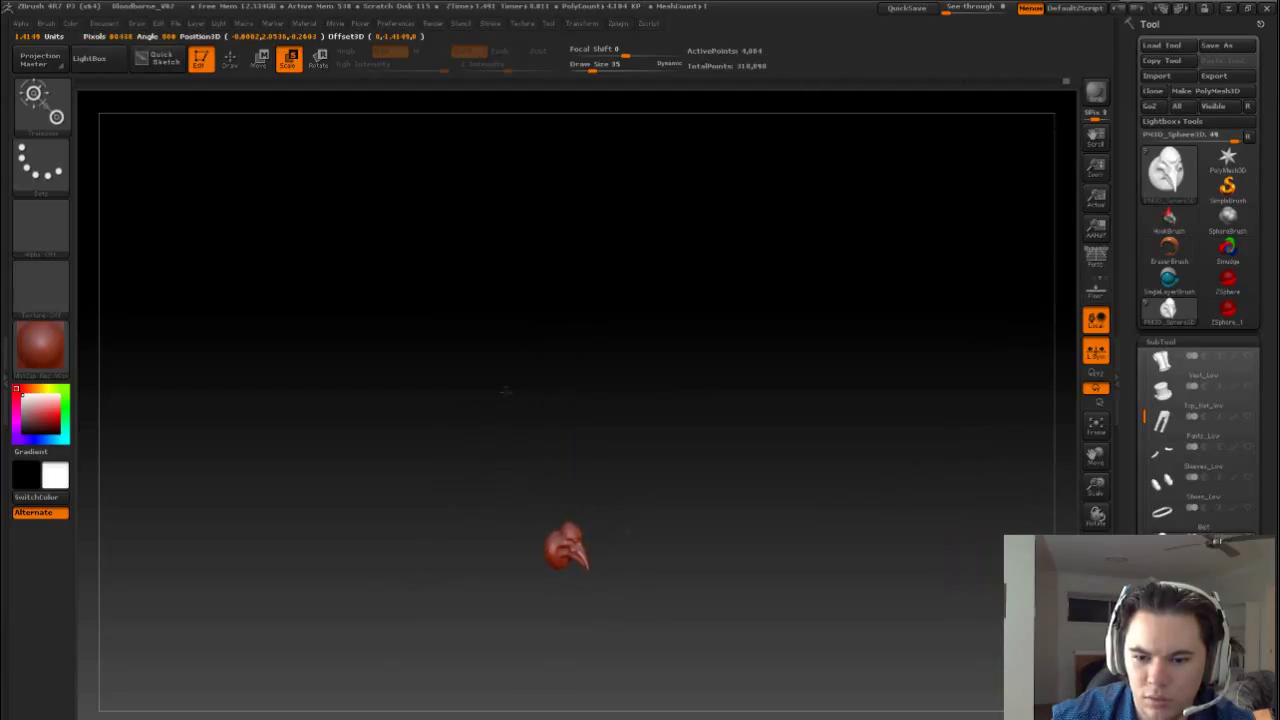
left_click_drag(563, 534, 557, 222)
left_click(557, 249)
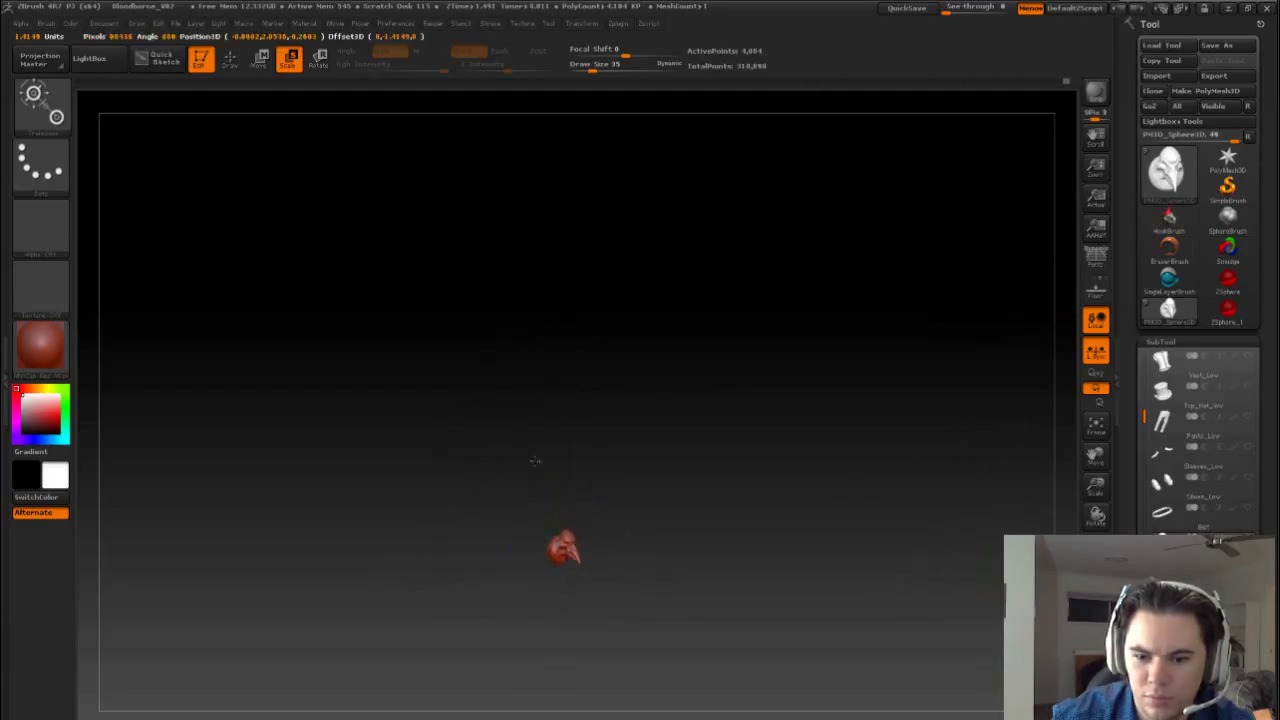
left_click_drag(535, 461, 622, 427)
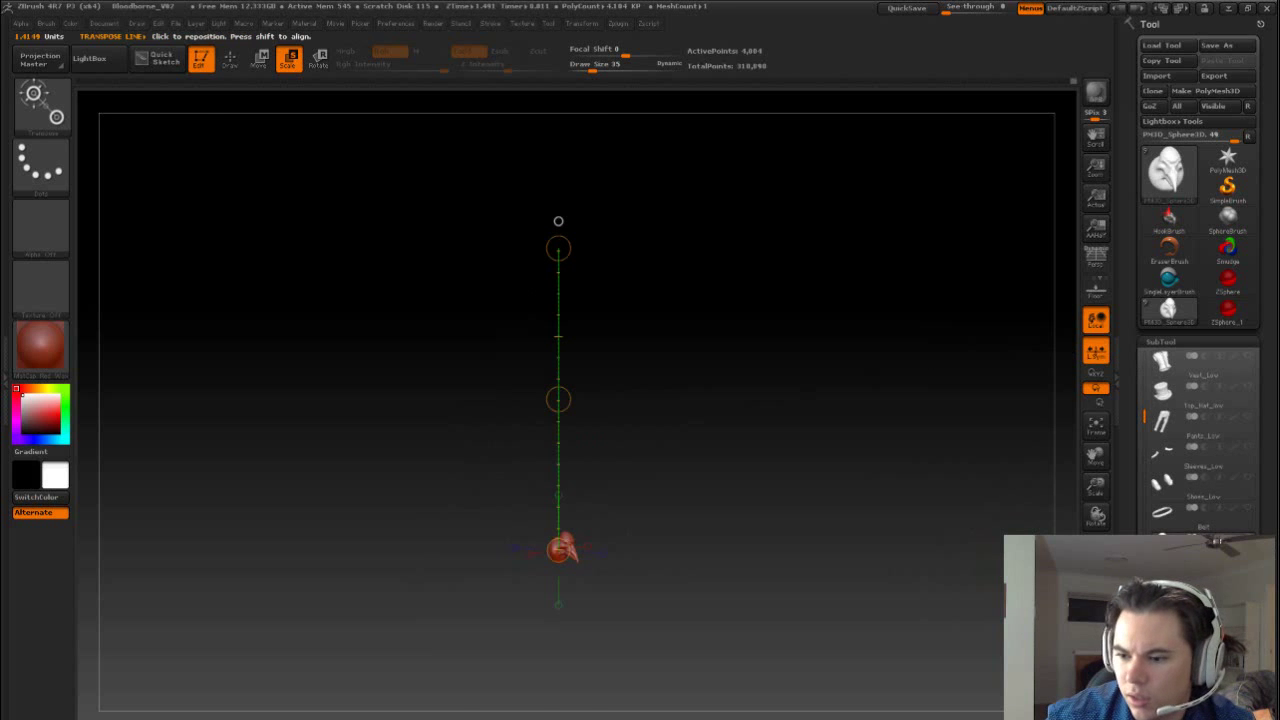
Show the full character, frame the belt, and move the small skull onto the belt's front
left_click(793, 536, "ctrl+shift")
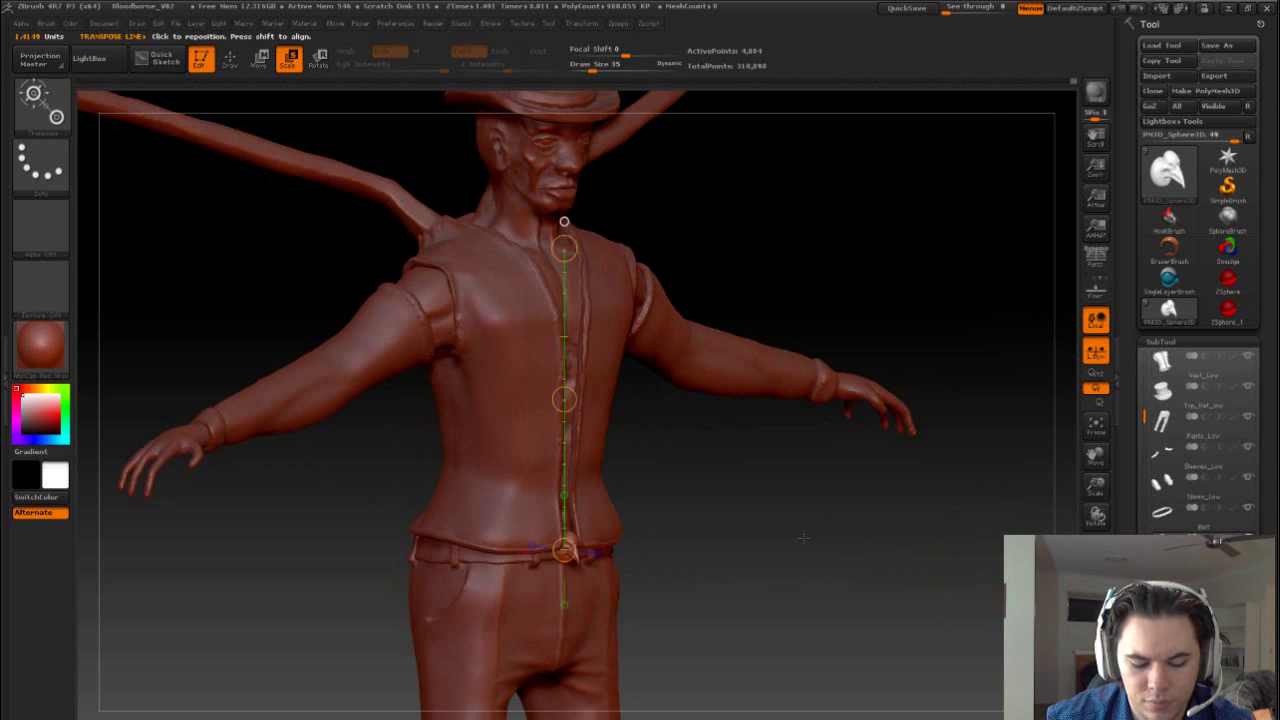
key("f")
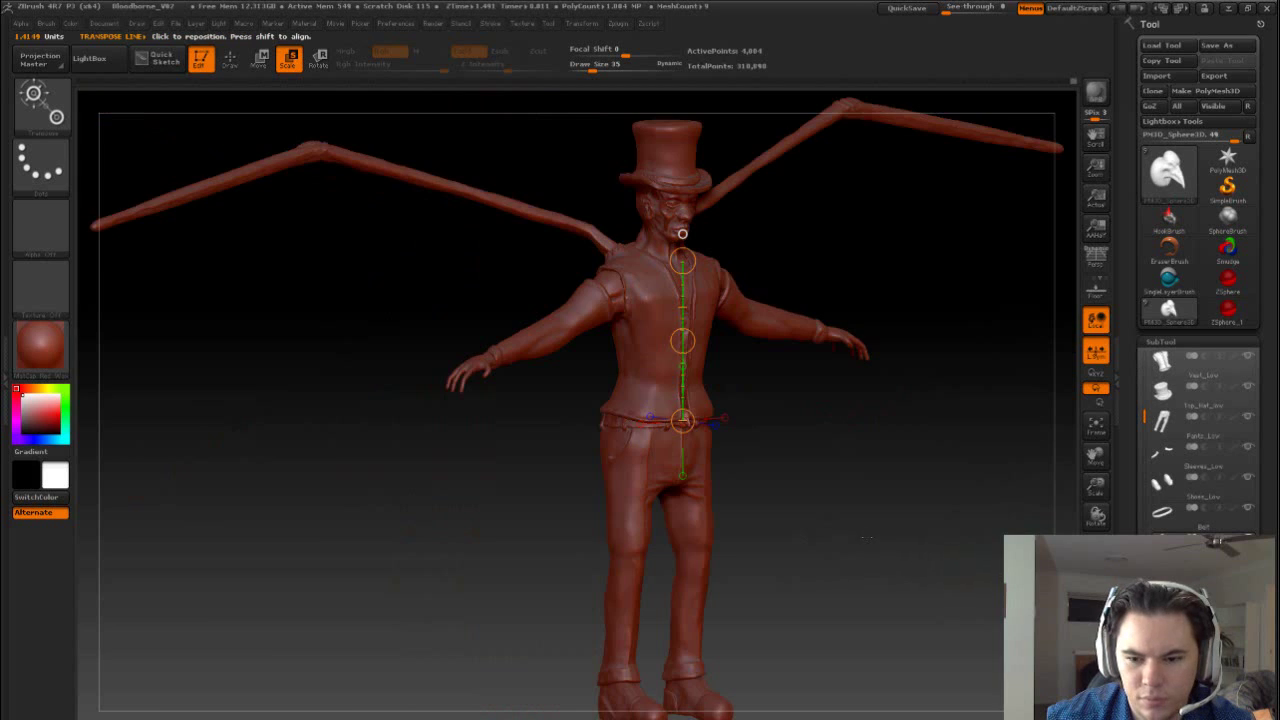
key("f")
key("f")
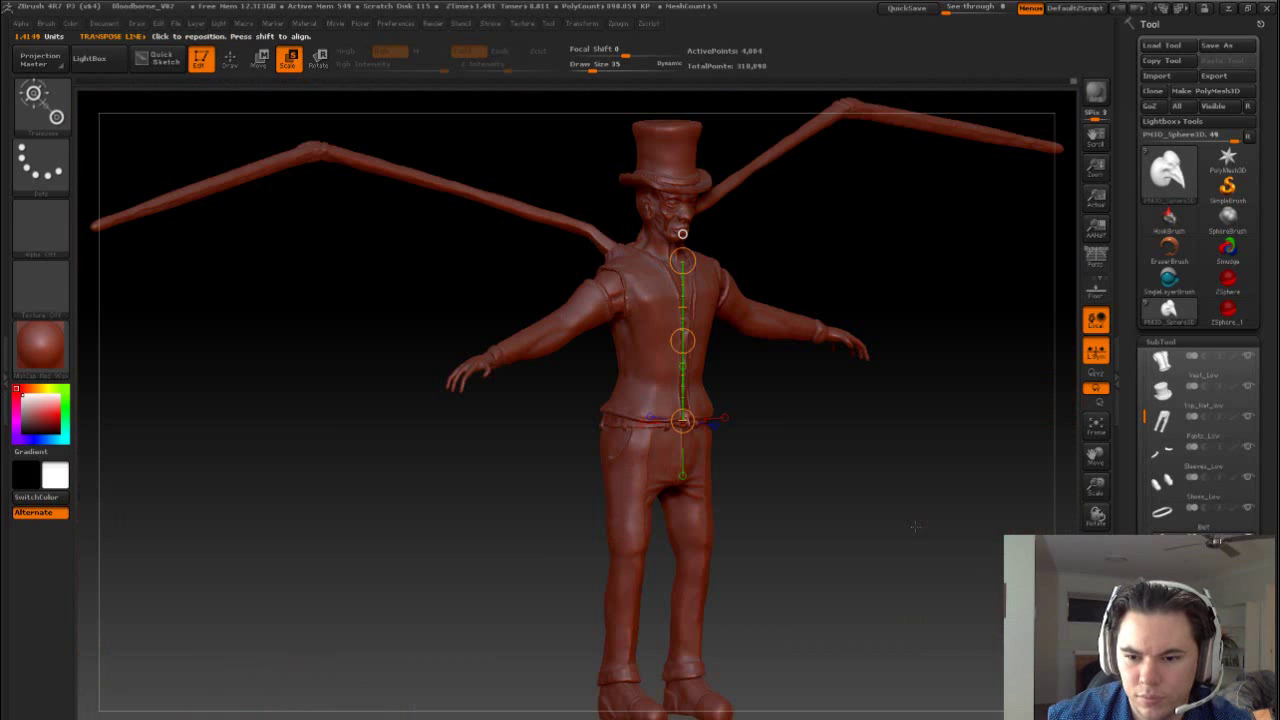
key("f")
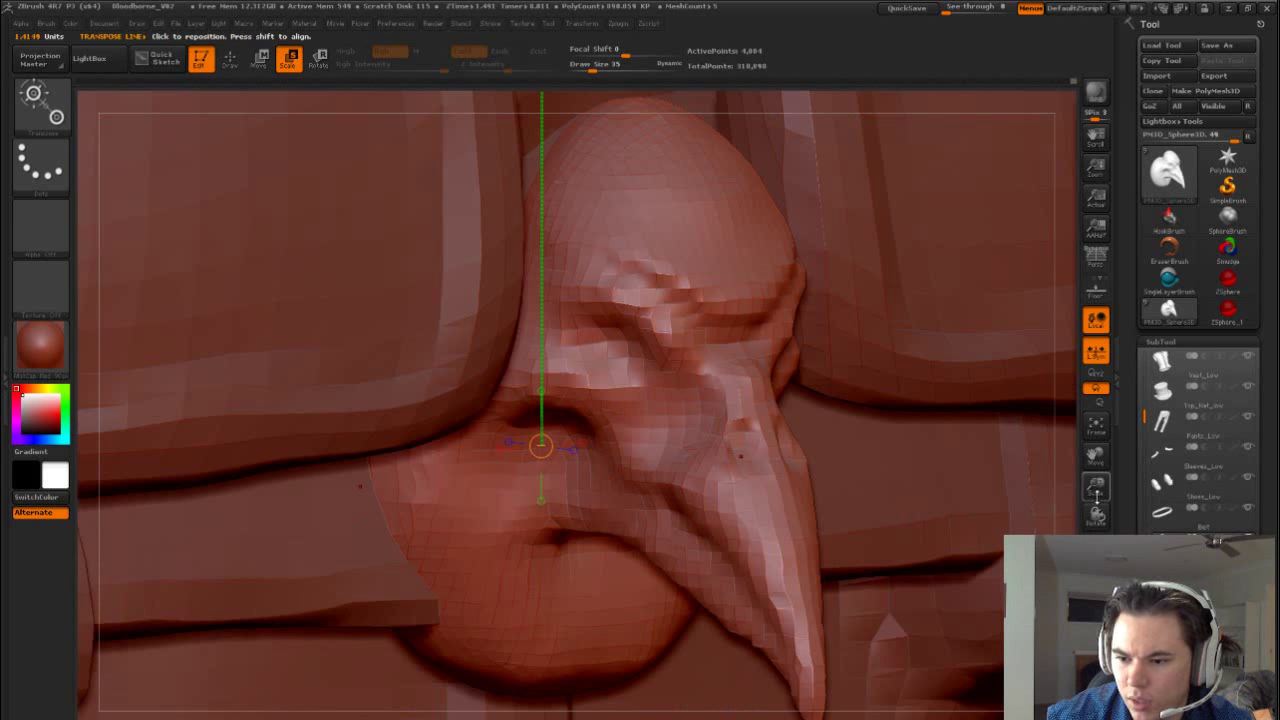
left_click_drag(1097, 470, 821, 389)
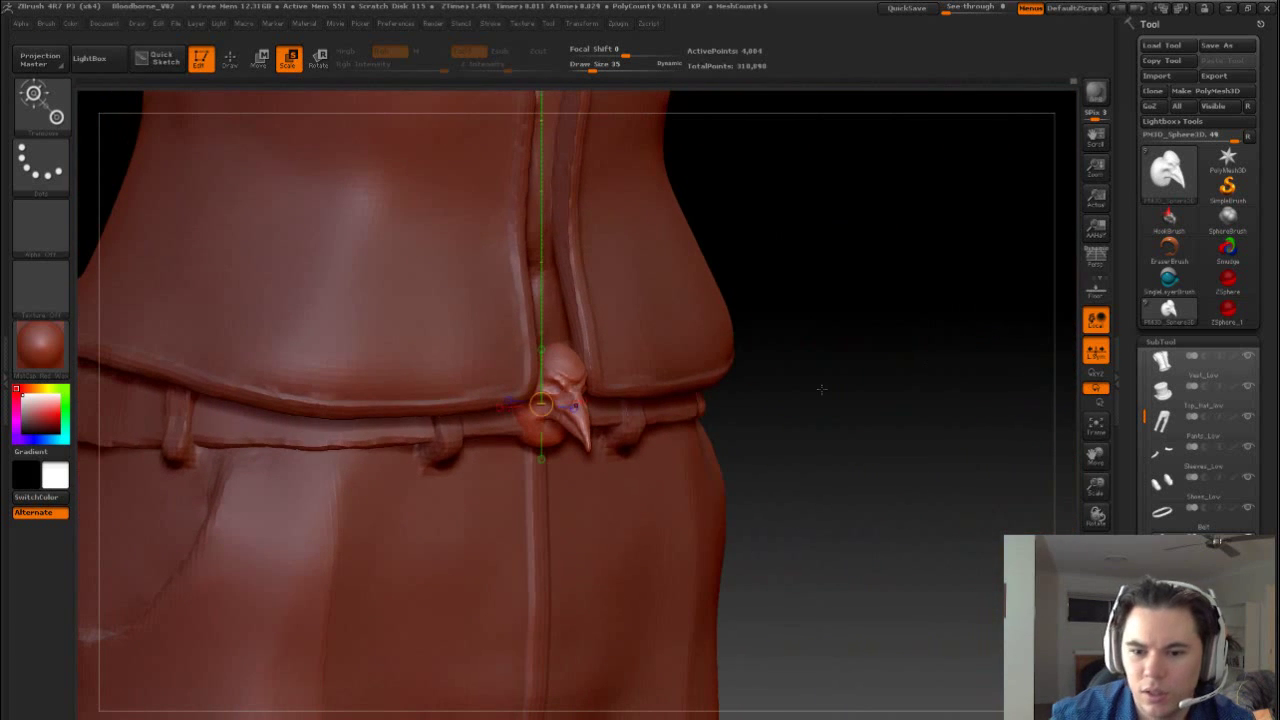
left_click(259, 58)
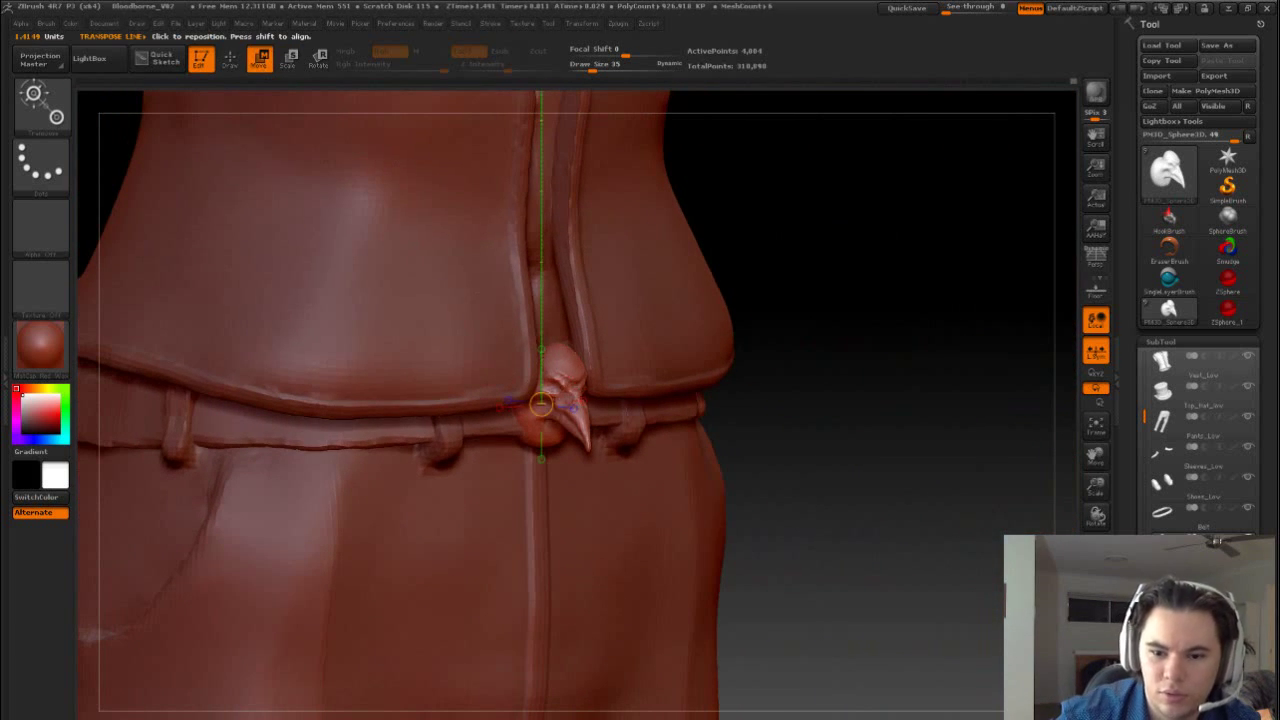
left_click_drag(573, 408, 840, 445)
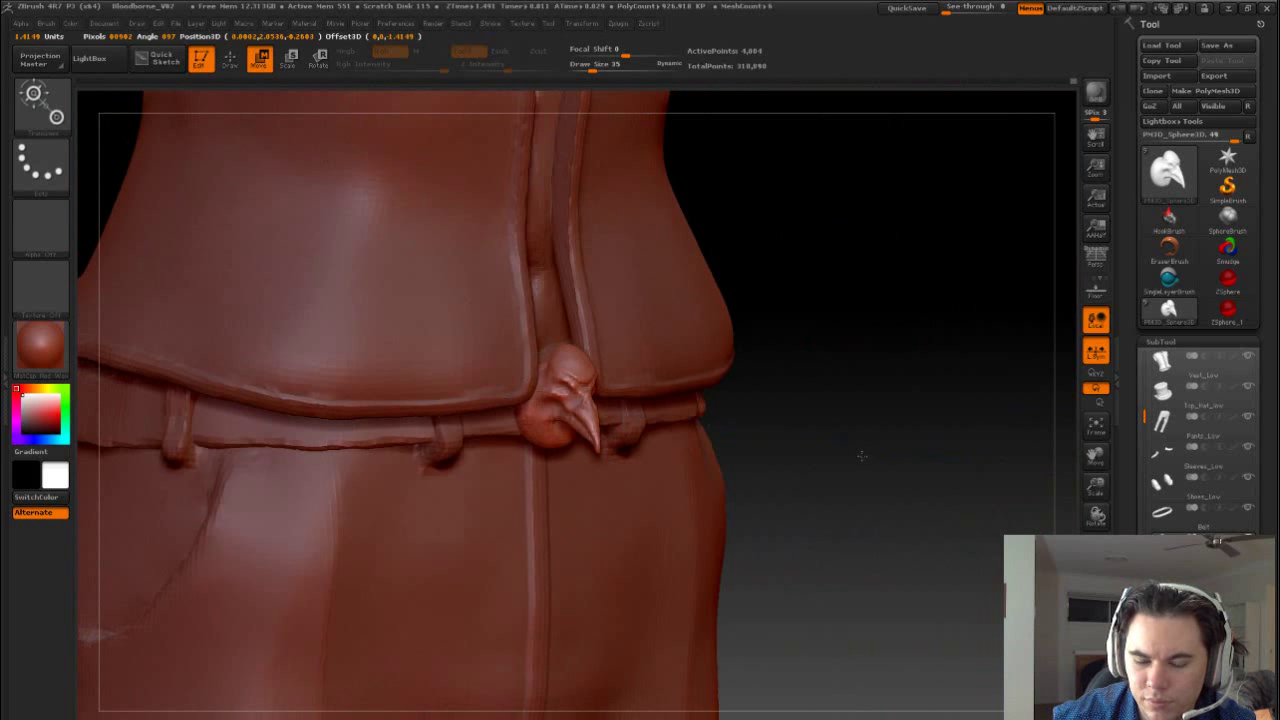
Orbit around the figure's side and back to check the buckle placement
left_click_drag(862, 456, 200, 414)
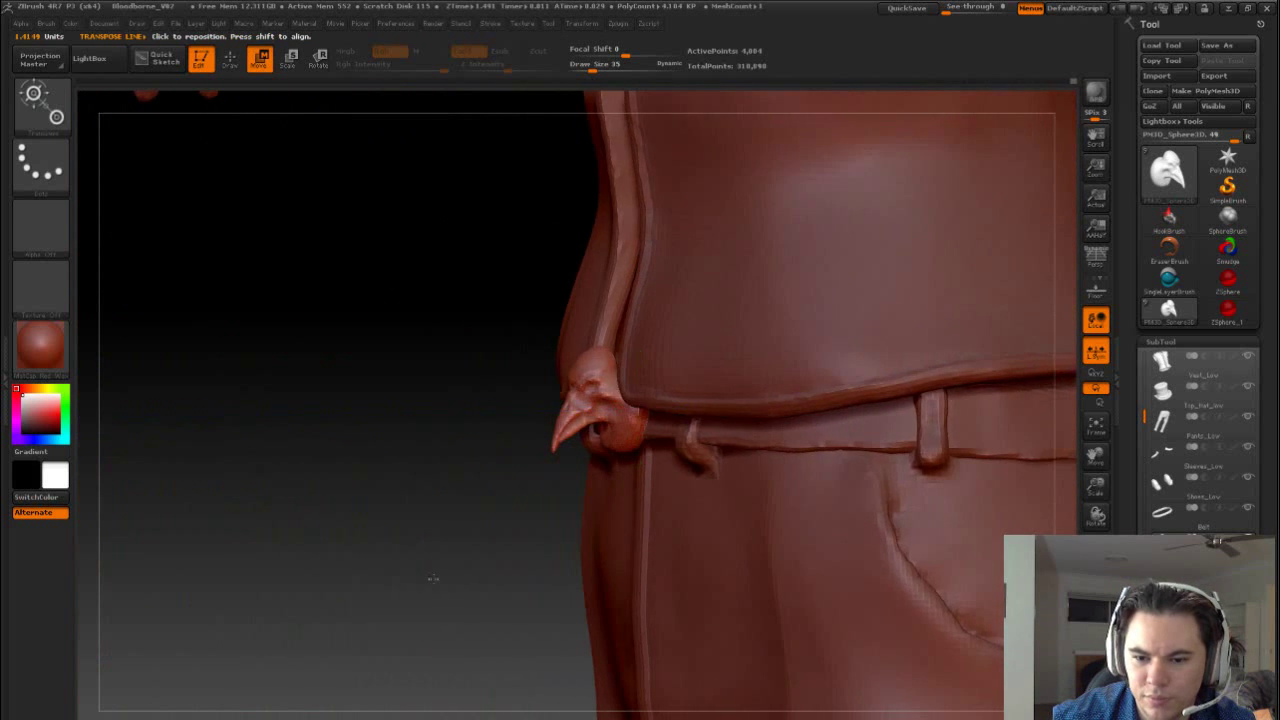
left_click_drag(433, 578, 547, 559)
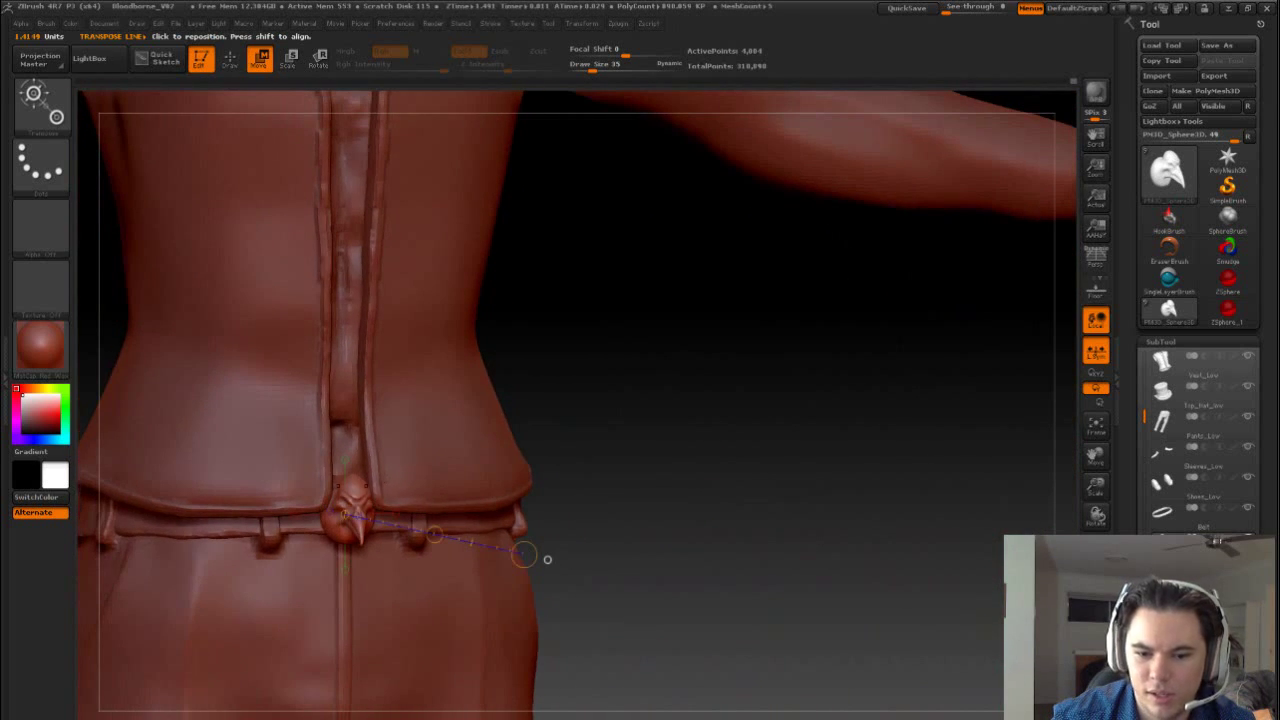
left_click_drag(676, 463, 654, 474)
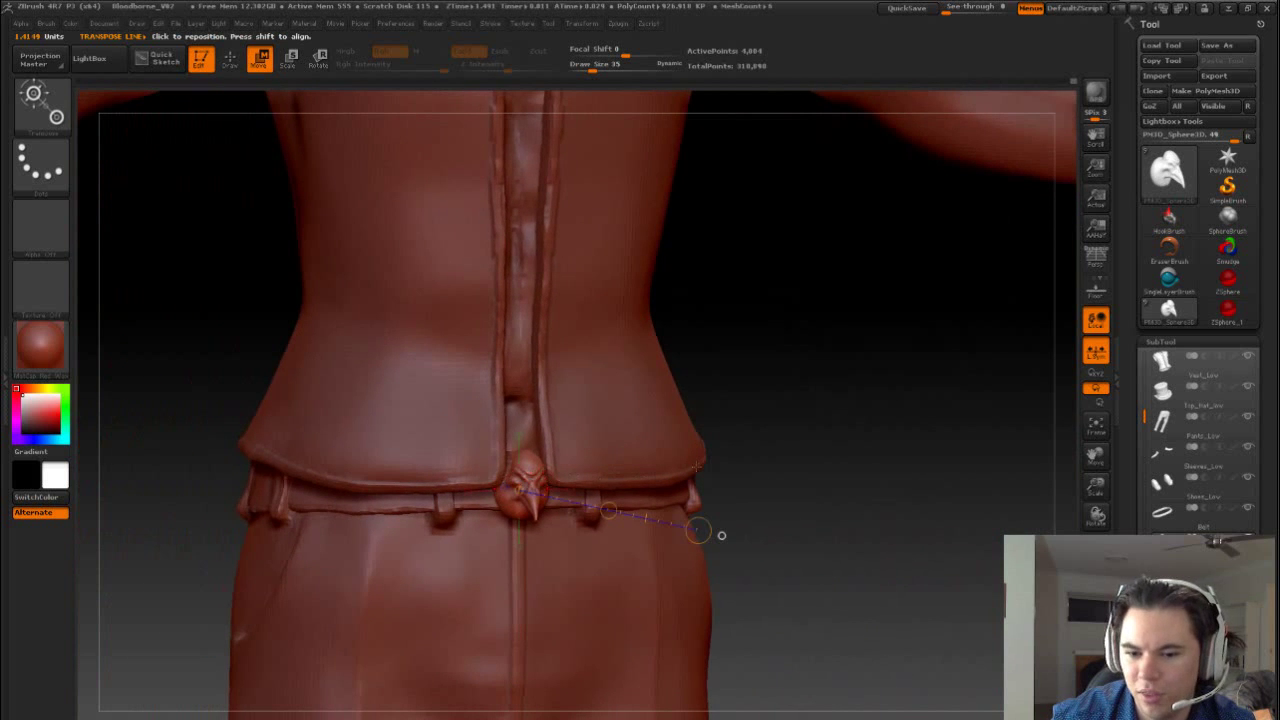
left_click_drag(721, 535, 569, 577)
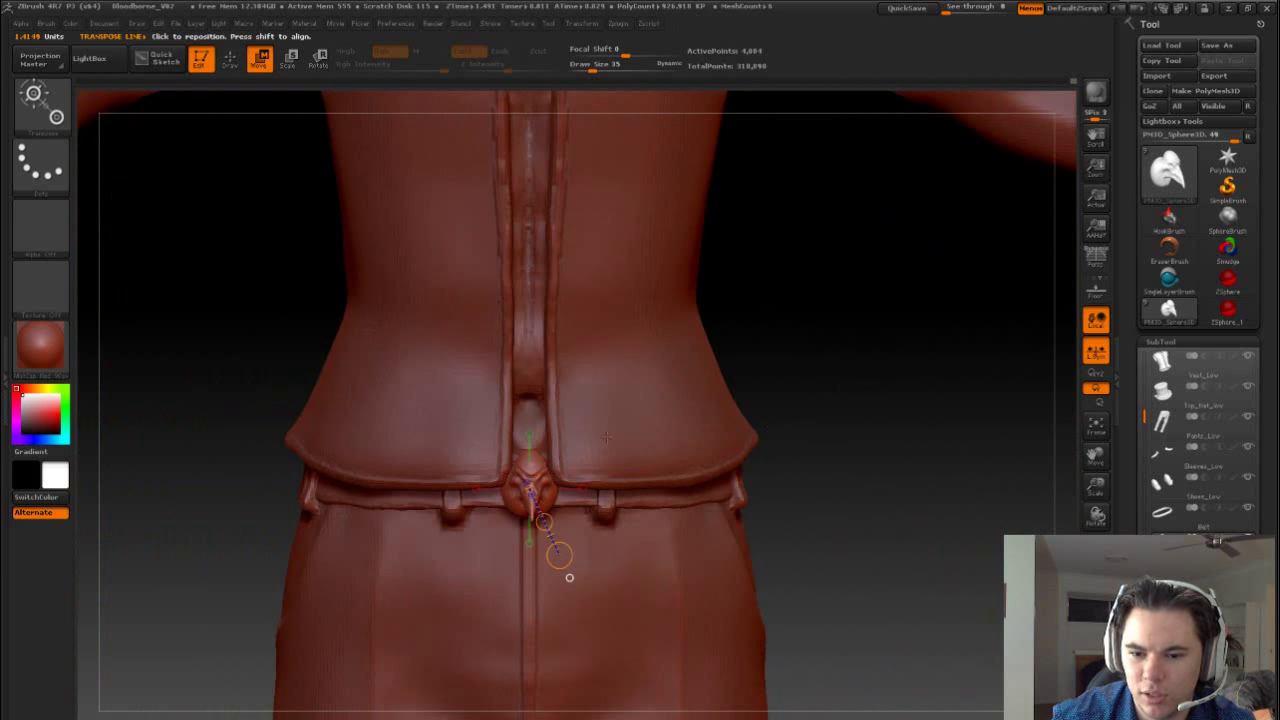
left_click_drag(569, 577, 581, 488)
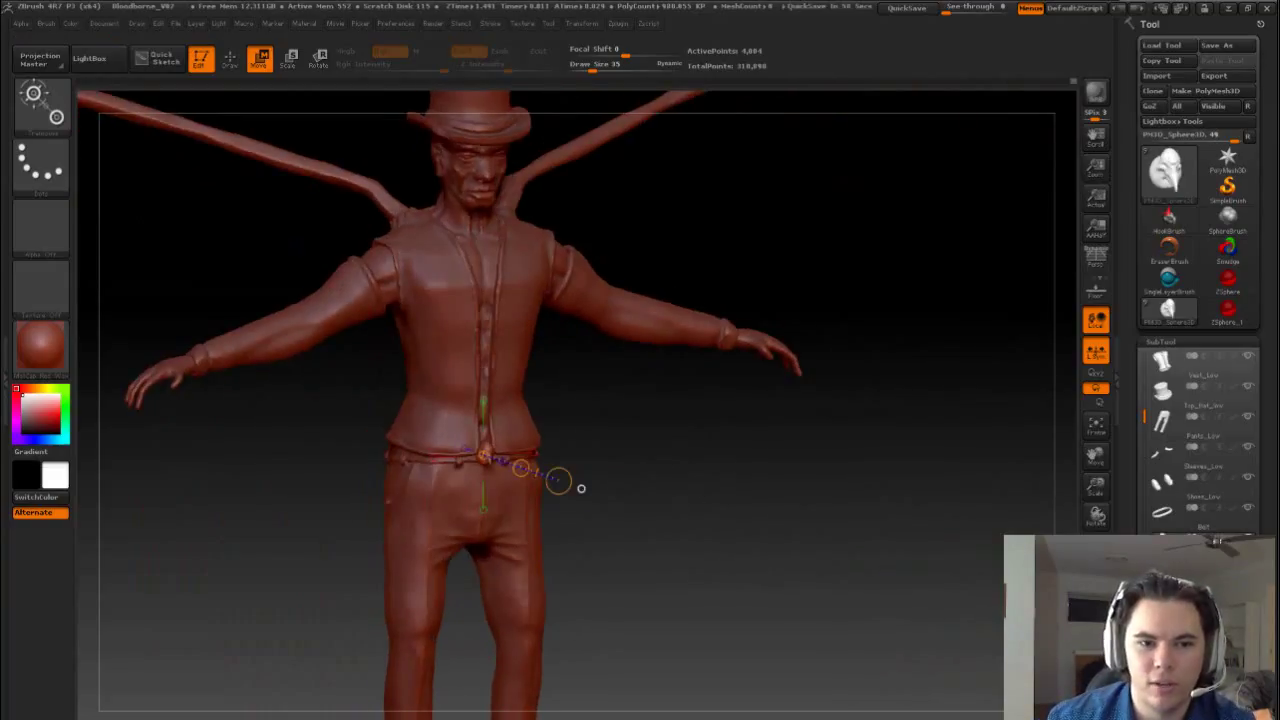
Exit Transpose Move and return to Draw mode
left_click(229, 58)
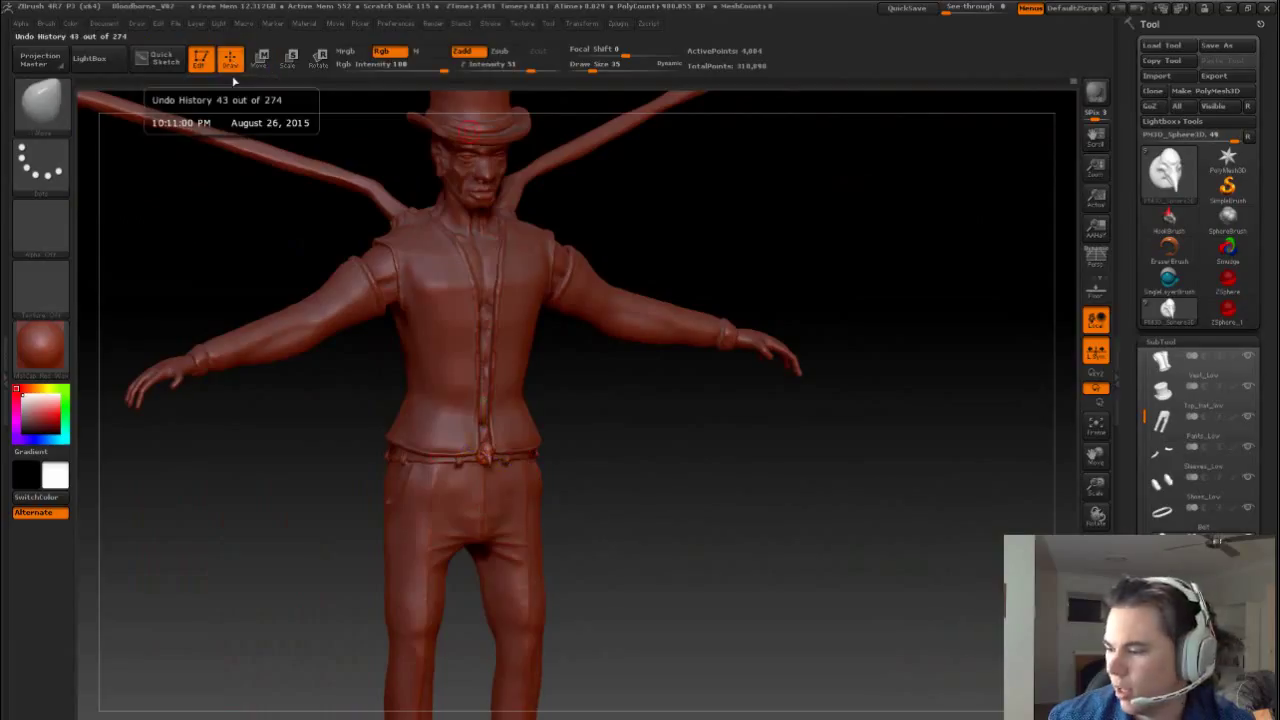